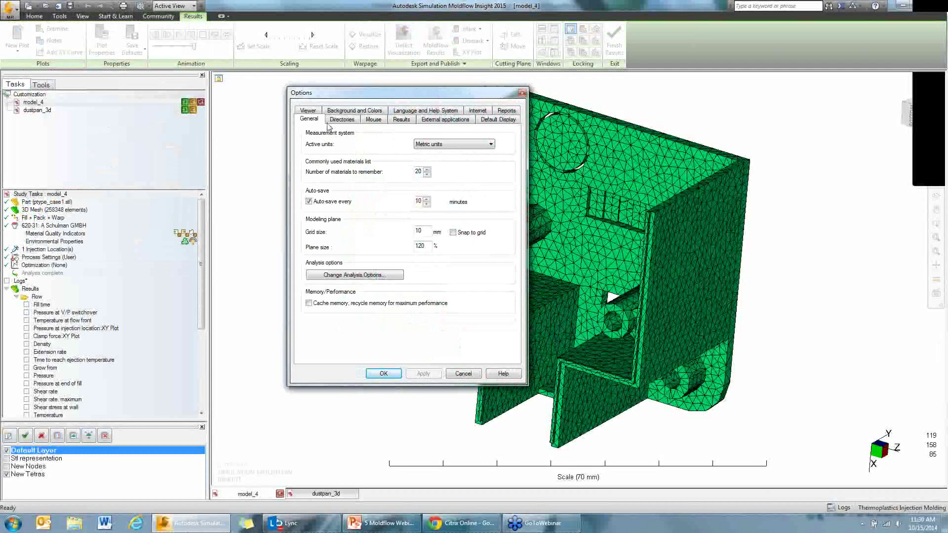
Set the solid model view background colour to black in the options and apply it
{"action": "left_click", "coordinate": [341, 111]}
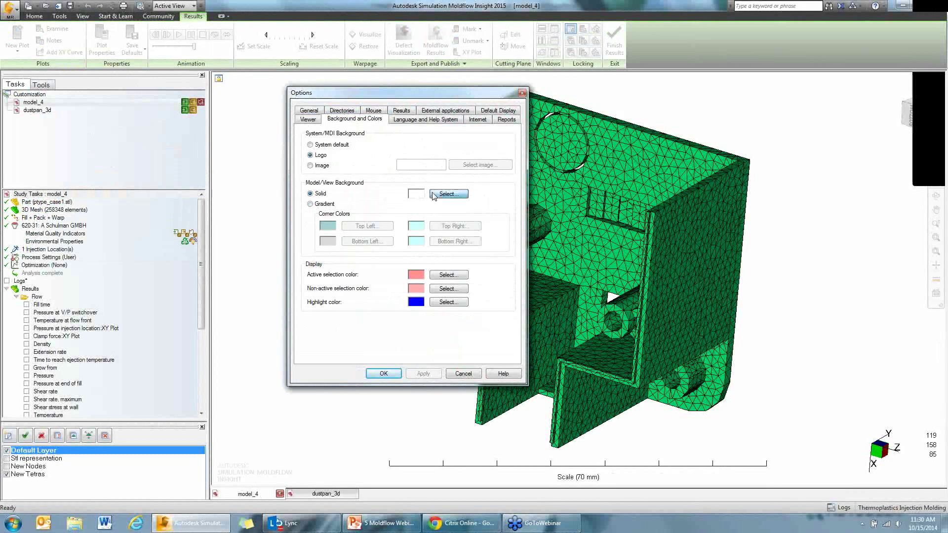
{"action": "left_click", "coordinate": [448, 194]}
{"action": "left_click", "coordinate": [362, 240]}
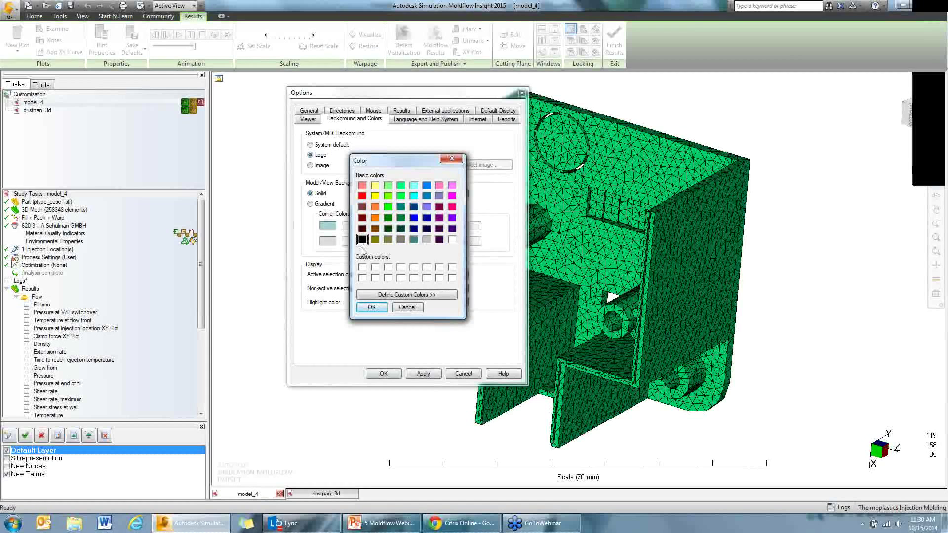
{"action": "left_click", "coordinate": [372, 308]}
{"action": "left_click", "coordinate": [423, 374]}
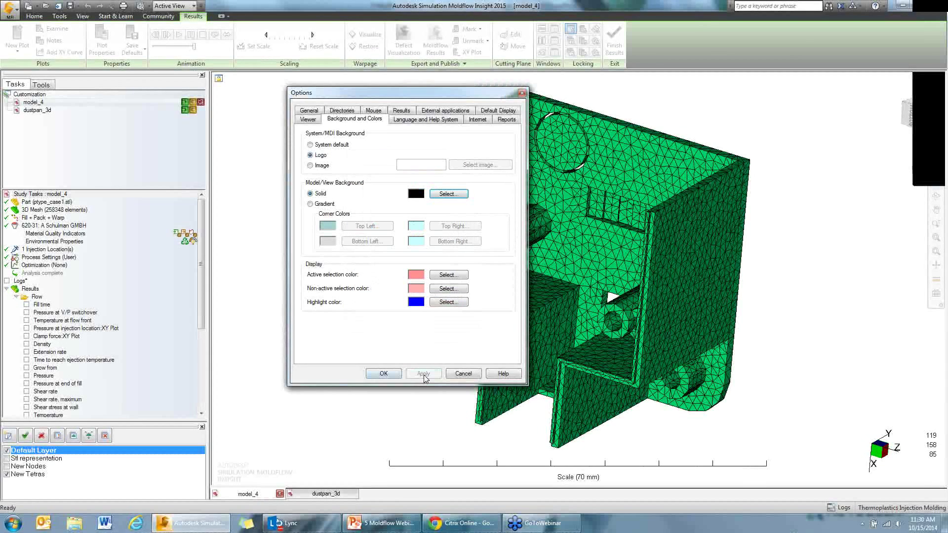
{"action": "left_click_drag", "start_coordinate": [427, 94], "coordinate": [143, 149]}
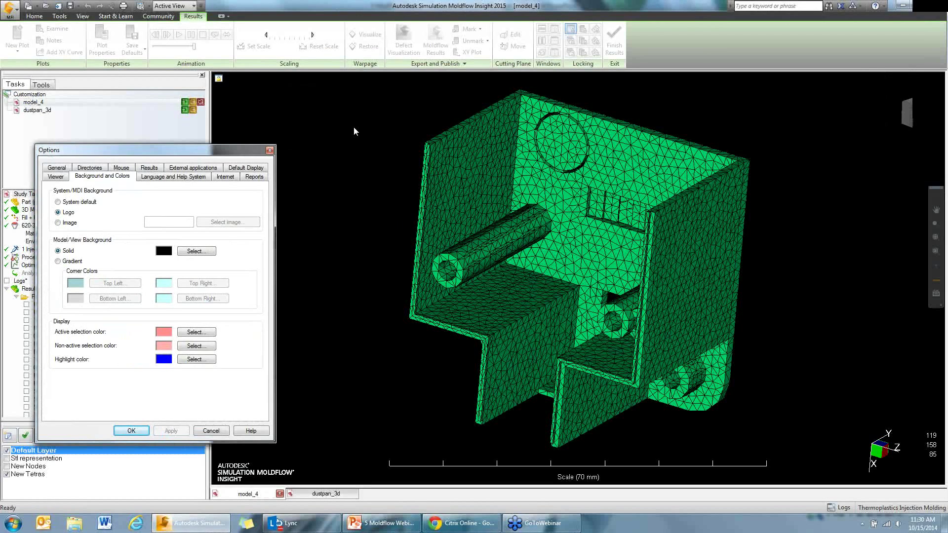
Set the solid model view background colour to white and apply it
{"action": "left_click_drag", "start_coordinate": [99, 151], "coordinate": [232, 118]}
{"action": "left_click", "coordinate": [324, 219]}
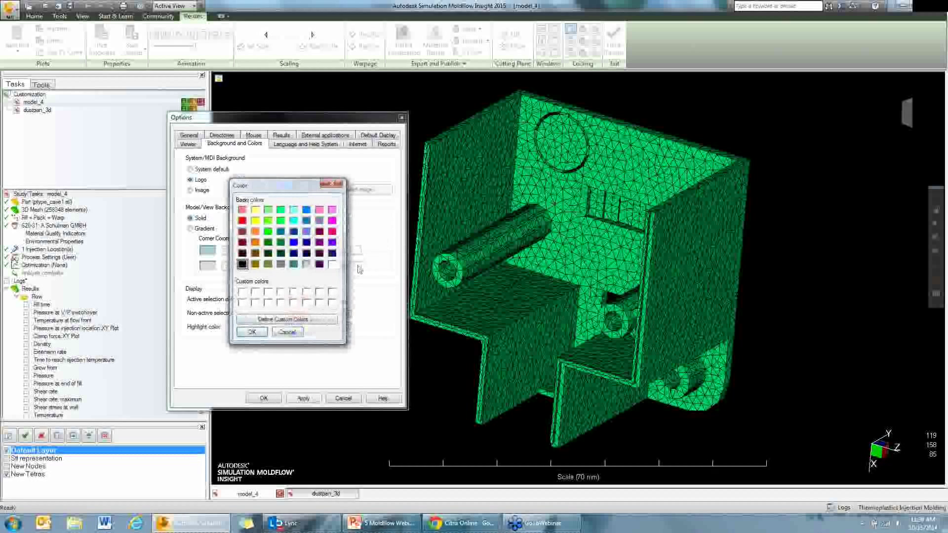
{"action": "left_click", "coordinate": [332, 264]}
{"action": "left_click", "coordinate": [252, 332]}
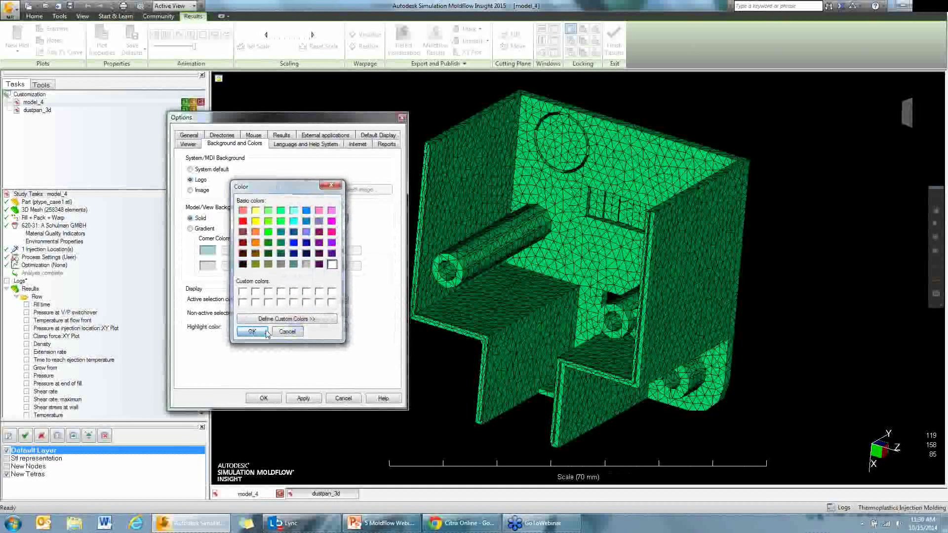
{"action": "left_click", "coordinate": [304, 398]}
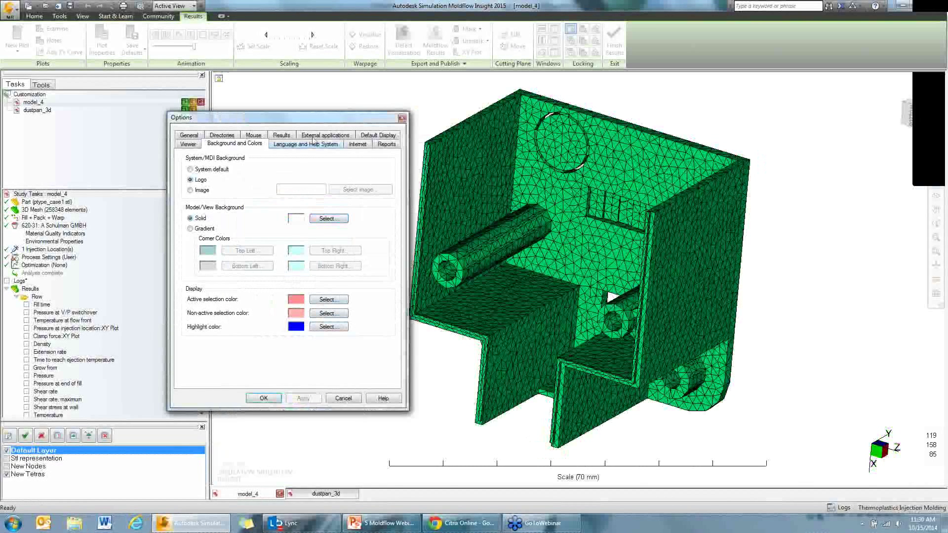
Set the default display of triangle elements to Solid + Element Edges
{"action": "left_click_drag", "start_coordinate": [311, 118], "coordinate": [373, 100]}
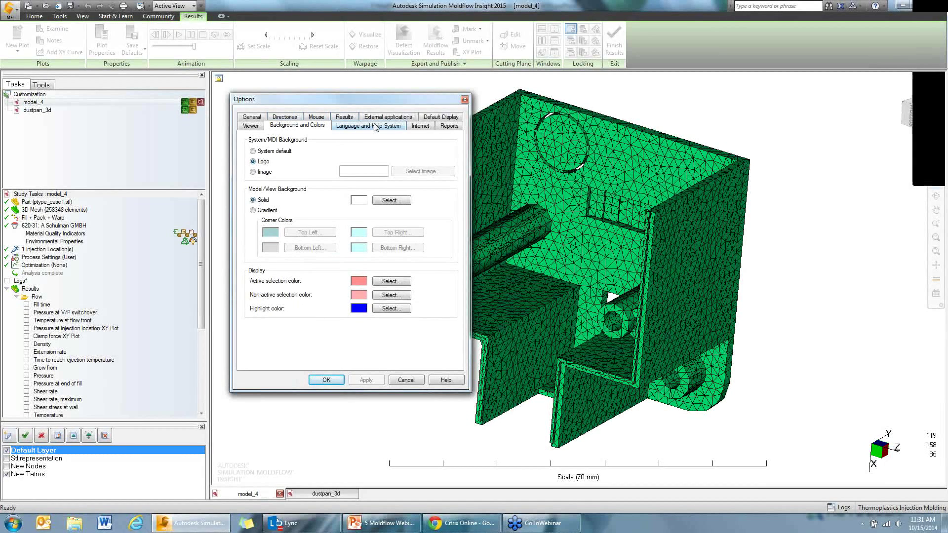
{"action": "left_click", "coordinate": [436, 119]}
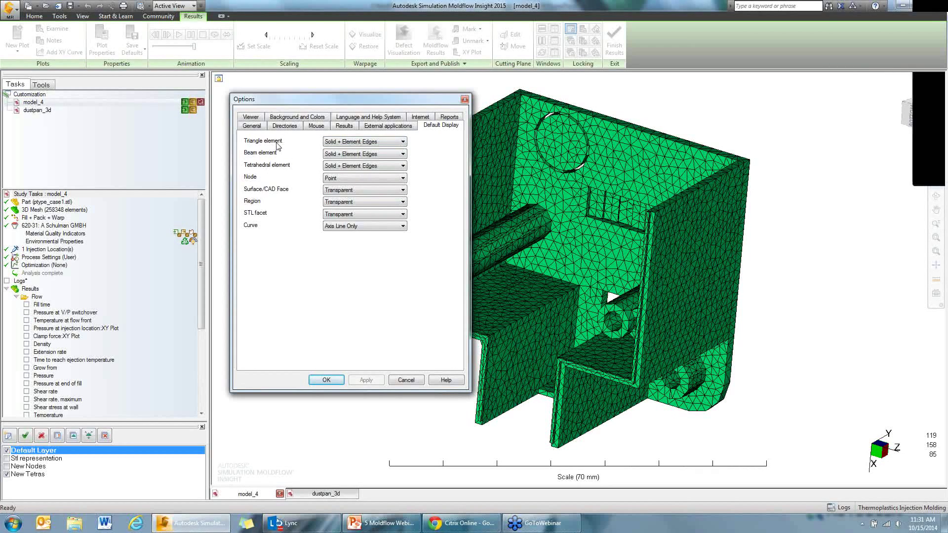
{"action": "left_click", "coordinate": [403, 142]}
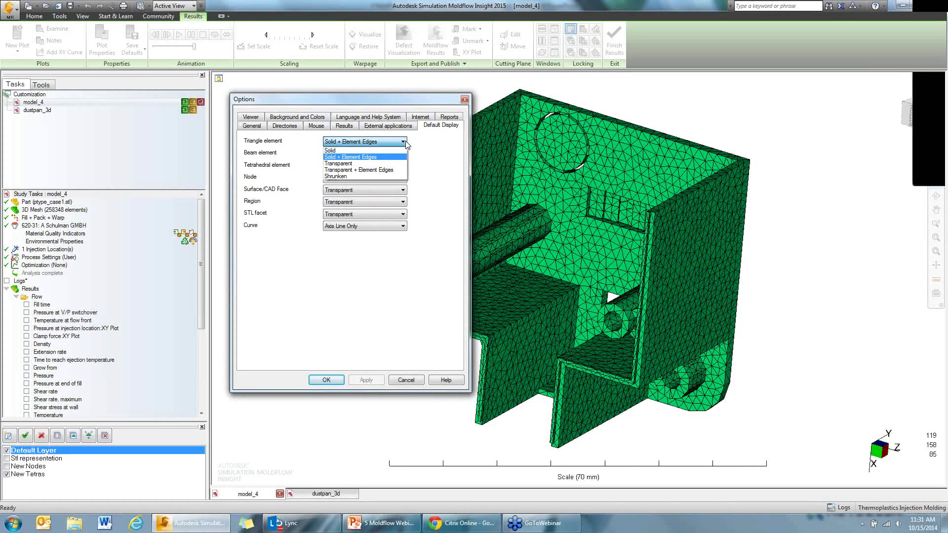
{"action": "left_click", "coordinate": [359, 157]}
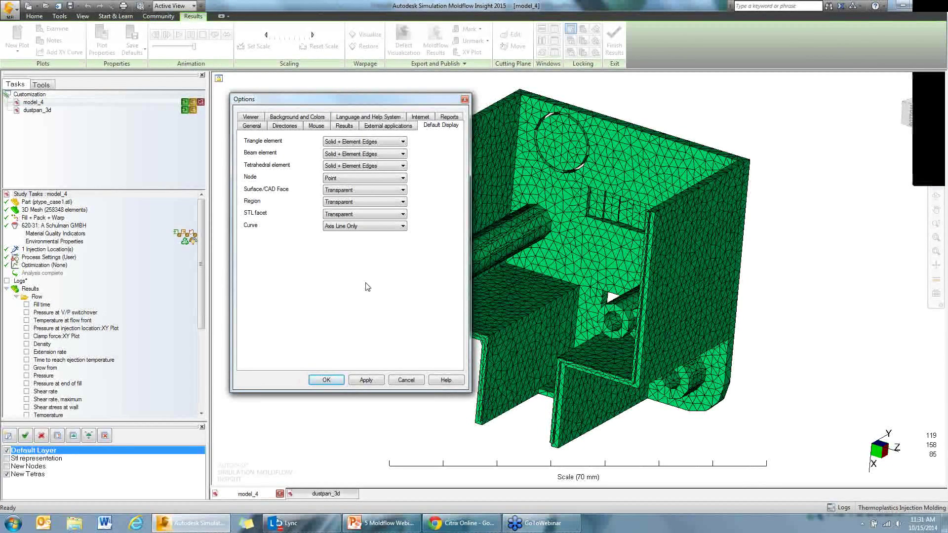
Review the mouse function assignments in the options and close the dialog
{"action": "left_click", "coordinate": [316, 127]}
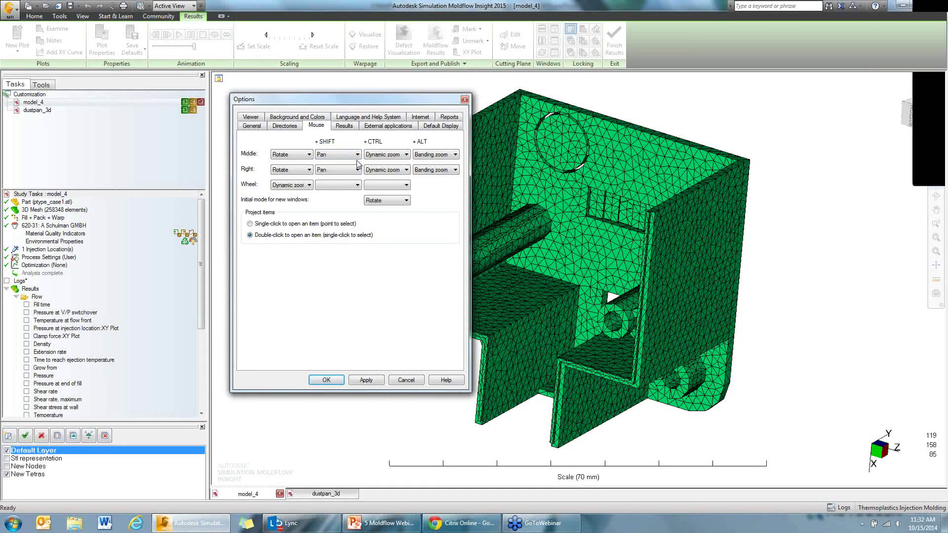
{"action": "left_click", "coordinate": [367, 381]}
{"action": "left_click", "coordinate": [406, 381]}
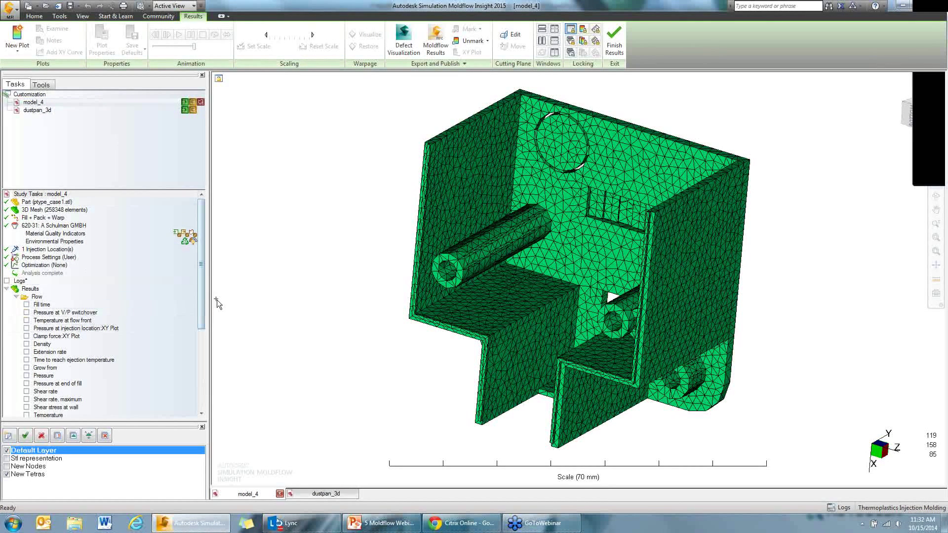
Bring the dustpan_3d study to the front and close it, leaving model_4 open
{"action": "left_click_drag", "start_coordinate": [202, 301], "coordinate": [202, 356]}
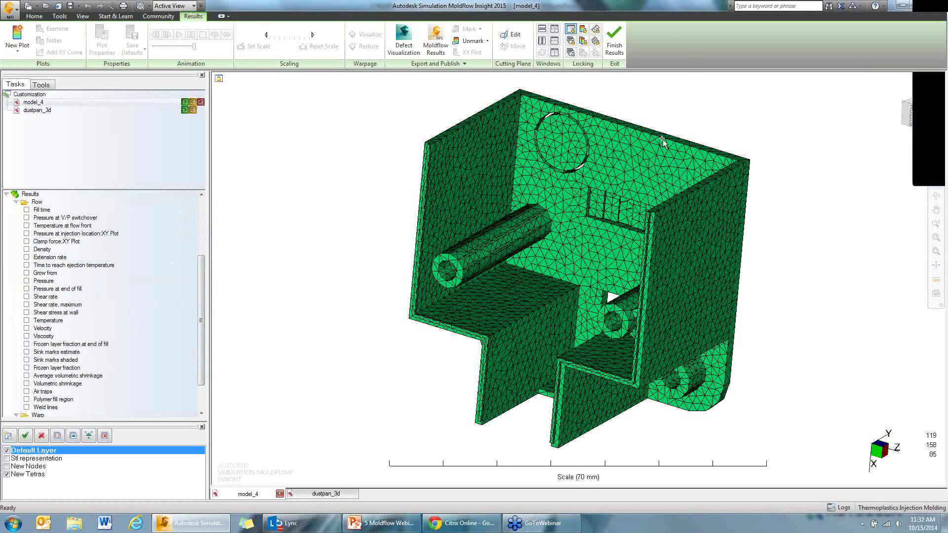
{"action": "left_click", "coordinate": [300, 493]}
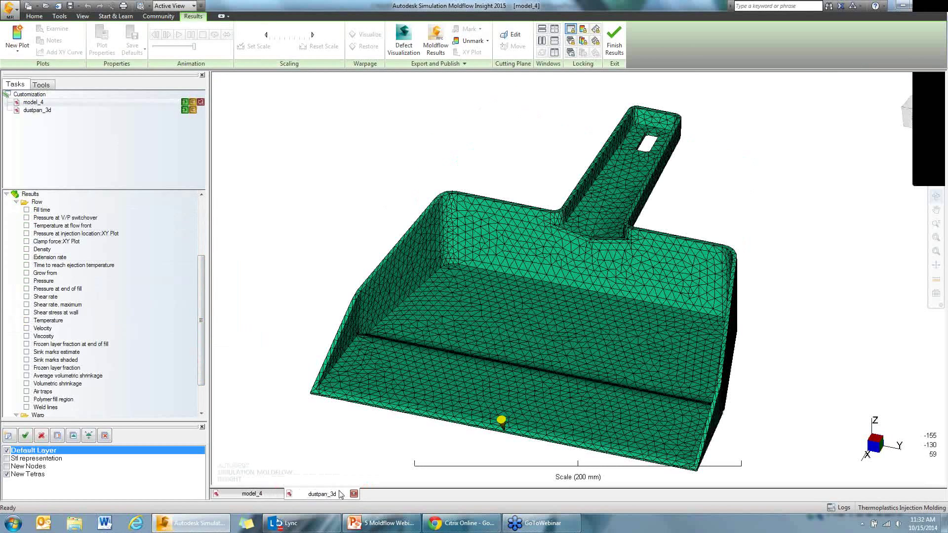
{"action": "left_click", "coordinate": [354, 494]}
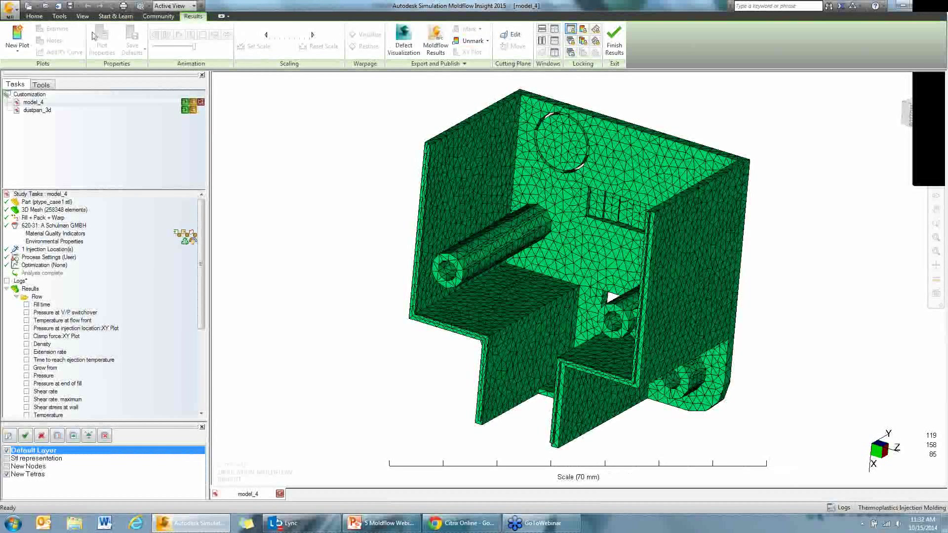
Split the model_4 window into four views and shift the divider crossing to balance their sizes
{"action": "left_click", "coordinate": [83, 16]}
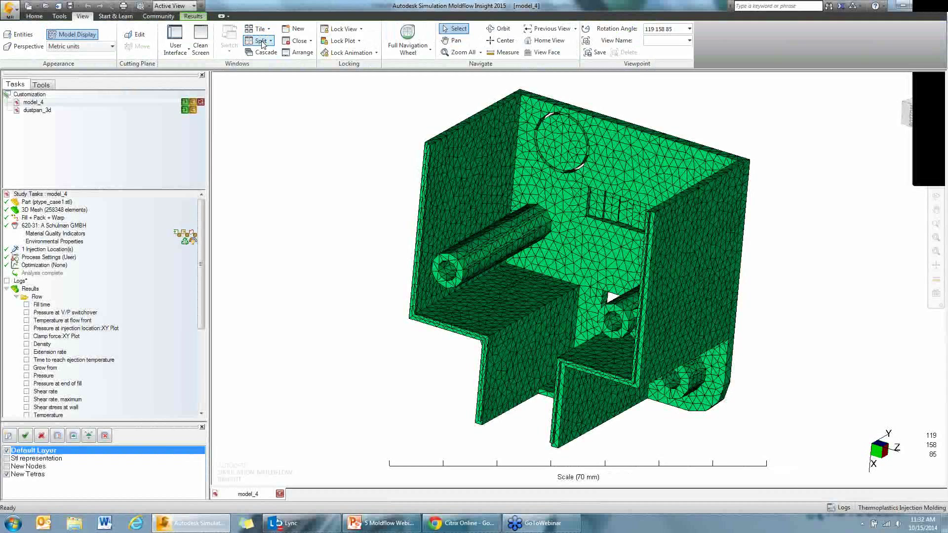
{"action": "left_click", "coordinate": [192, 16]}
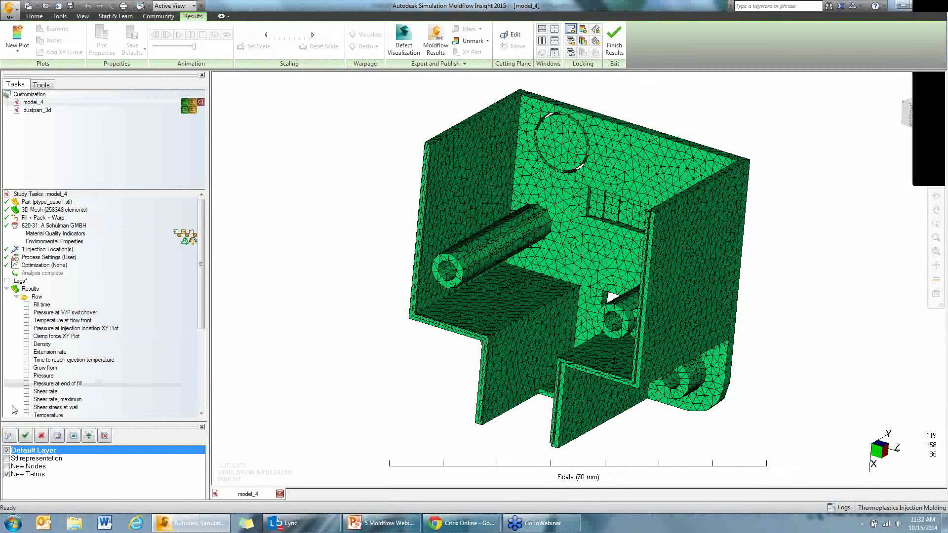
{"action": "left_click", "coordinate": [554, 30]}
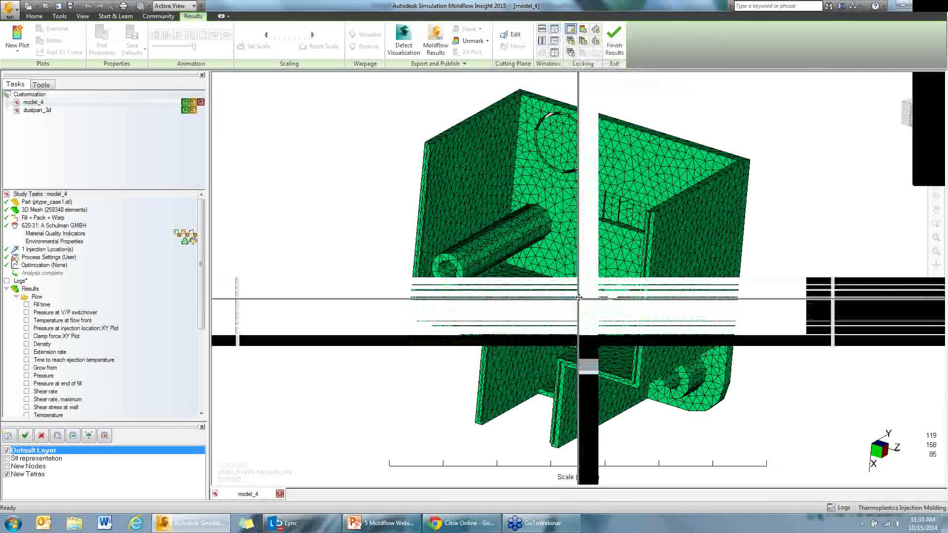
{"action": "left_click", "coordinate": [489, 240]}
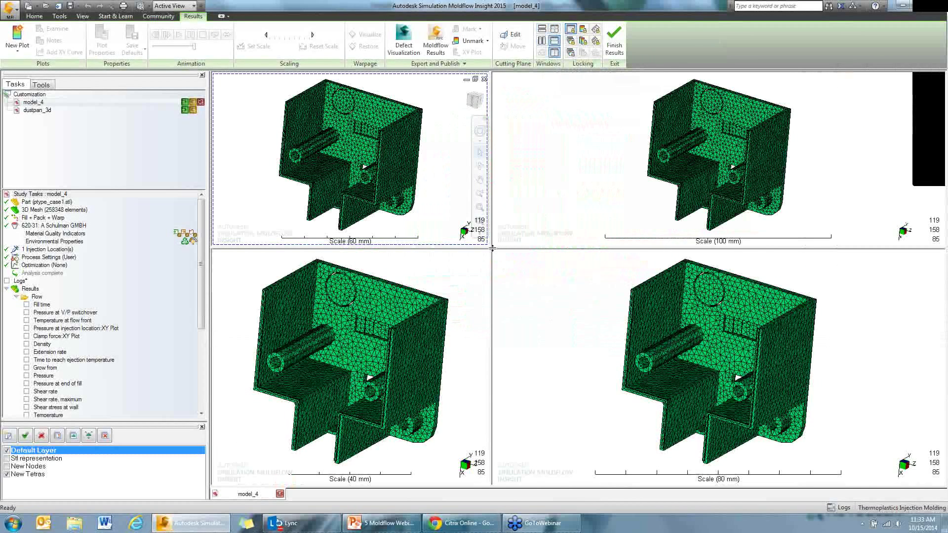
{"action": "left_click_drag", "start_coordinate": [492, 249], "coordinate": [543, 293]}
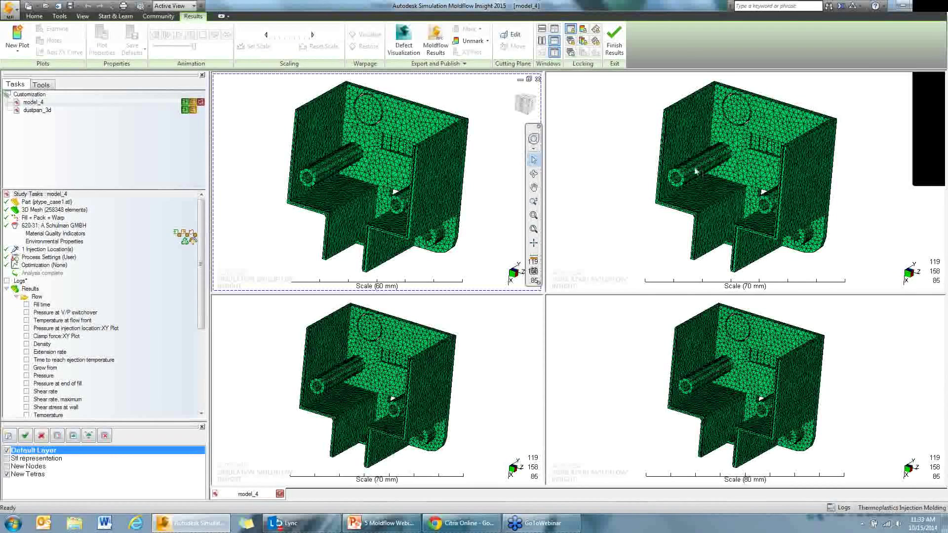
Show the Fill time result in the upper-right view of model_4
{"action": "left_click", "coordinate": [626, 143]}
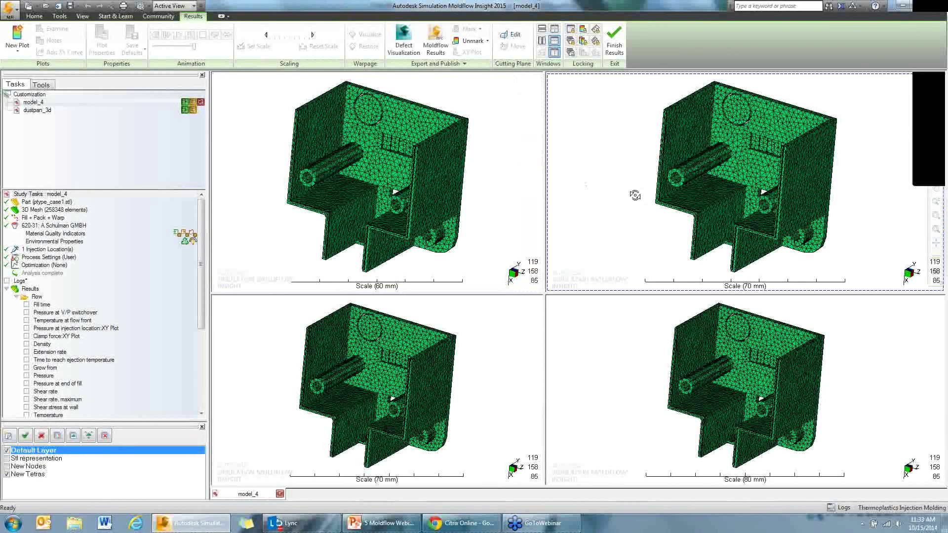
{"action": "left_click", "coordinate": [26, 352]}
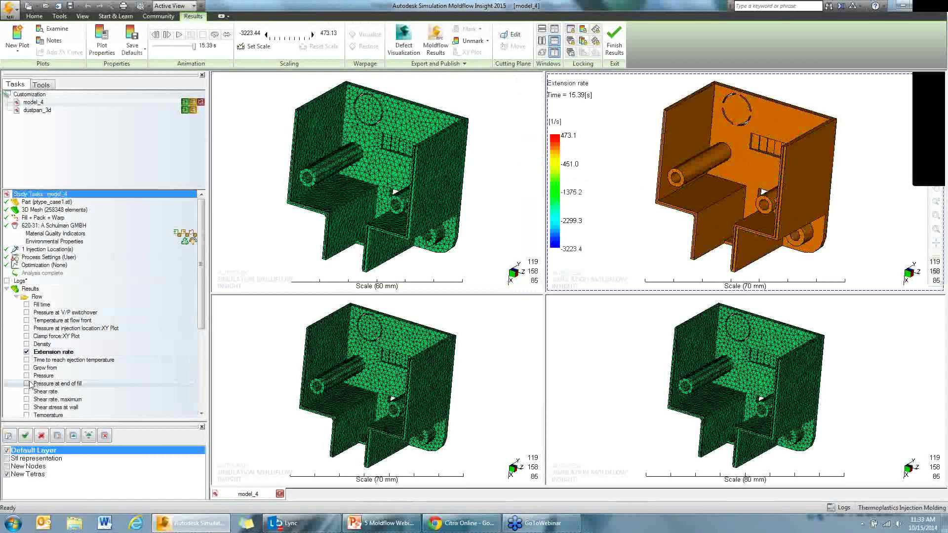
{"action": "left_click", "coordinate": [27, 305]}
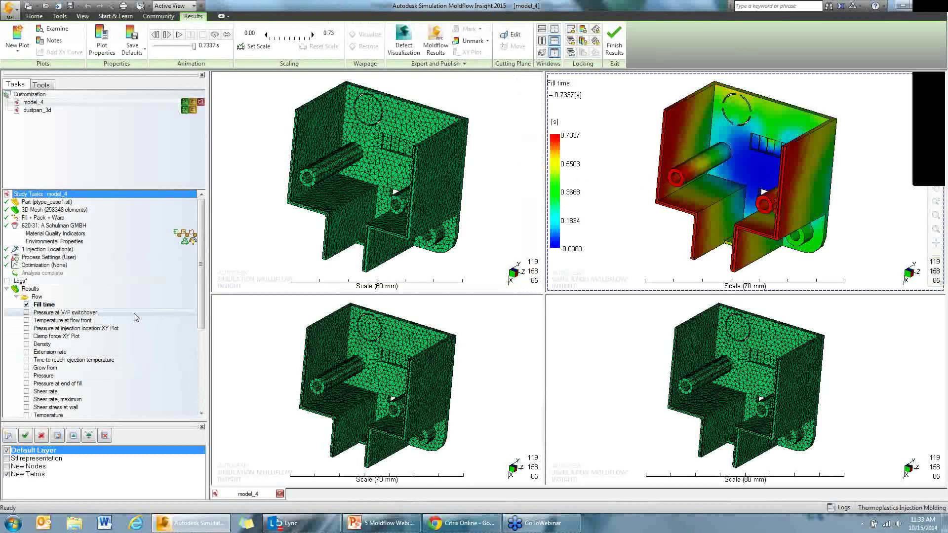
Show the Viscosity result in the lower-left view of model_4
{"action": "left_click", "coordinate": [512, 333]}
{"action": "left_click_drag", "start_coordinate": [201, 305], "coordinate": [201, 364]}
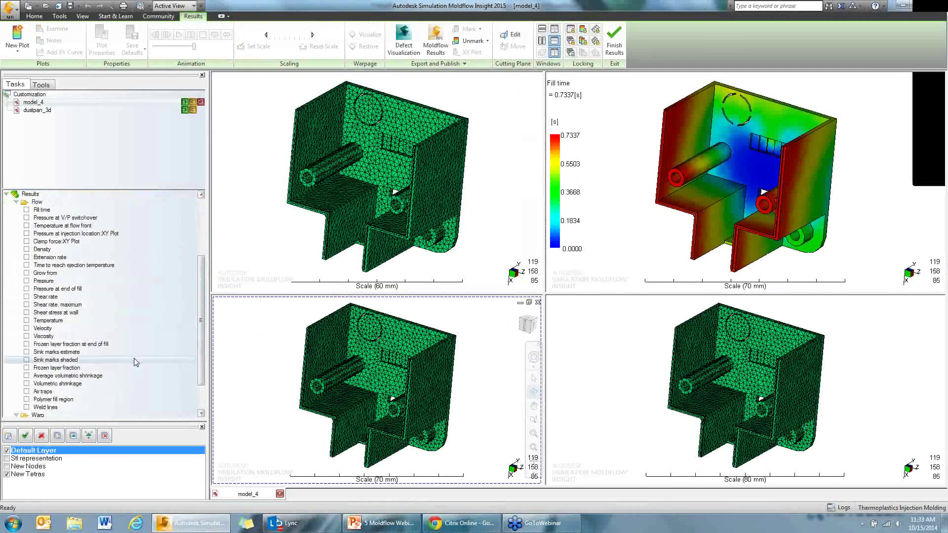
{"action": "left_click", "coordinate": [27, 337]}
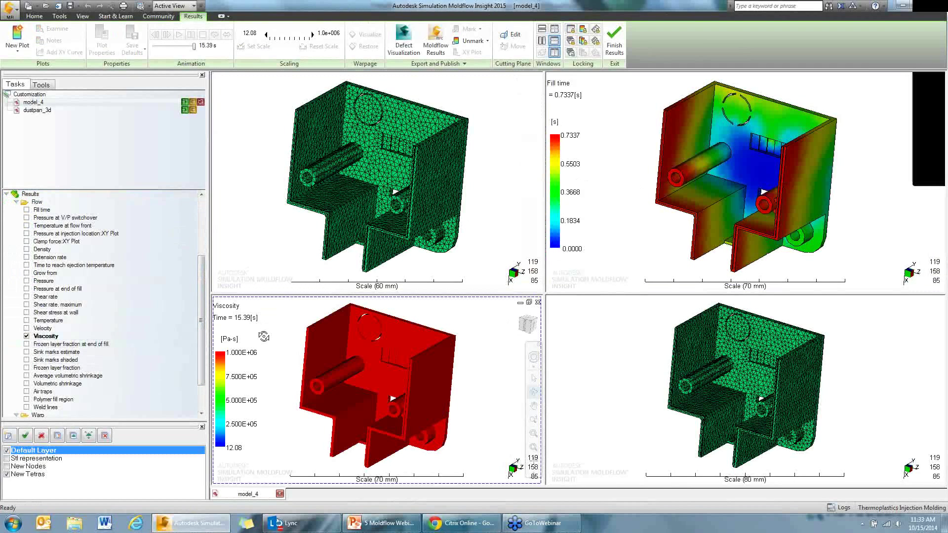
Try the Pressure at end of fill and Pressure results in the lower-right view, ending on the Clamp force:XY Plot
{"action": "left_click", "coordinate": [632, 329]}
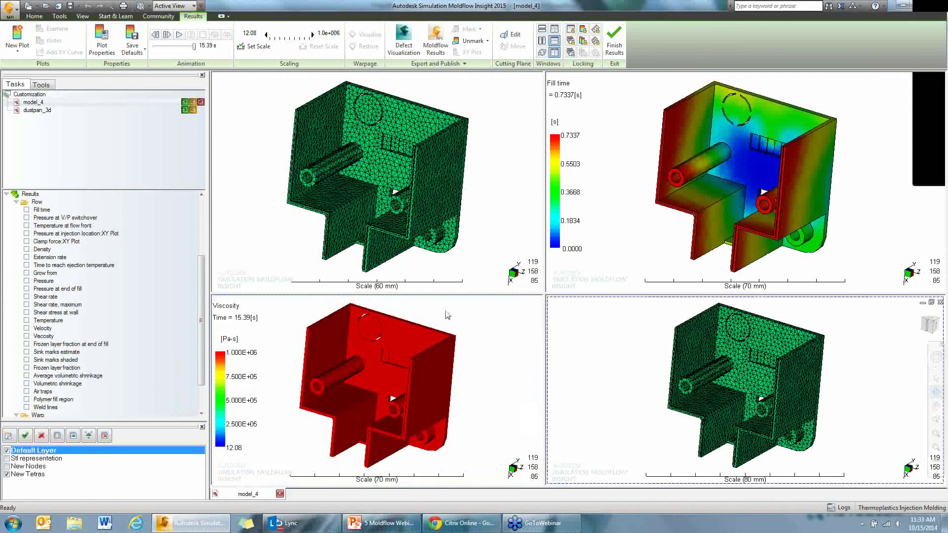
{"action": "left_click", "coordinate": [26, 289]}
{"action": "left_click", "coordinate": [26, 281]}
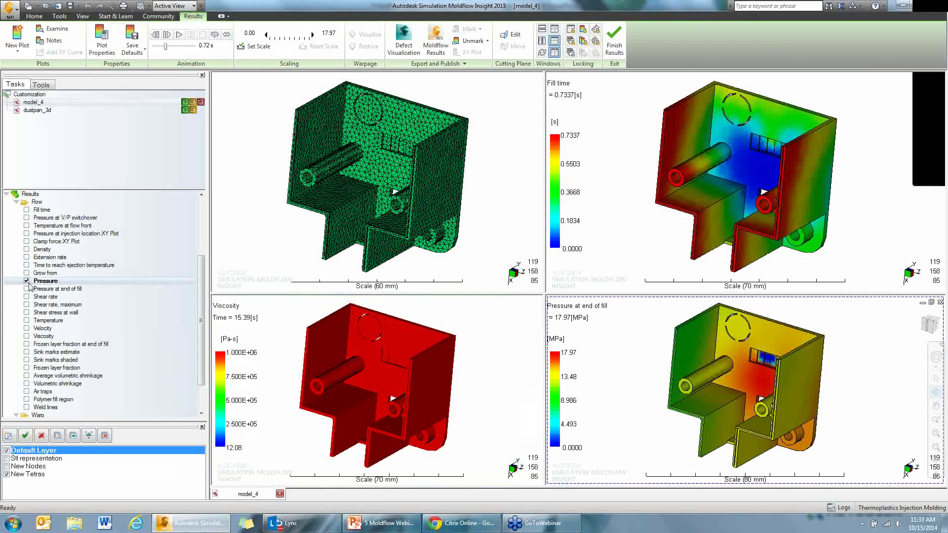
{"action": "left_click", "coordinate": [27, 242]}
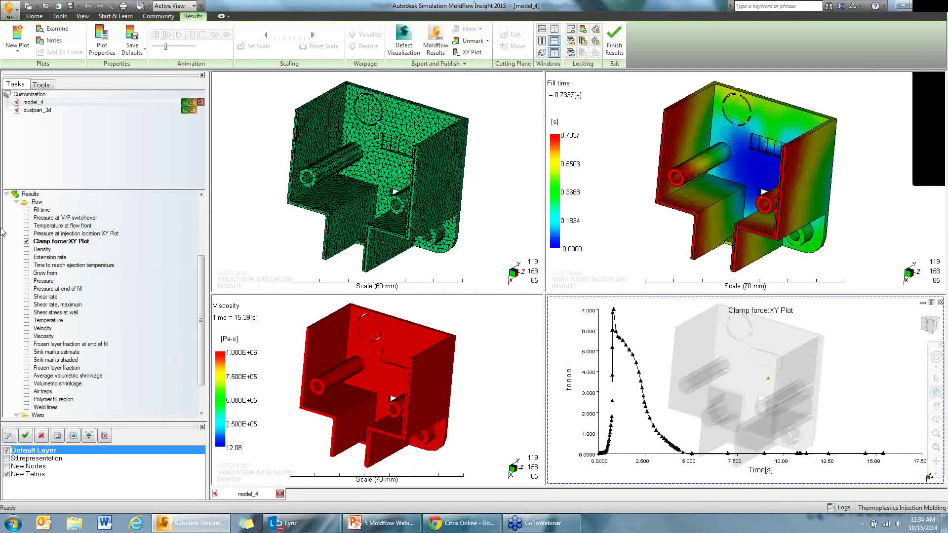
Activate the upper-left mesh view and rotate its model independently of the other views
{"action": "left_click", "coordinate": [474, 347]}
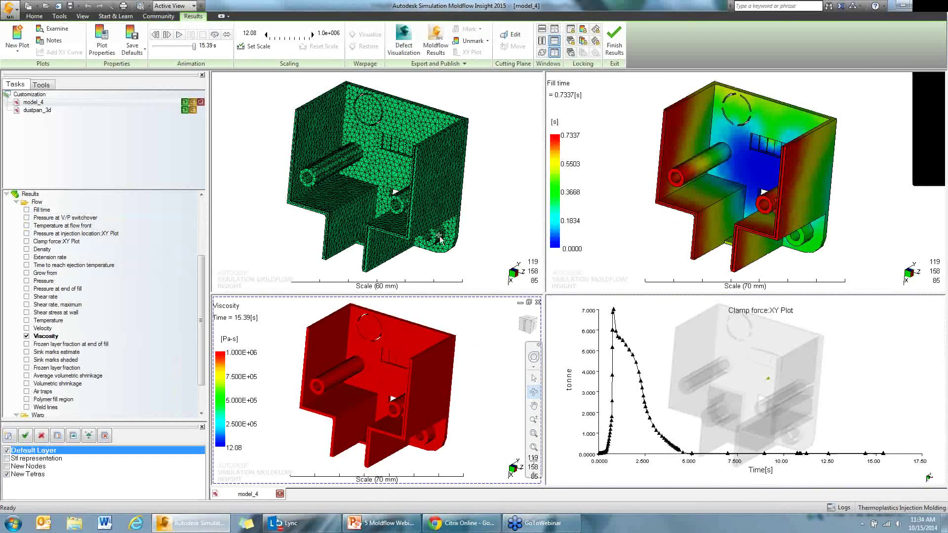
{"action": "left_click", "coordinate": [473, 172]}
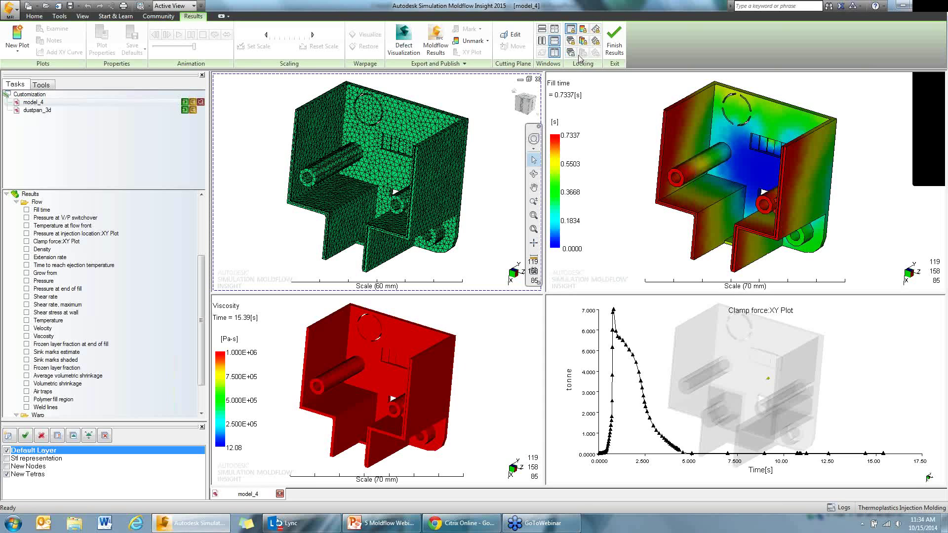
{"action": "mouse_move", "coordinate": [475, 191]}
{"action": "middle_mouse_down"}
{"action": "mouse_move", "coordinate": [424, 188]}
{"action": "mouse_move", "coordinate": [491, 194]}
{"action": "middle_mouse_up"}
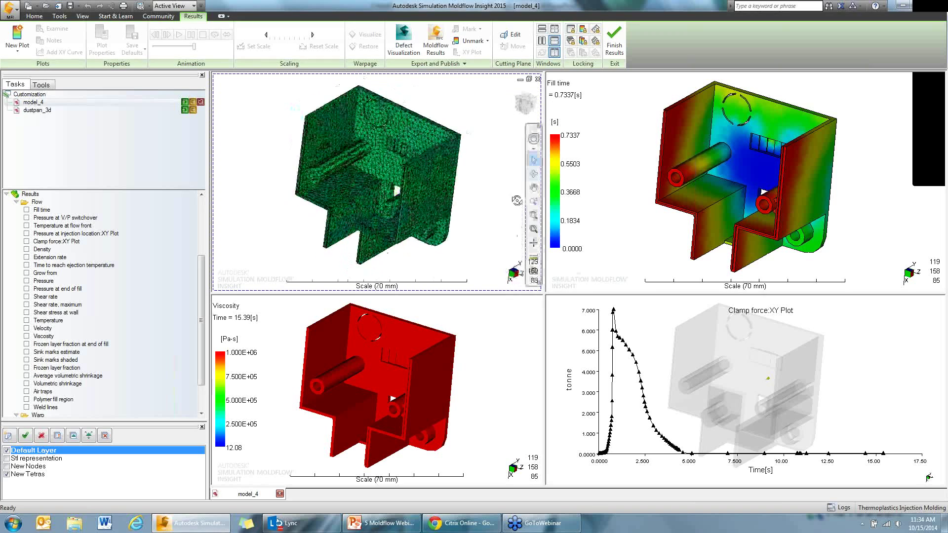
Lock all four views together and rotate and zoom the model in them simultaneously
{"action": "left_click", "coordinate": [571, 30]}
{"action": "middle_click_drag", "start_coordinate": [461, 200], "coordinate": [316, 156]}
{"action": "middle_click_drag", "start_coordinate": [378, 172], "coordinate": [611, 73]}
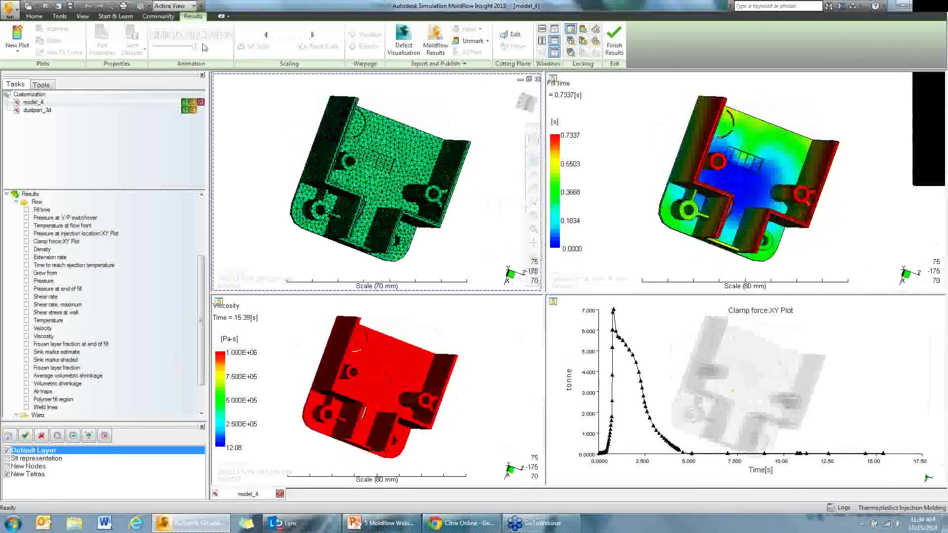
{"action": "scroll", "coordinate": [633, 134], "scroll_direction": "up", "scroll_amount": 3}
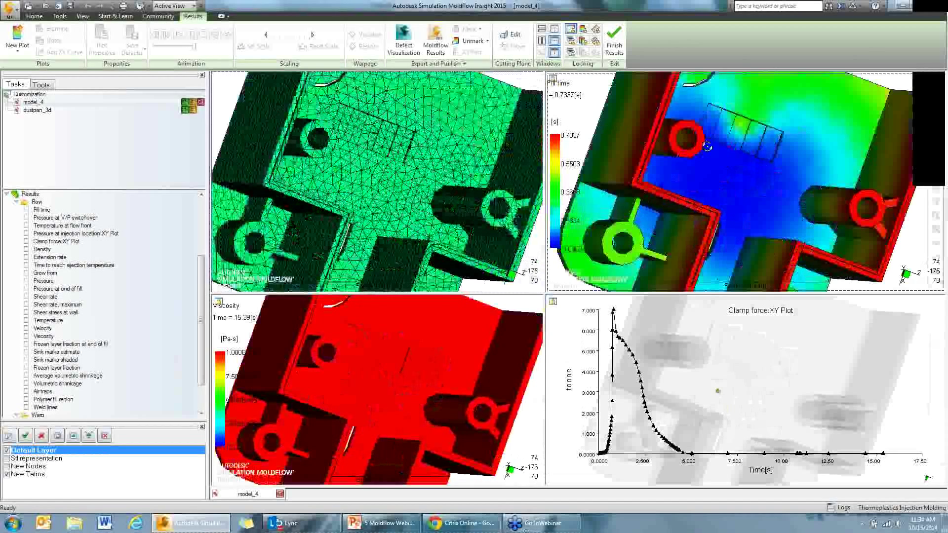
{"action": "scroll", "coordinate": [713, 148], "scroll_direction": "down", "scroll_amount": 4}
{"action": "middle_click_drag", "start_coordinate": [713, 148], "coordinate": [686, 181]}
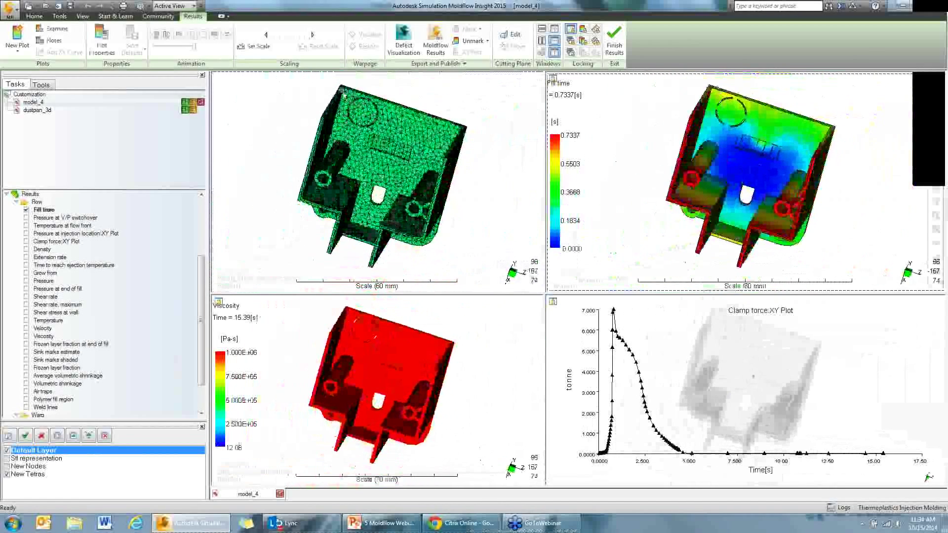
Animate the Fill time result in the upper-right view and lock the plots of all four views together
{"action": "left_click", "coordinate": [179, 34]}
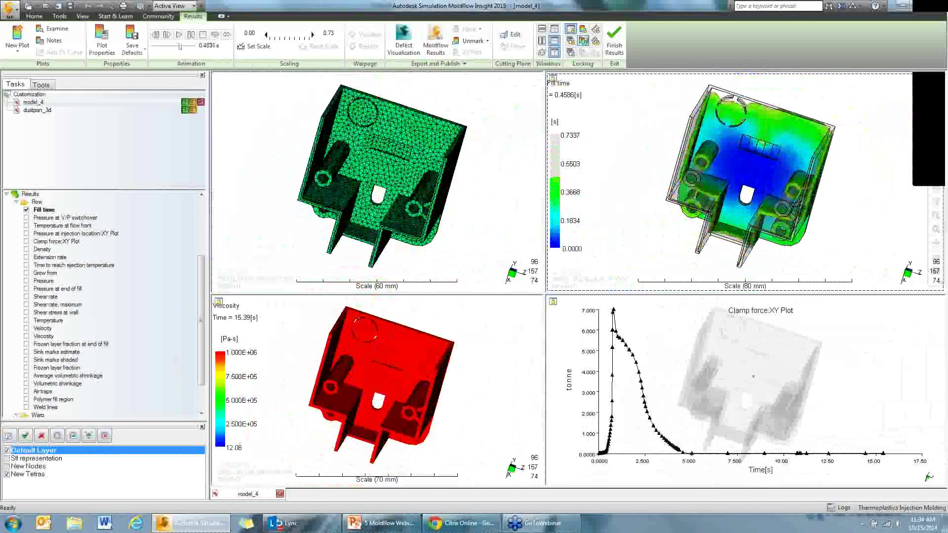
{"action": "left_click", "coordinate": [583, 41]}
{"action": "left_click", "coordinate": [583, 29]}
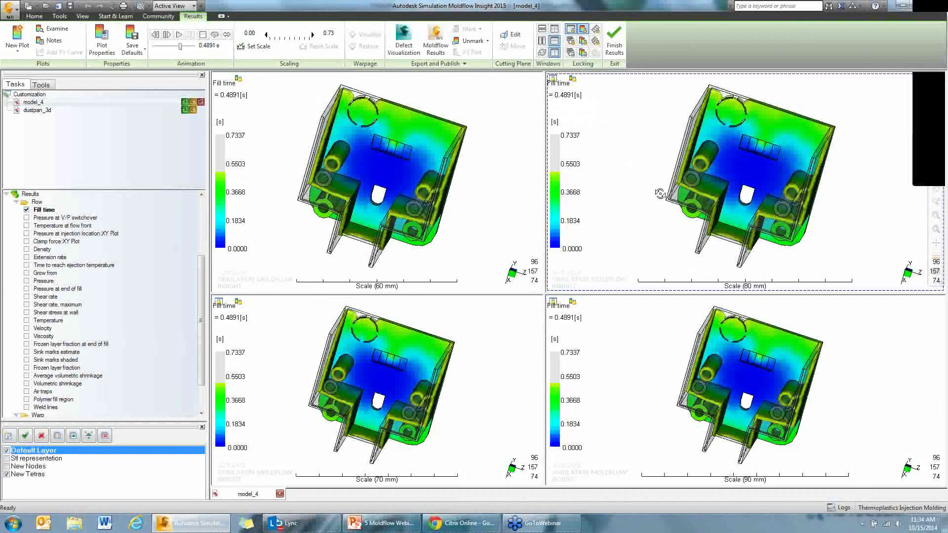
Release the plot lock, lock the animations of all four views instead, and restore the mesh in the upper-left view
{"action": "left_click", "coordinate": [584, 30]}
{"action": "left_click", "coordinate": [587, 48]}
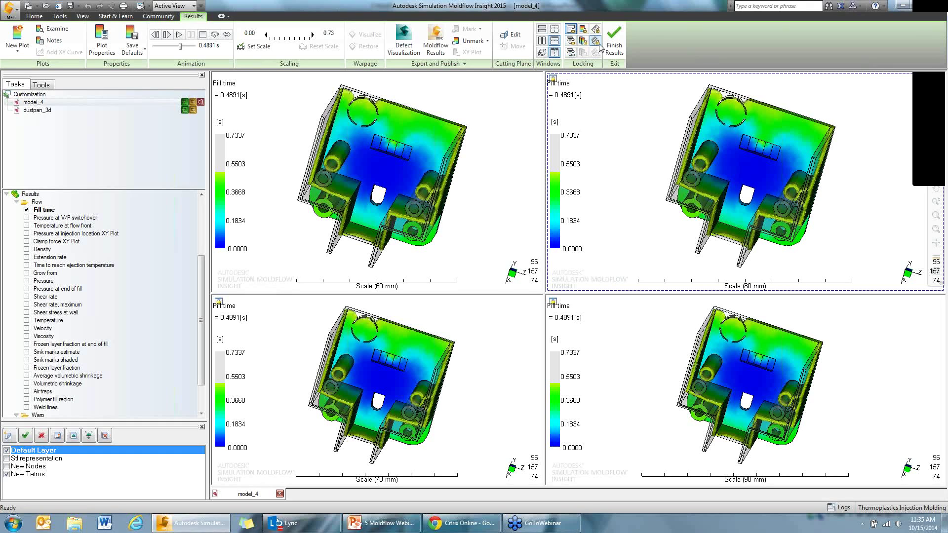
{"action": "left_click", "coordinate": [597, 42]}
{"action": "left_click", "coordinate": [496, 131]}
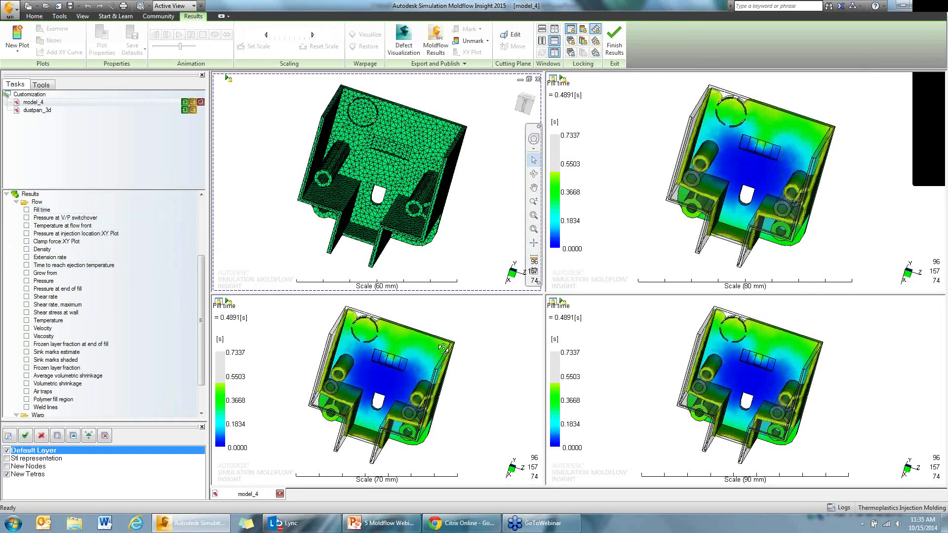
Show the Pressure result in the lower-left view of model_4
{"action": "scroll", "coordinate": [455, 333], "scroll_direction": "up", "scroll_amount": 4}
{"action": "left_click", "coordinate": [457, 335]}
{"action": "left_click_drag", "start_coordinate": [202, 321], "coordinate": [202, 344]}
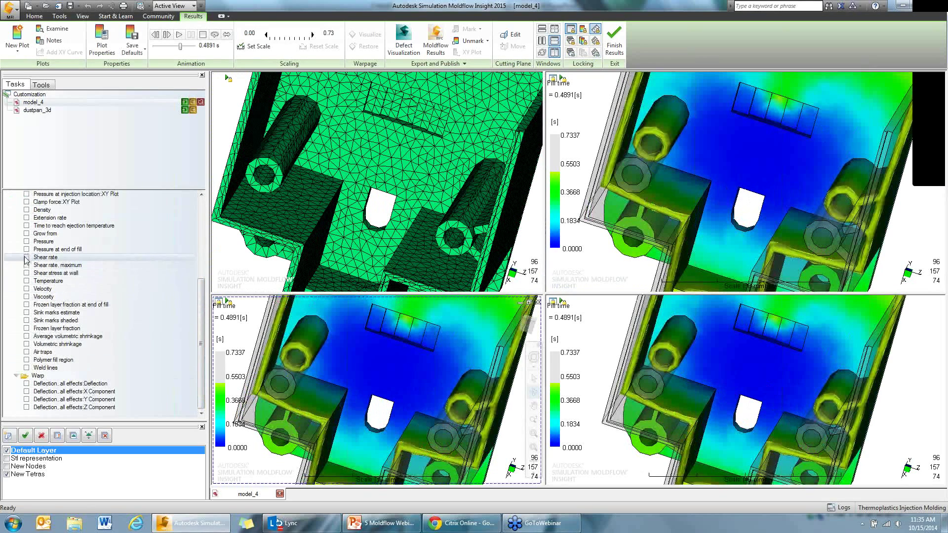
{"action": "left_click", "coordinate": [26, 241]}
Show the Clamp force:XY Plot in the lower-right view of model_4
{"action": "left_click", "coordinate": [558, 349]}
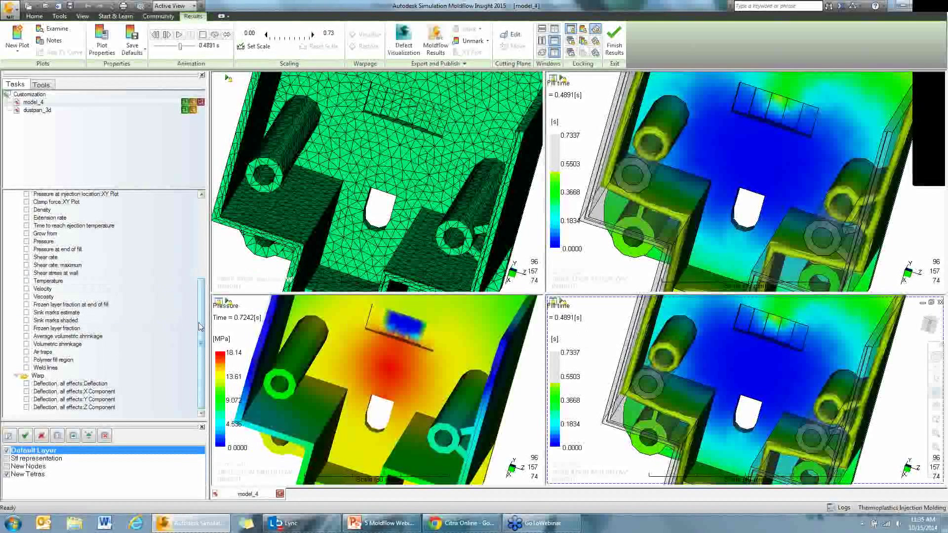
{"action": "scroll", "coordinate": [30, 276], "scroll_direction": "up", "scroll_amount": 2}
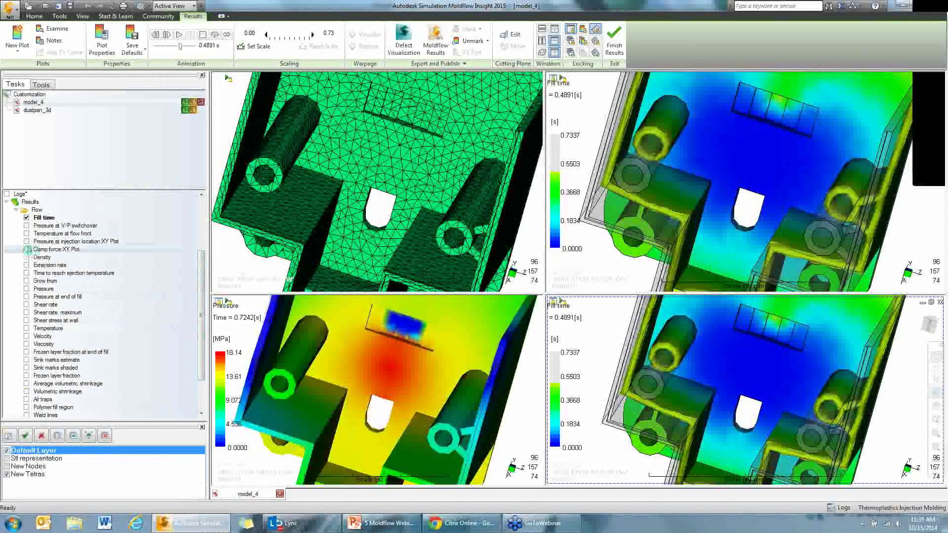
{"action": "left_click", "coordinate": [27, 249]}
Activate the upper-right Fill time view and zoom out and rotate the model in all locked views
{"action": "left_click", "coordinate": [598, 98]}
{"action": "scroll", "coordinate": [598, 98], "scroll_direction": "down", "scroll_amount": 4}
{"action": "left_click_drag", "start_coordinate": [635, 149], "coordinate": [617, 148]}
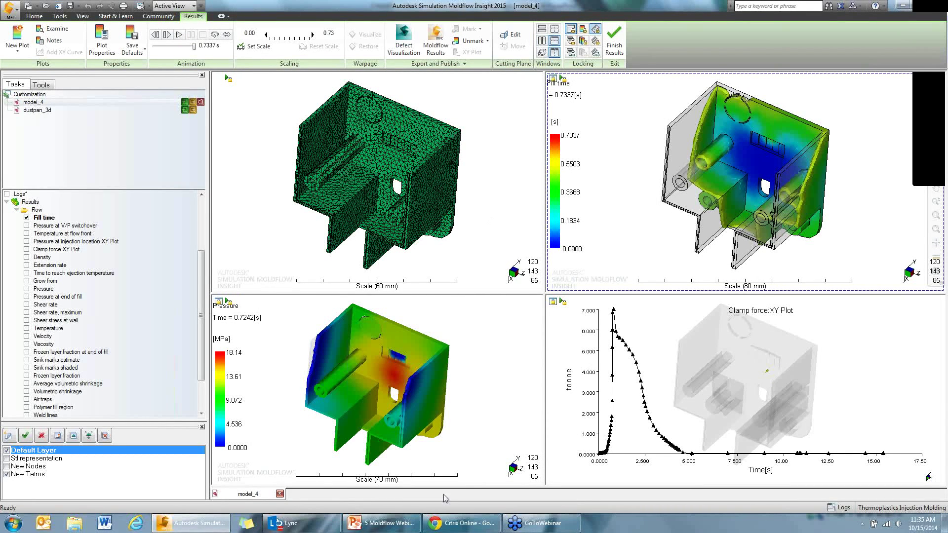
Return model_4 to a single view, open the dustpan_3d study, and tile the two study windows one above the other
{"action": "left_click", "coordinate": [554, 41]}
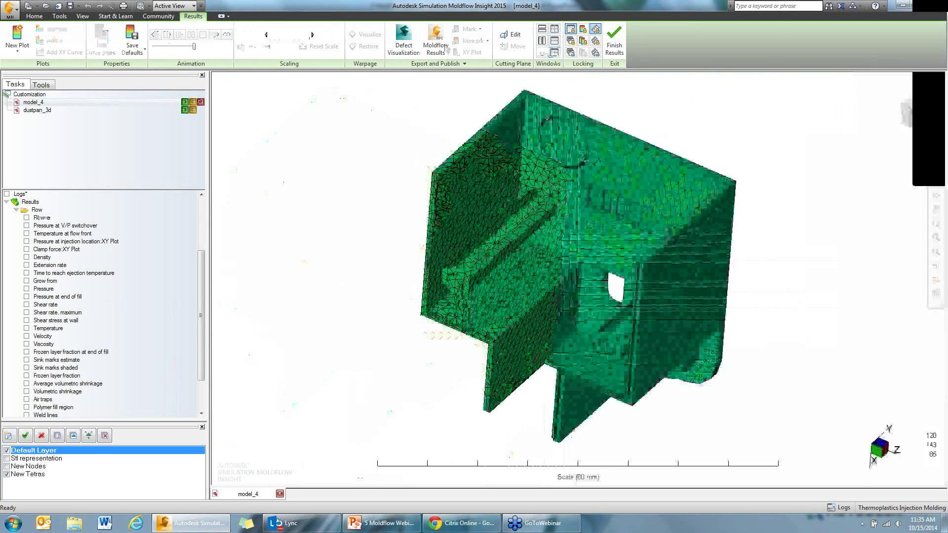
{"action": "left_click", "coordinate": [543, 31]}
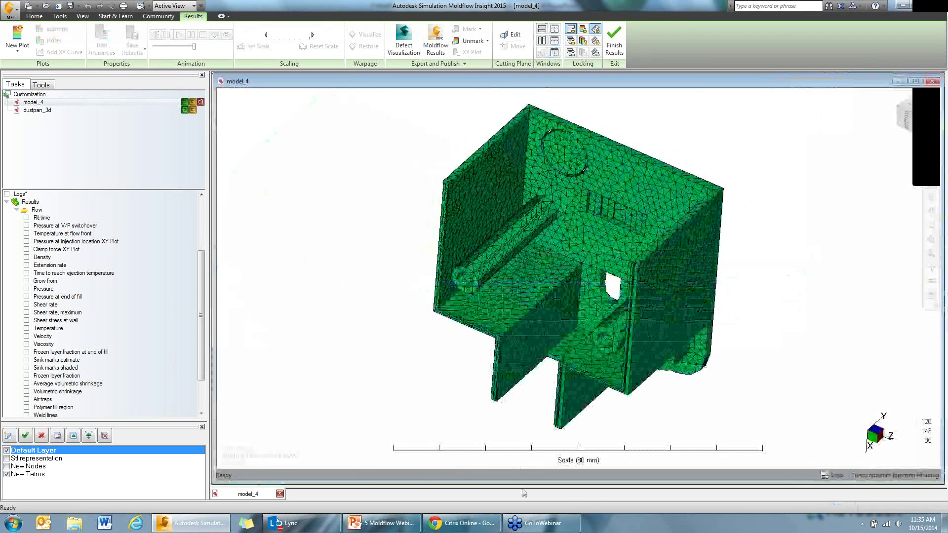
{"action": "double_click", "coordinate": [37, 109]}
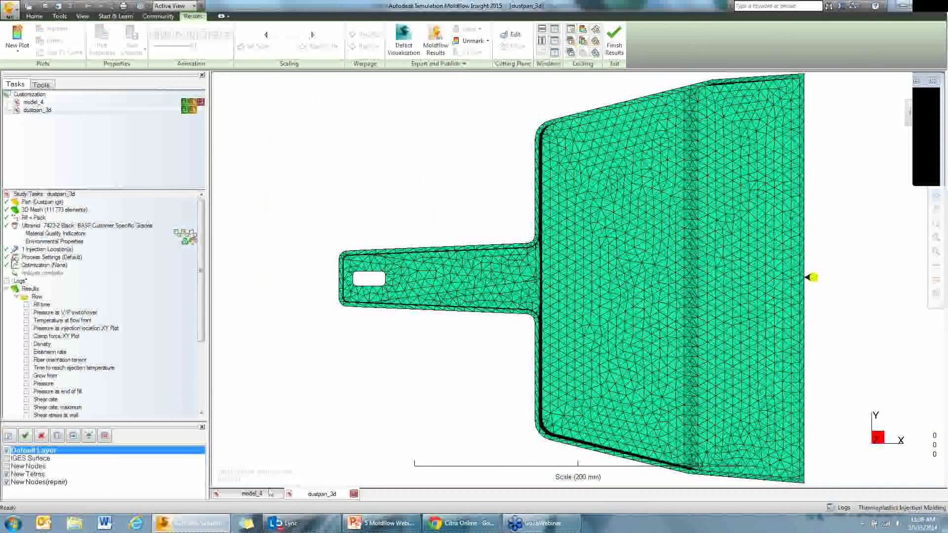
{"action": "left_click", "coordinate": [267, 494]}
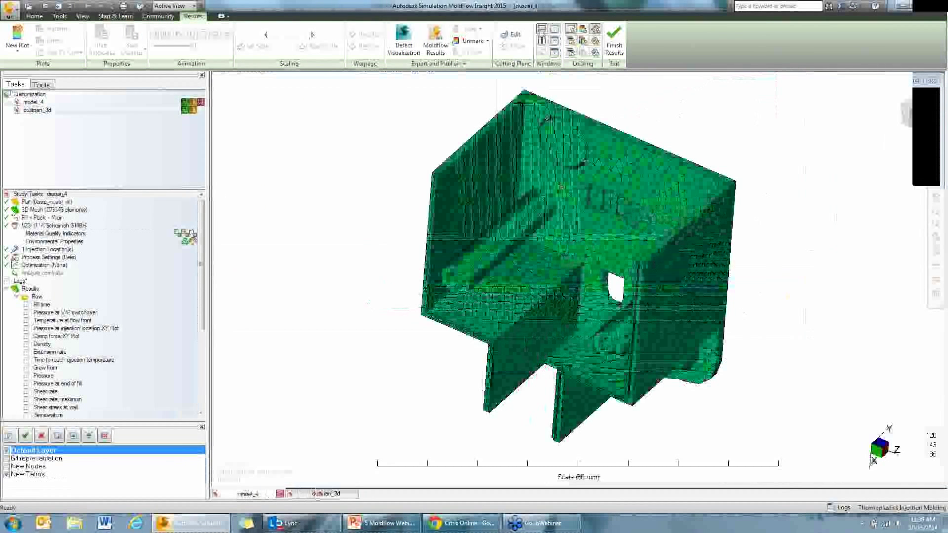
{"action": "left_click", "coordinate": [541, 31]}
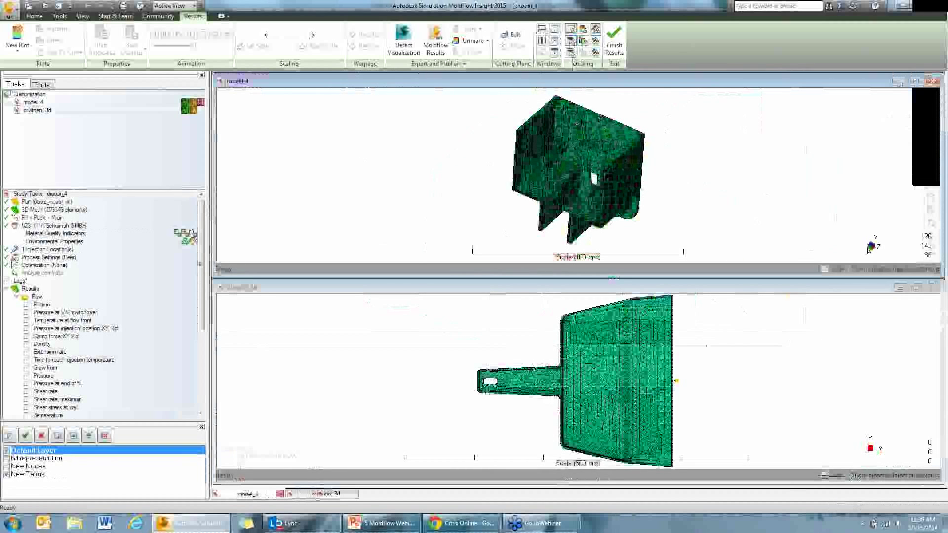
Lock the views of model_4 and dustpan_3d together and rotate and zoom both models simultaneously
{"action": "left_click", "coordinate": [571, 52]}
{"action": "middle_click_drag", "start_coordinate": [709, 212], "coordinate": [701, 152]}
{"action": "scroll", "coordinate": [700, 165], "scroll_direction": "down", "scroll_amount": 4}
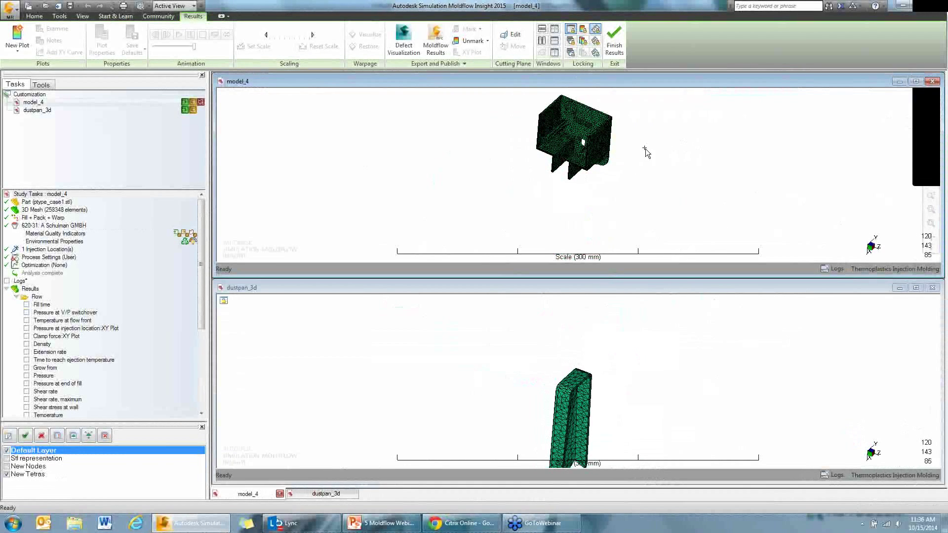
Unlock the two studies' views, zoom model_4 on its own, and fit and rotate dustpan_3d independently
{"action": "left_click", "coordinate": [570, 53]}
{"action": "scroll", "coordinate": [687, 131], "scroll_direction": "up", "scroll_amount": 3}
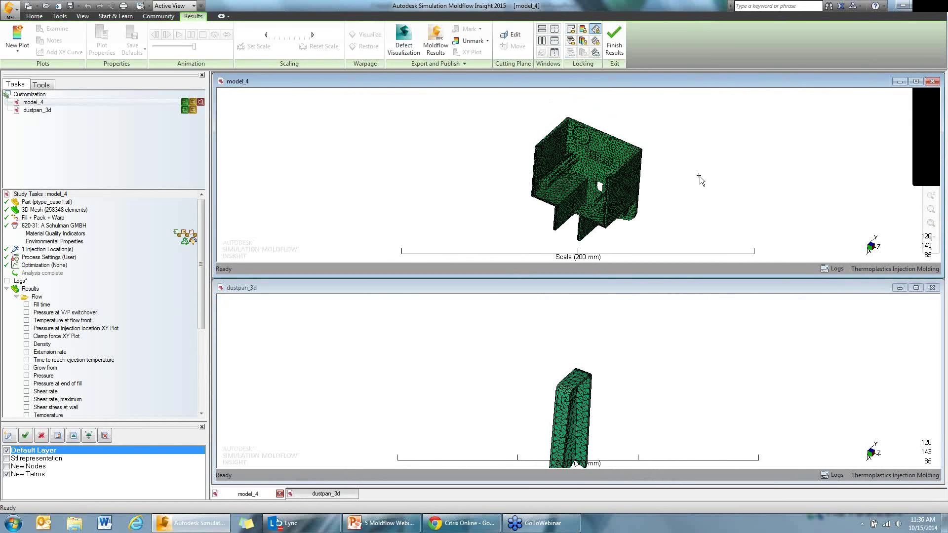
{"action": "scroll", "coordinate": [701, 177], "scroll_direction": "up", "scroll_amount": 3}
{"action": "left_click", "coordinate": [863, 353]}
{"action": "left_click", "coordinate": [932, 431]}
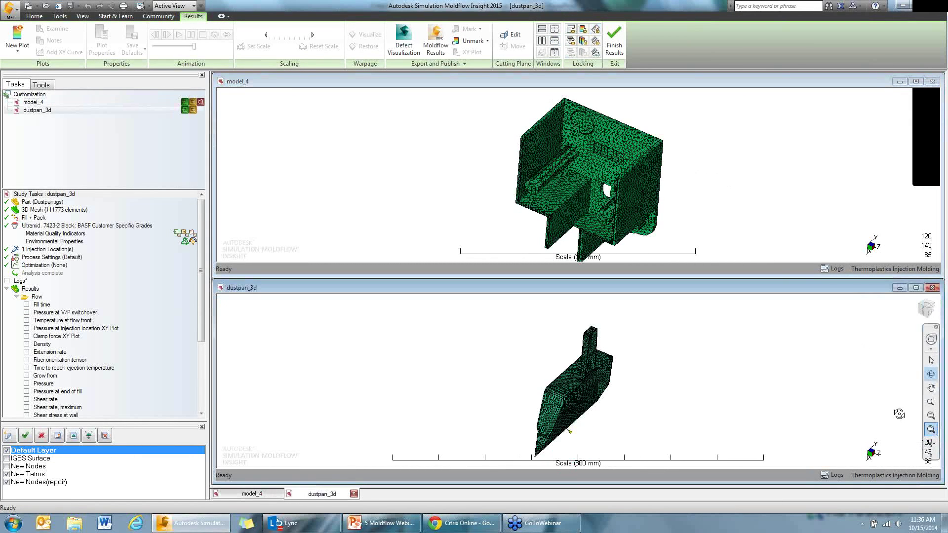
{"action": "mouse_move", "coordinate": [696, 350]}
{"action": "middle_mouse_down"}
{"action": "mouse_move", "coordinate": [682, 297]}
{"action": "mouse_move", "coordinate": [566, 297]}
{"action": "middle_mouse_up"}
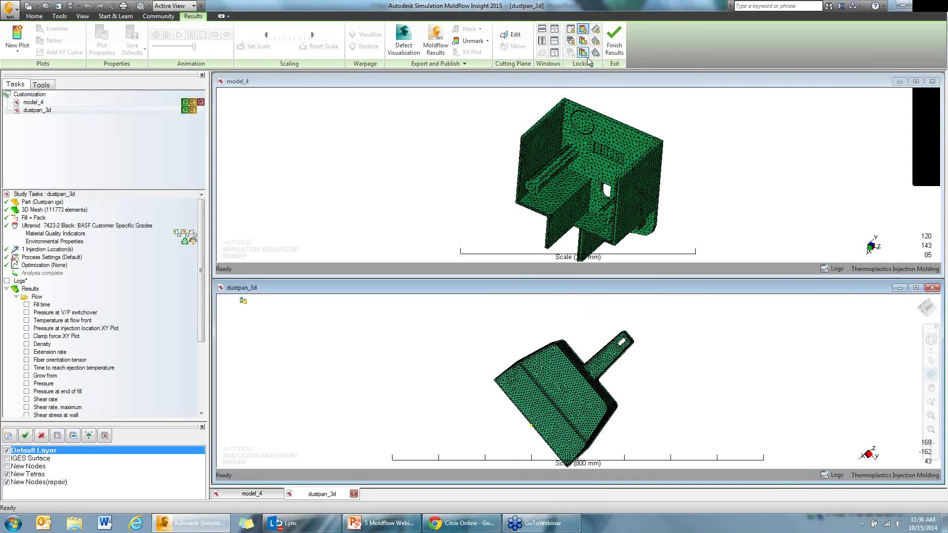
Lock the plots and animations of both studies and animate the Fill time result from model_4
{"action": "left_click", "coordinate": [595, 40]}
{"action": "left_click", "coordinate": [476, 119]}
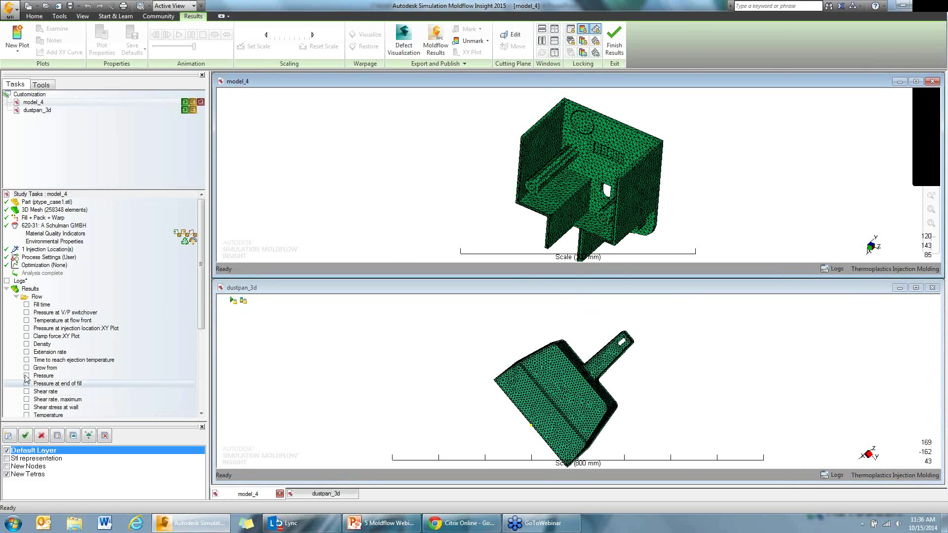
{"action": "left_click", "coordinate": [26, 305]}
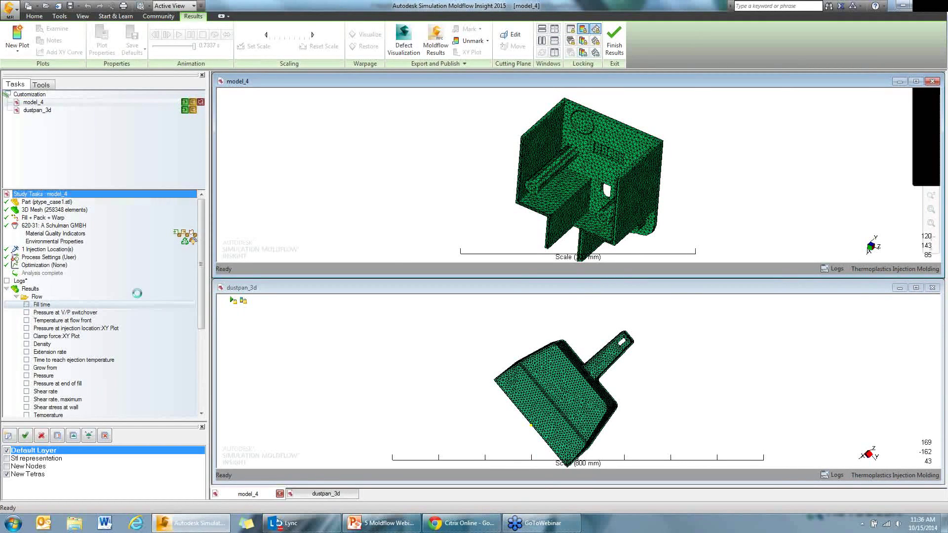
{"action": "left_click", "coordinate": [179, 34]}
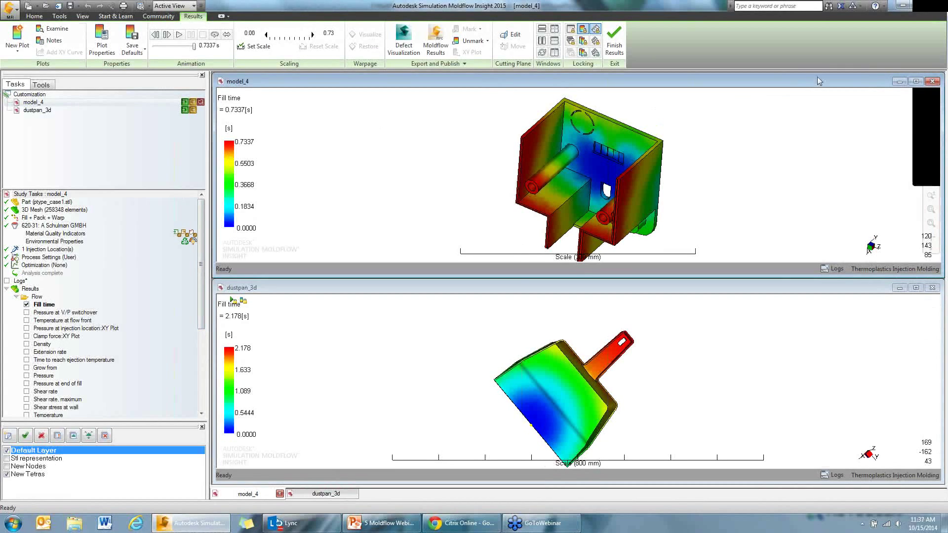
Maximize the model_4 window and unlock the plots and animations of all windows
{"action": "left_click", "coordinate": [917, 81]}
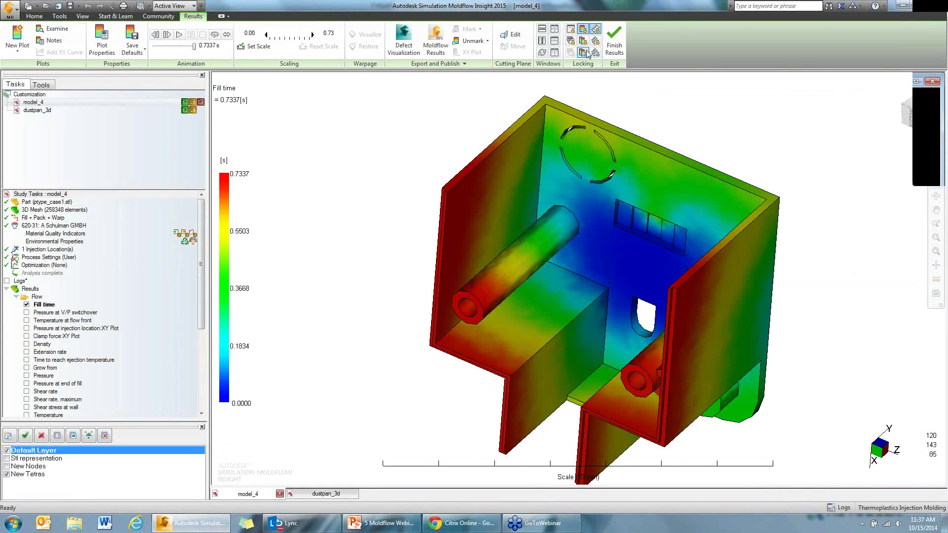
{"action": "left_click", "coordinate": [584, 53]}
{"action": "left_click", "coordinate": [595, 52]}
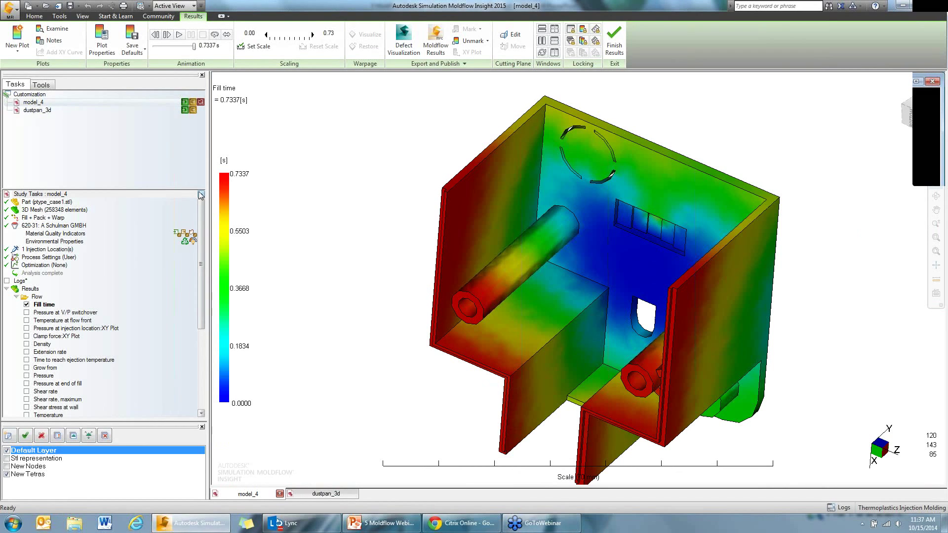
Set the display method of model_4's Fill time plot to Contour and inspect the contours around the injection location
{"action": "left_click_drag", "start_coordinate": [200, 251], "coordinate": [200, 315]}
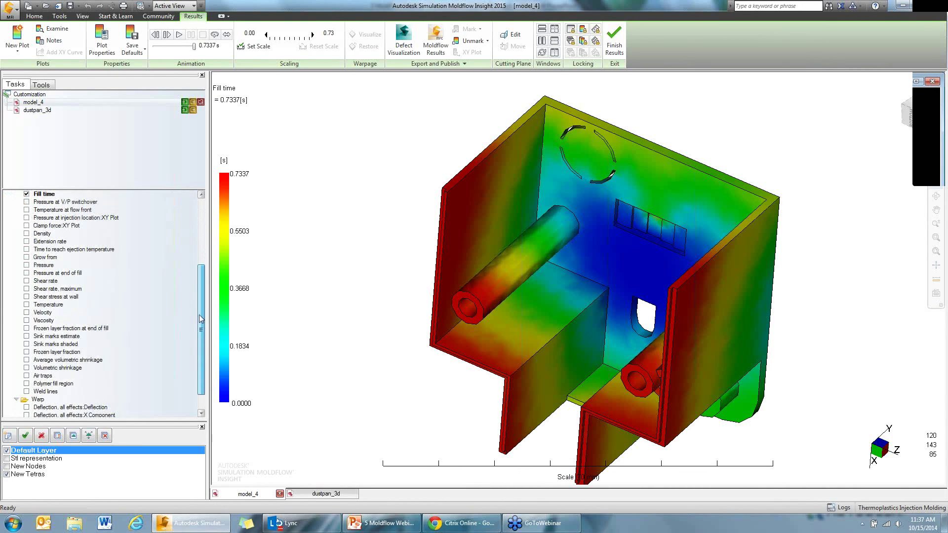
{"action": "right_click", "coordinate": [44, 195]}
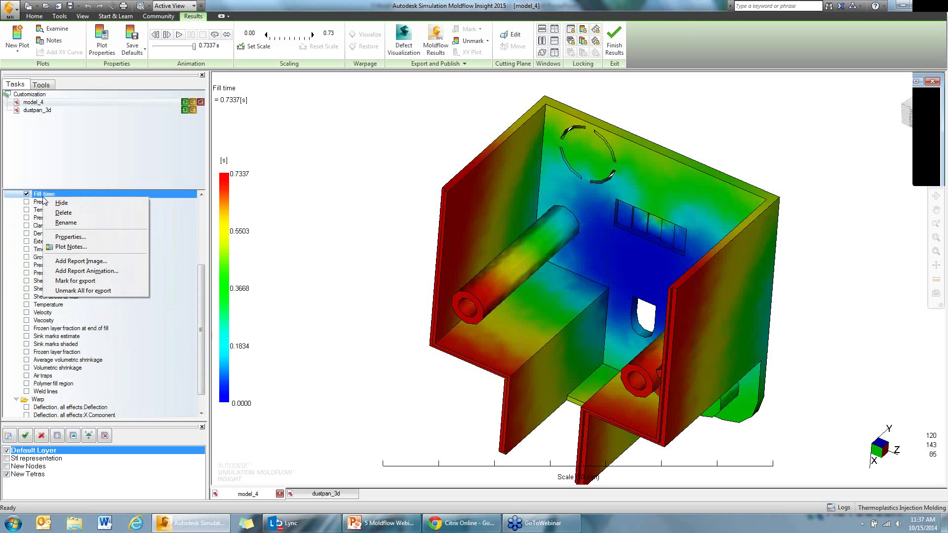
{"action": "left_click", "coordinate": [76, 237]}
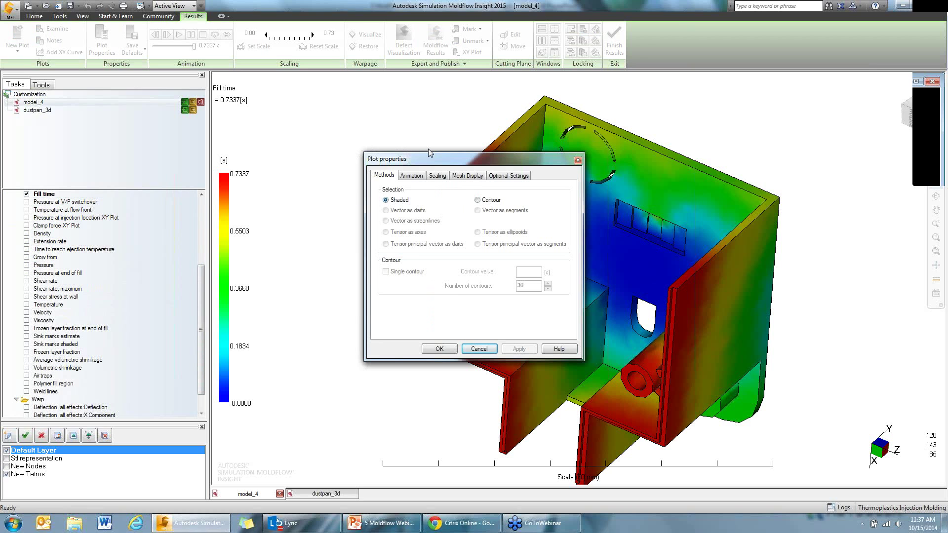
{"action": "left_click_drag", "start_coordinate": [431, 162], "coordinate": [313, 138]}
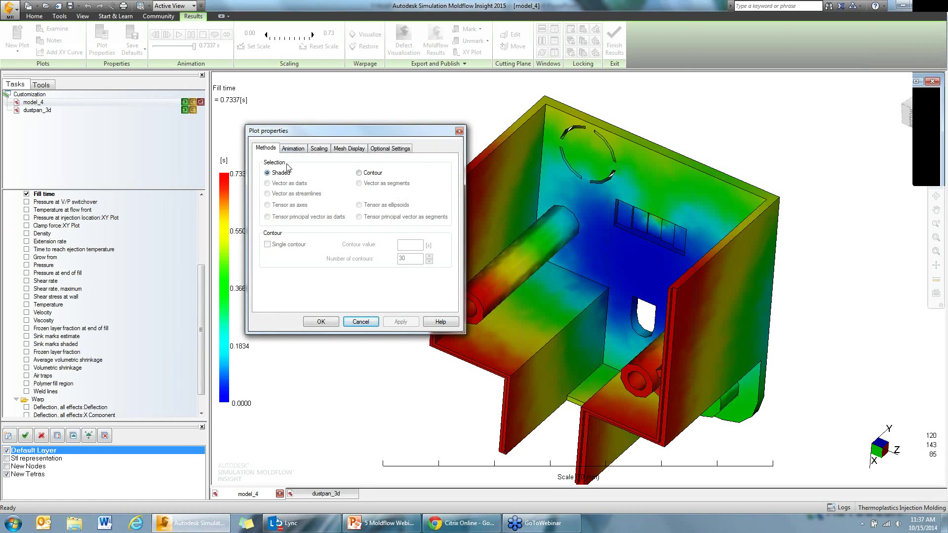
{"action": "left_click", "coordinate": [368, 174]}
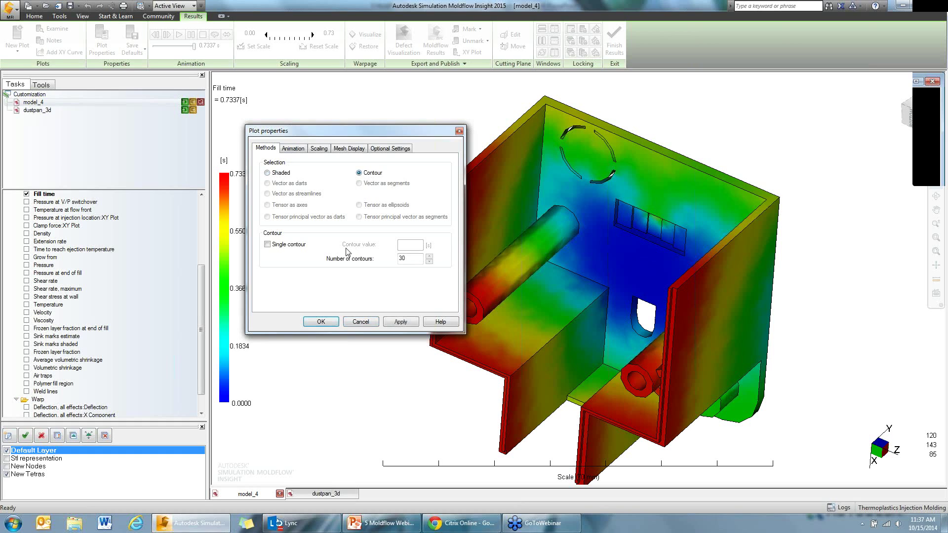
{"action": "left_click", "coordinate": [400, 322]}
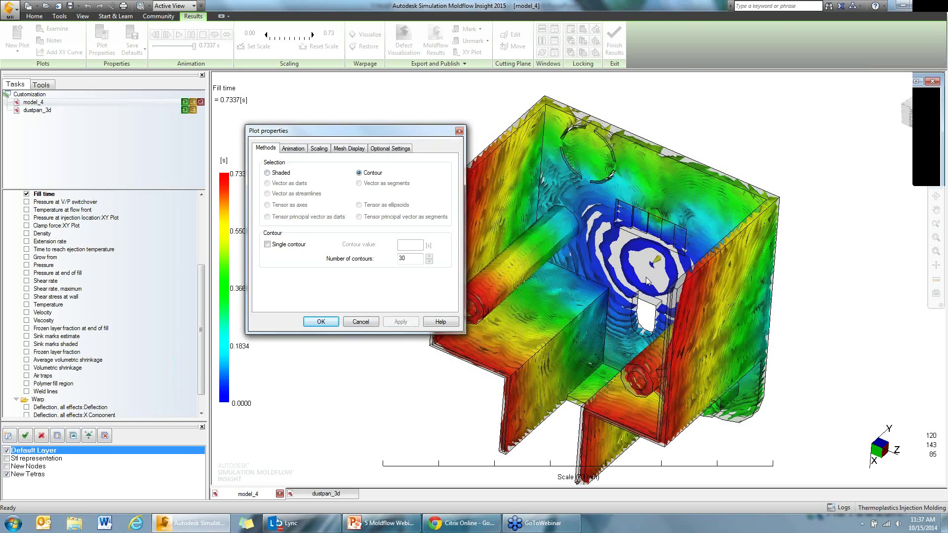
{"action": "left_click", "coordinate": [322, 322]}
{"action": "mouse_move", "coordinate": [609, 294]}
{"action": "middle_mouse_down"}
{"action": "mouse_move", "coordinate": [624, 203]}
{"action": "mouse_move", "coordinate": [589, 257]}
{"action": "mouse_move", "coordinate": [596, 254]}
{"action": "mouse_move", "coordinate": [504, 260]}
{"action": "mouse_move", "coordinate": [578, 330]}
{"action": "mouse_move", "coordinate": [606, 279]}
{"action": "middle_mouse_up"}
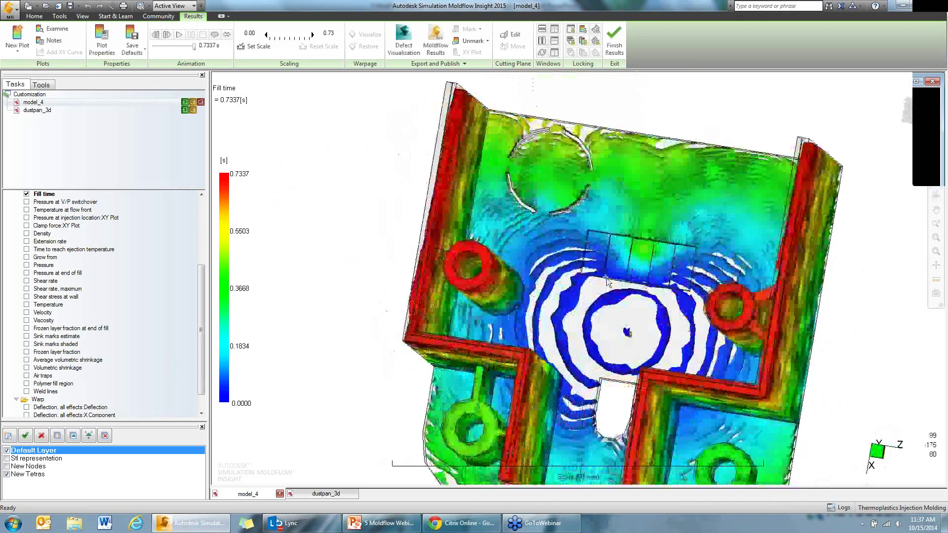
{"action": "scroll", "coordinate": [607, 279], "scroll_direction": "up", "scroll_amount": 2}
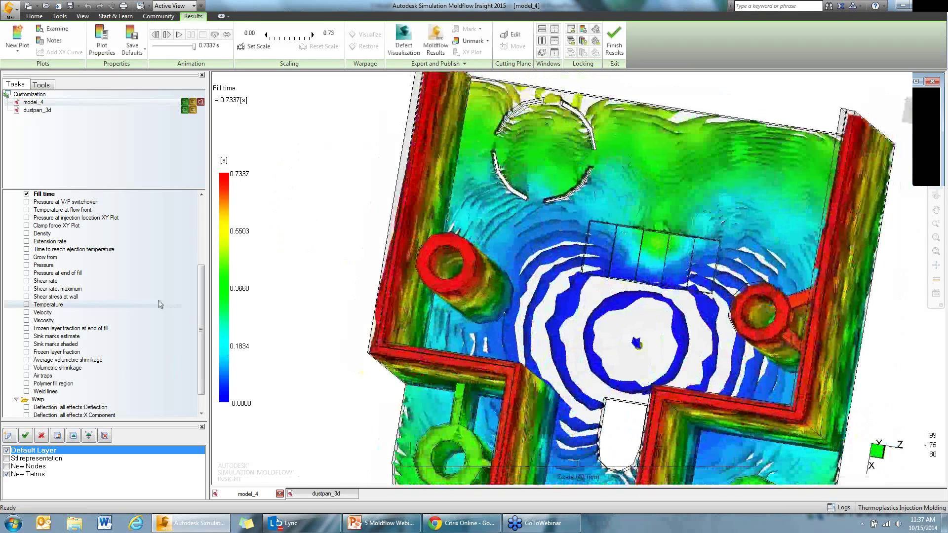
Set the Fill time plot's display method back to Shaded and apply it
{"action": "right_click", "coordinate": [45, 194]}
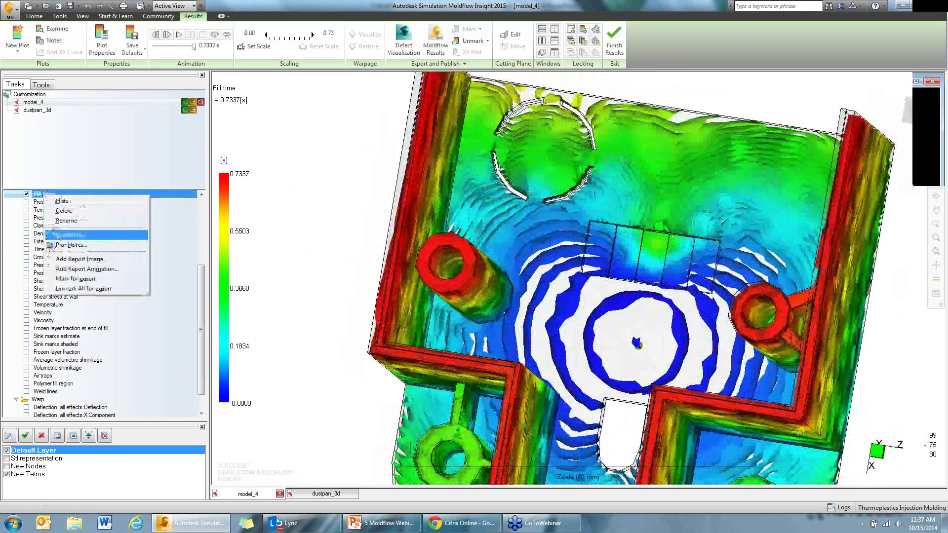
{"action": "left_click", "coordinate": [58, 236]}
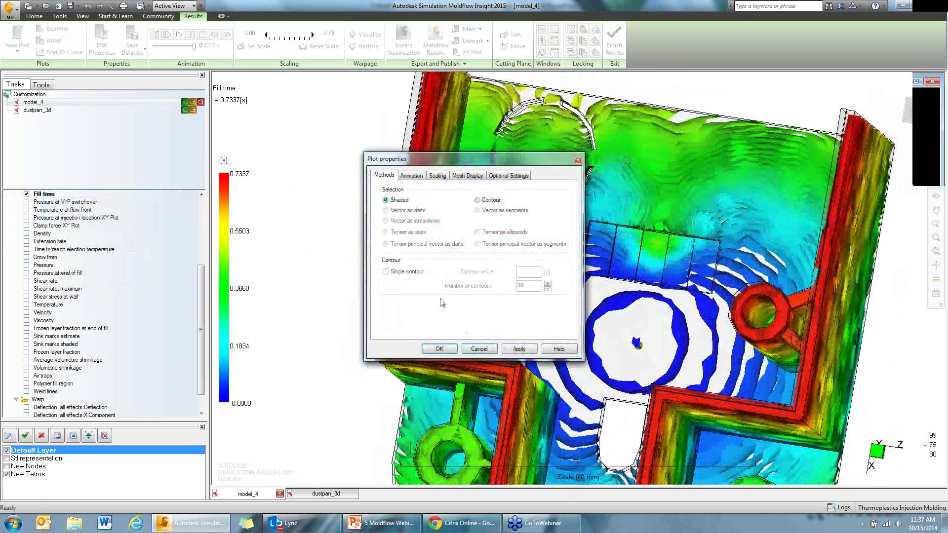
{"action": "left_click", "coordinate": [504, 350]}
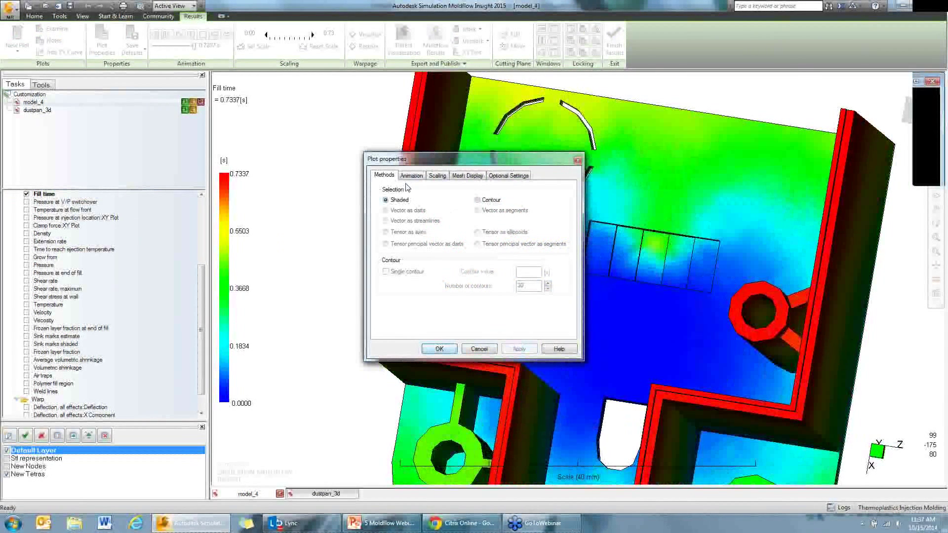
Try the Value range and Current frame only options in the Fill time plot's animation properties
{"action": "left_click", "coordinate": [410, 177]}
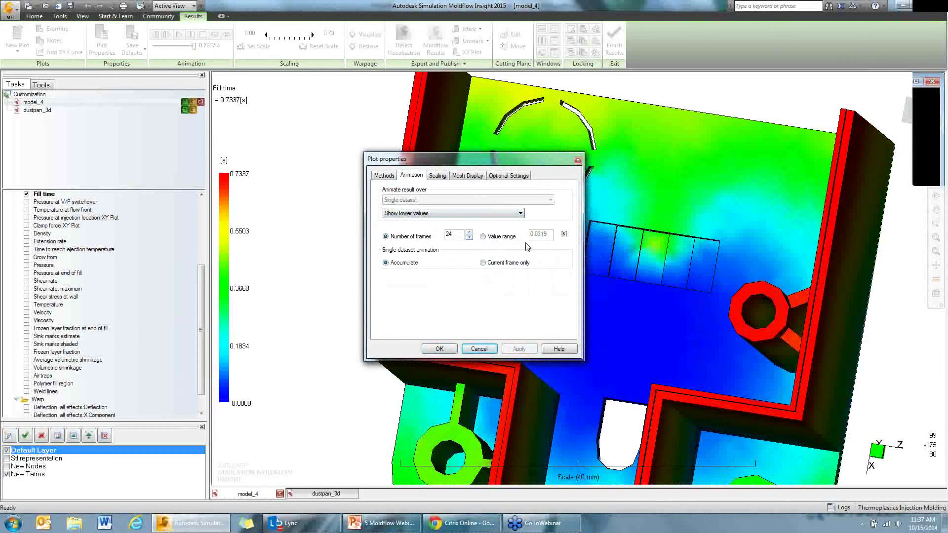
{"action": "left_click", "coordinate": [484, 237]}
{"action": "left_click", "coordinate": [390, 238]}
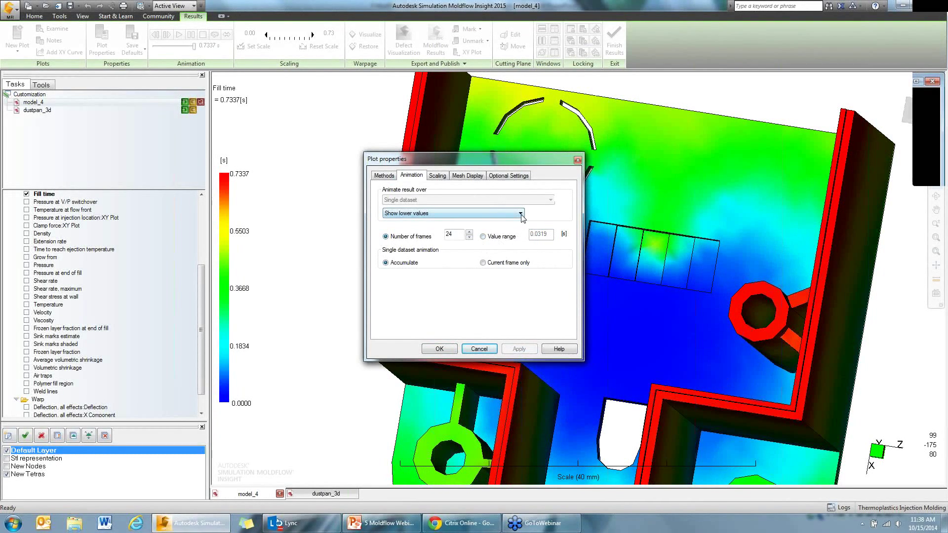
{"action": "left_click", "coordinate": [483, 264]}
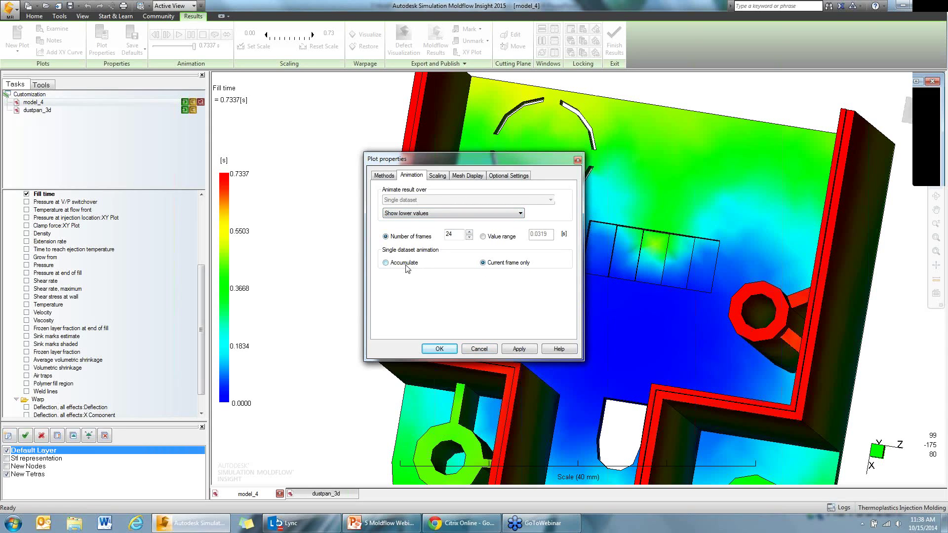
Set the Fill time plot's scaling to a specified range of 0.25 to 0.6 s and apply it
{"action": "left_click", "coordinate": [444, 177]}
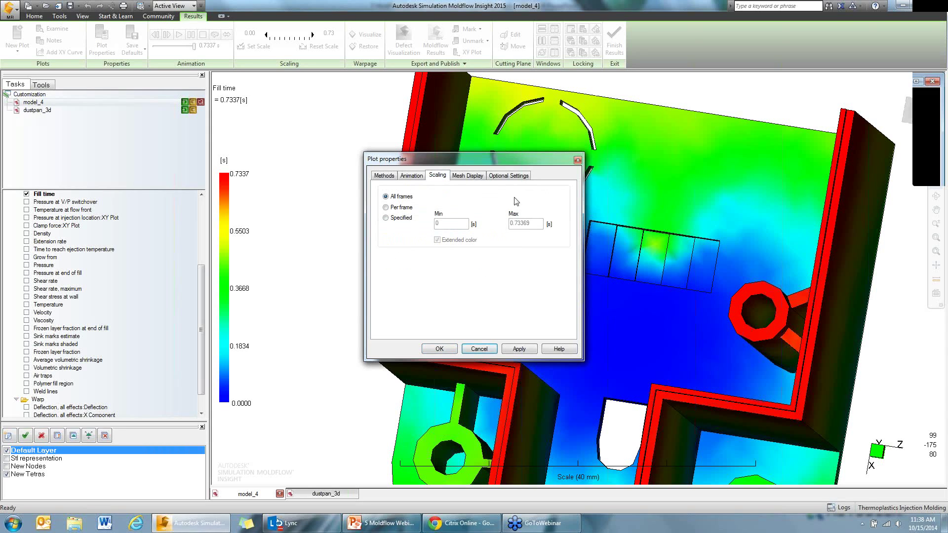
{"action": "left_click", "coordinate": [386, 219]}
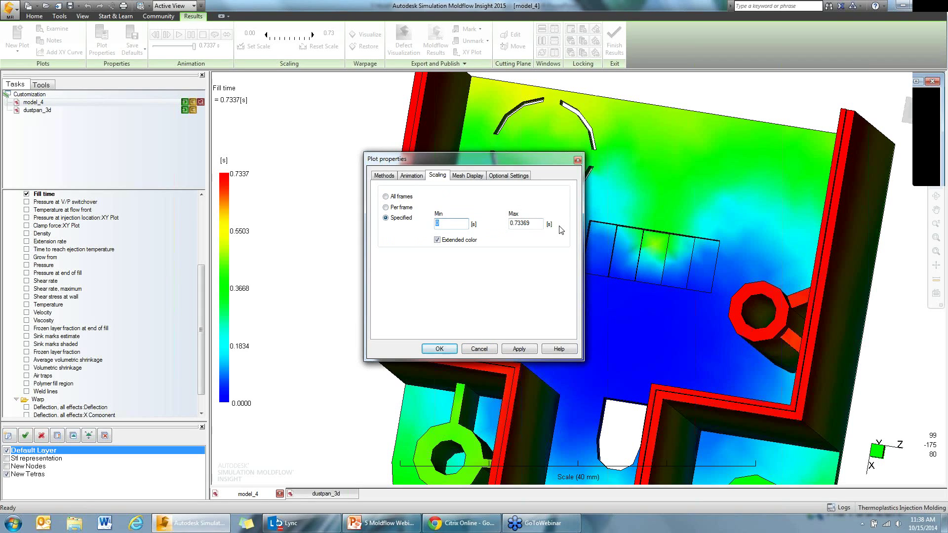
{"action": "type", "text": ".2"}
{"action": "key", "text": "Tab"}
{"action": "type", "text": "6"}
{"action": "left_click", "coordinate": [519, 349]}
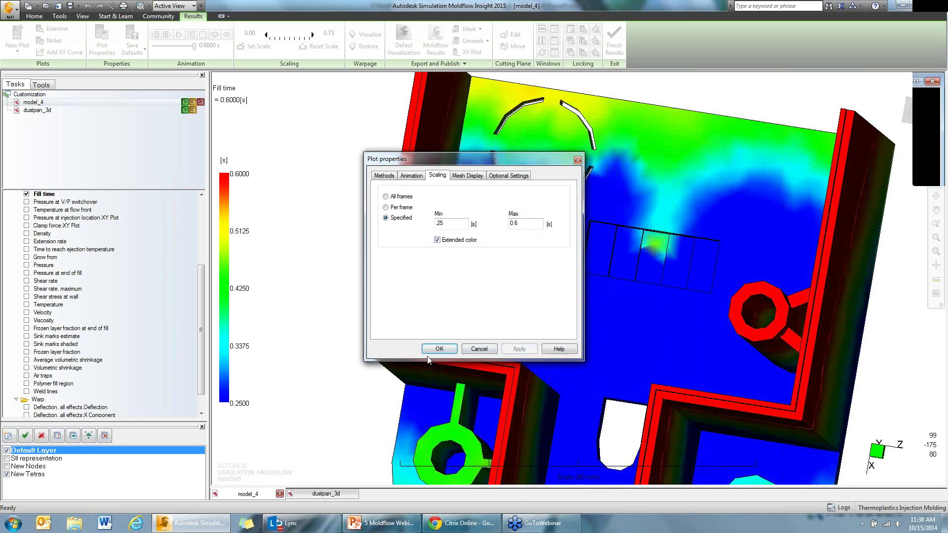
{"action": "left_click", "coordinate": [436, 350]}
Scrub through the Fill time animation, widen the plot scale to 0.12–0.72 s, and inspect the part from several angles
{"action": "middle_click_drag", "start_coordinate": [601, 329], "coordinate": [567, 315]}
{"action": "scroll", "coordinate": [567, 315], "scroll_direction": "down", "scroll_amount": 3}
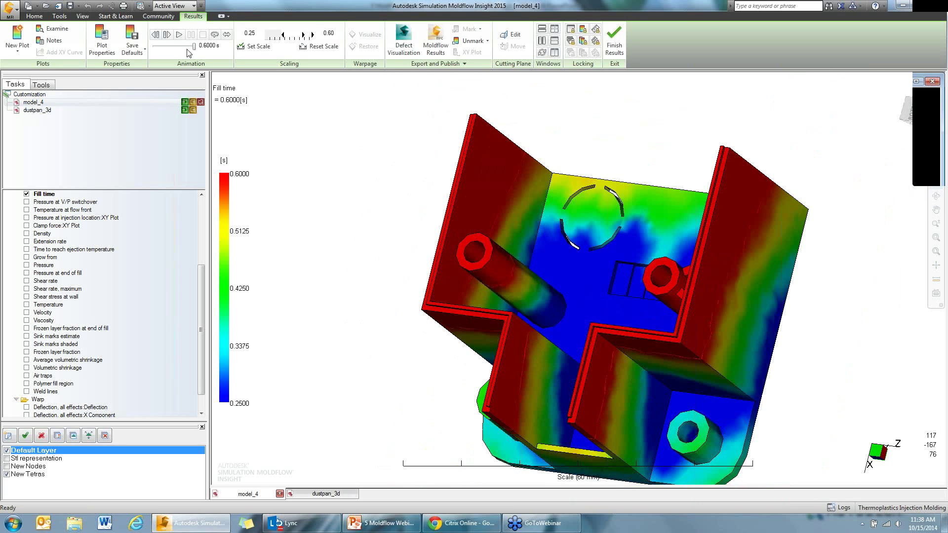
{"action": "left_click_drag", "start_coordinate": [194, 46], "coordinate": [159, 46]}
{"action": "left_click_drag", "start_coordinate": [303, 36], "coordinate": [273, 35]}
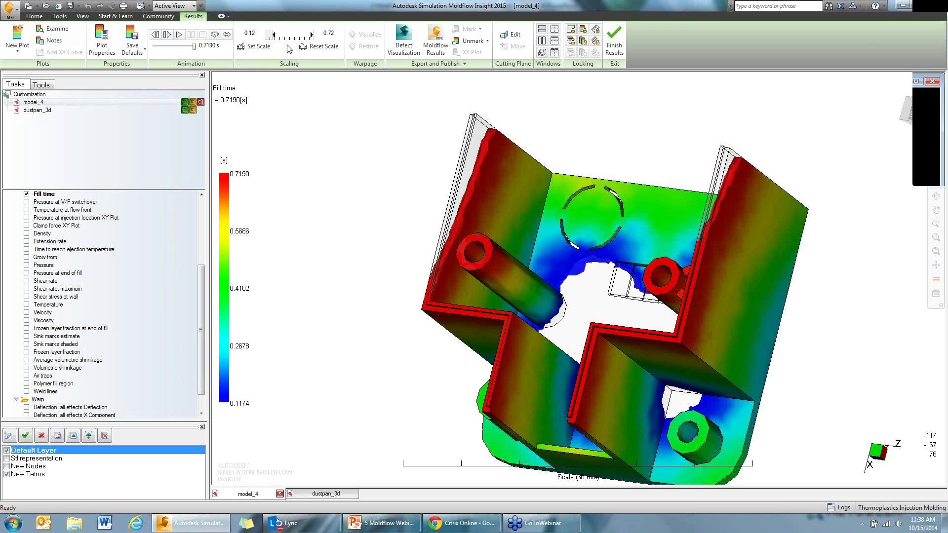
{"action": "middle_click_drag", "start_coordinate": [573, 258], "coordinate": [616, 224]}
{"action": "scroll", "coordinate": [571, 290], "scroll_direction": "up", "scroll_amount": 3}
{"action": "scroll", "coordinate": [615, 227], "scroll_direction": "down", "scroll_amount": 2}
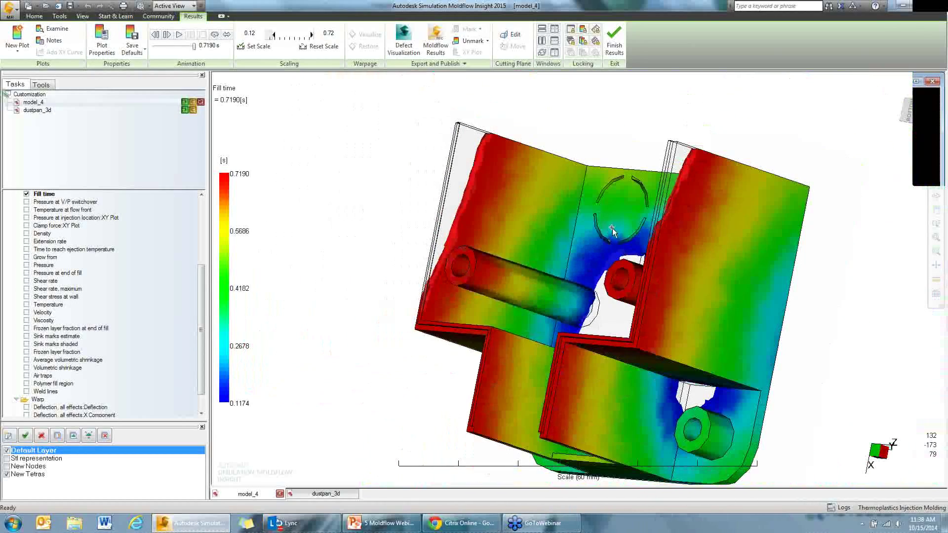
{"action": "middle_click_drag", "start_coordinate": [609, 230], "coordinate": [607, 296]}
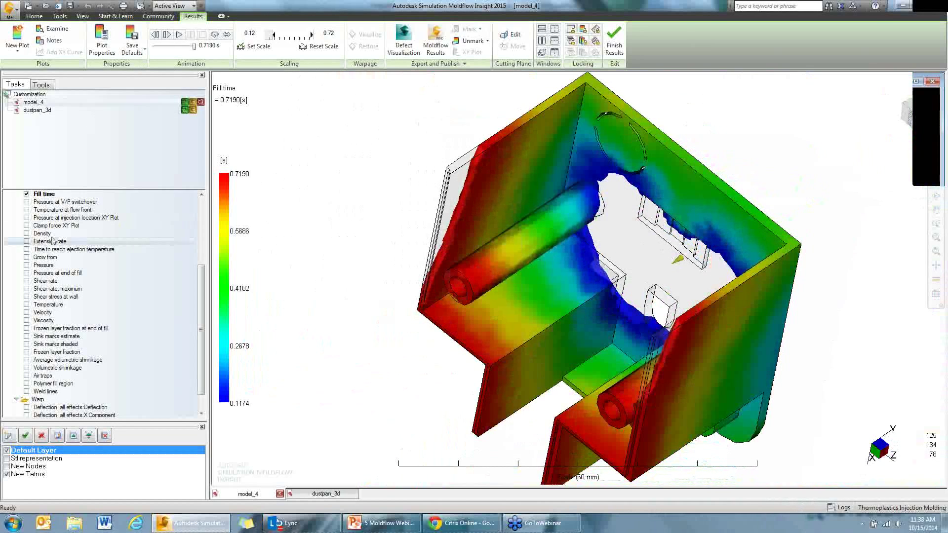
Animate the Fill time plot with the scale minimum raised to 0.20 s and reset the scale
{"action": "left_click_drag", "start_coordinate": [274, 36], "coordinate": [280, 36]}
{"action": "left_click", "coordinate": [179, 34]}
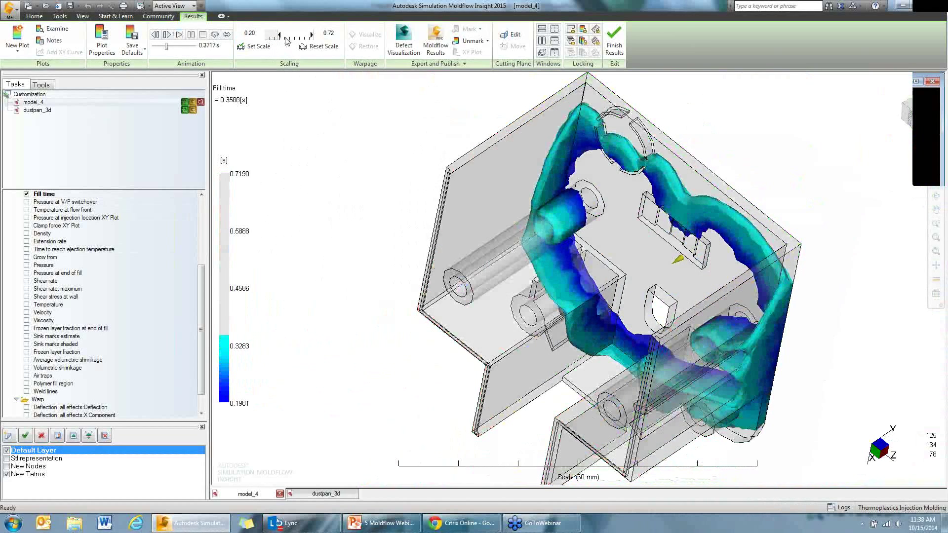
{"action": "left_click", "coordinate": [320, 46]}
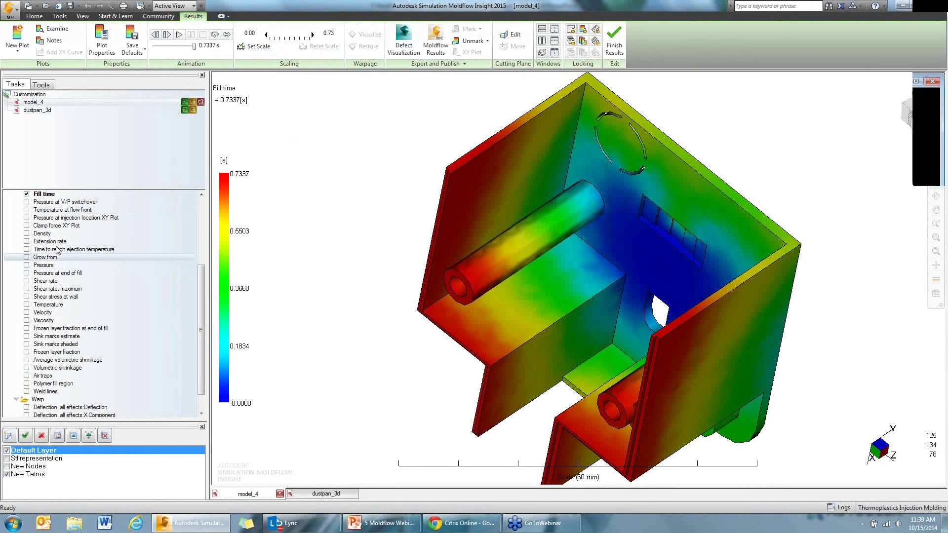
Turn off the edge display on the undeformed part in the Fill time plot's mesh display properties and apply it
{"action": "right_click", "coordinate": [40, 196]}
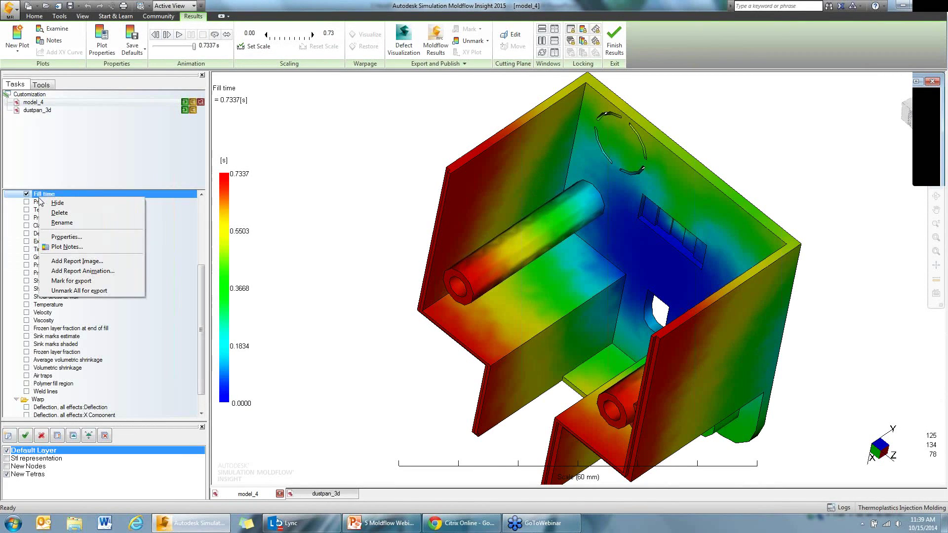
{"action": "left_click", "coordinate": [72, 239]}
{"action": "left_click", "coordinate": [462, 177]}
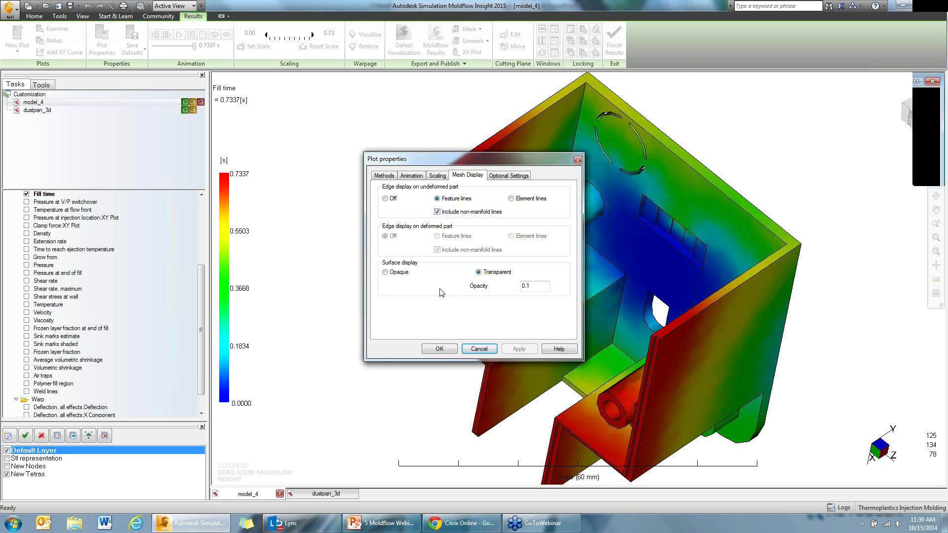
{"action": "left_click", "coordinate": [385, 199]}
{"action": "left_click", "coordinate": [519, 349]}
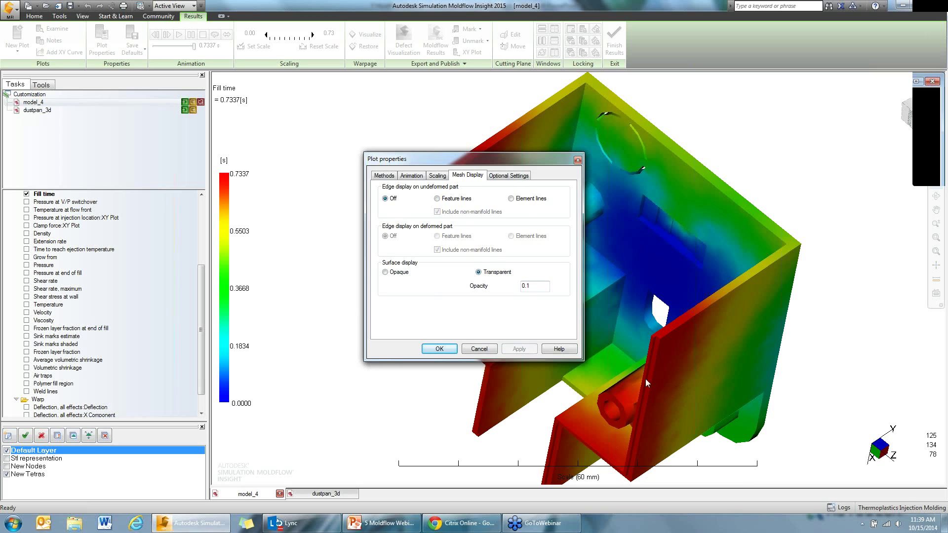
Apply Element lines as the edge display on the undeformed part, discarding a further switch to Feature lines
{"action": "left_click", "coordinate": [511, 199]}
{"action": "left_click", "coordinate": [519, 348]}
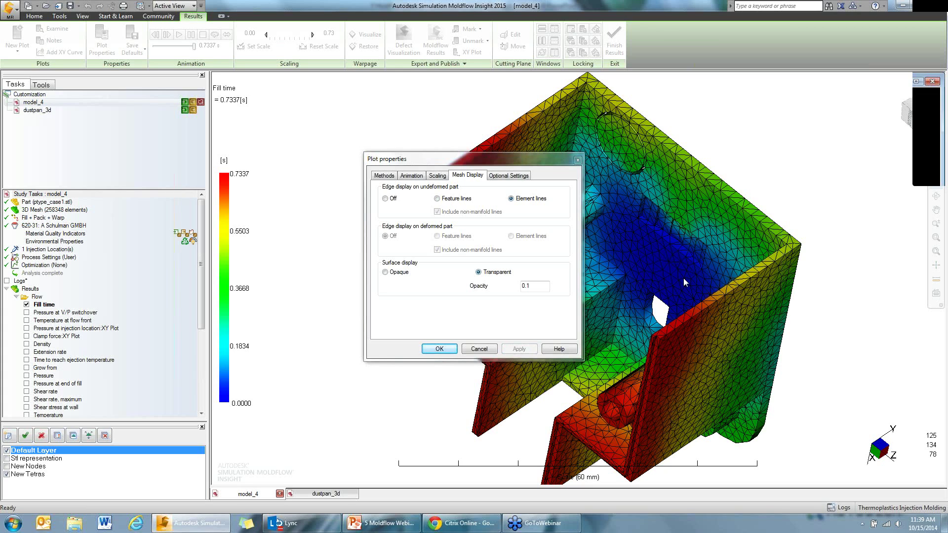
{"action": "left_click", "coordinate": [439, 200]}
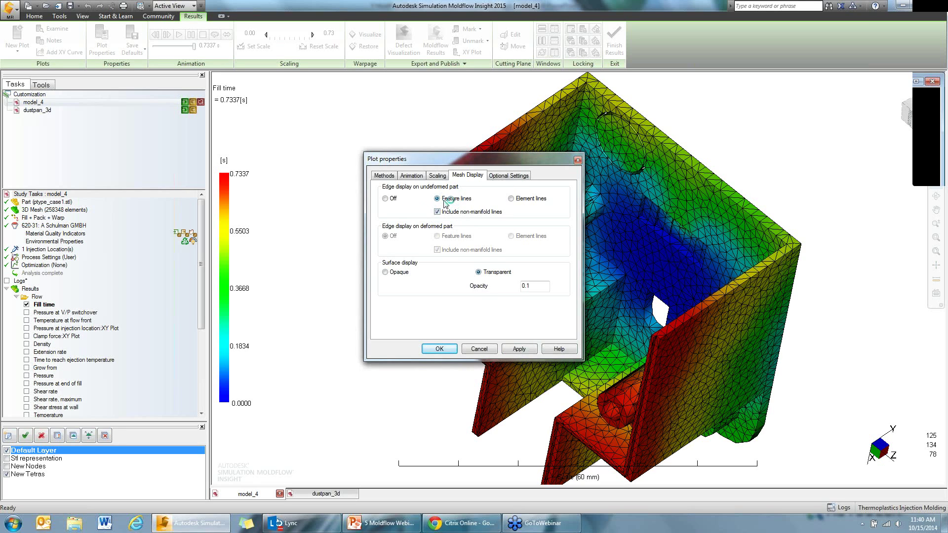
{"action": "left_click", "coordinate": [478, 348]}
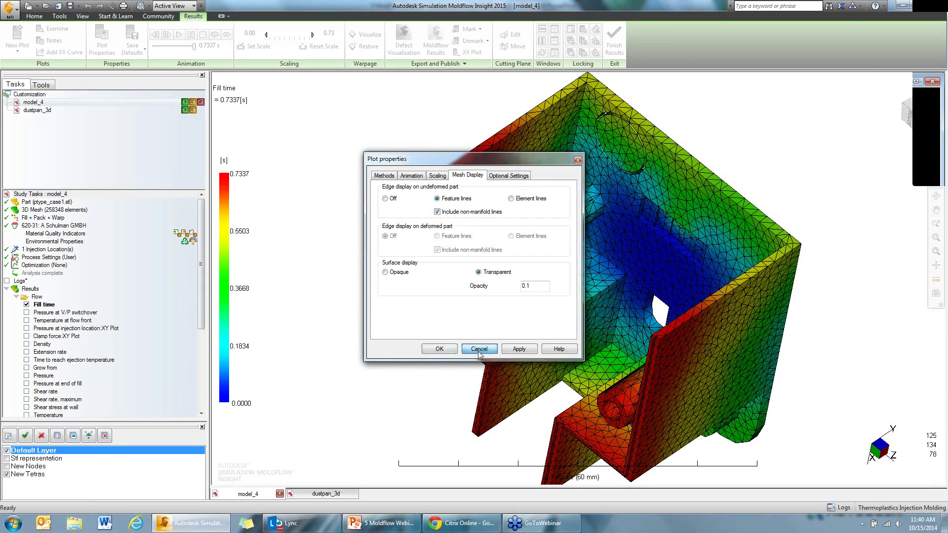
Set the Fill time plot's surface display to Opaque in its mesh display properties and confirm
{"action": "right_click", "coordinate": [55, 305]}
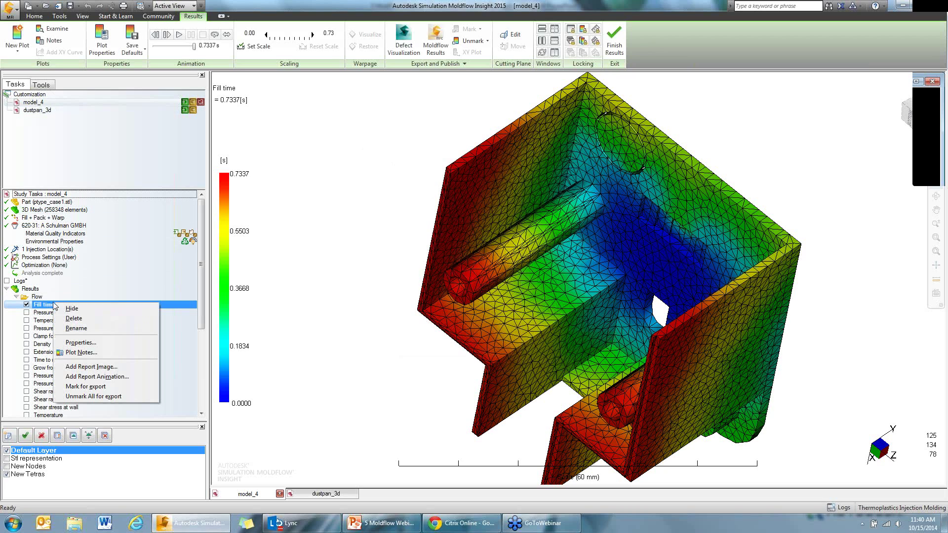
{"action": "left_click", "coordinate": [75, 343]}
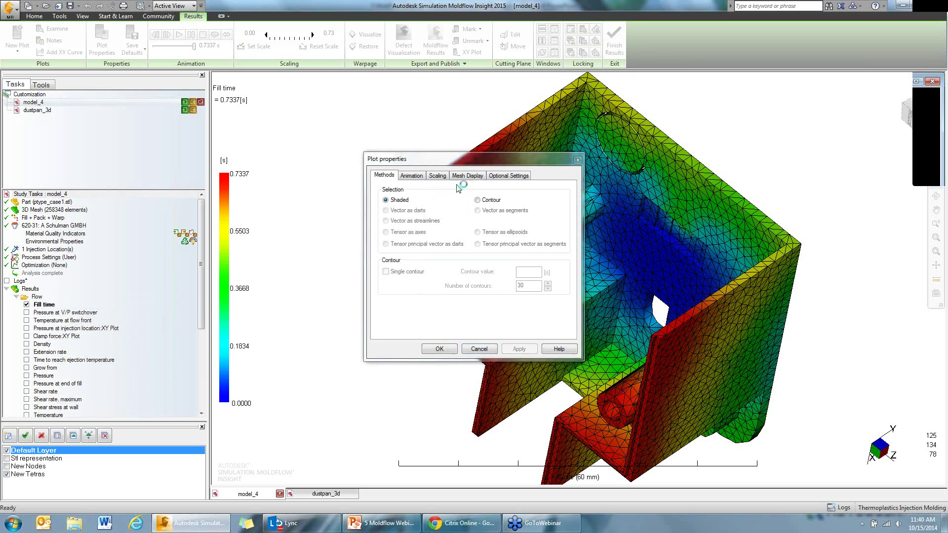
{"action": "left_click", "coordinate": [498, 177]}
{"action": "left_click", "coordinate": [478, 178]}
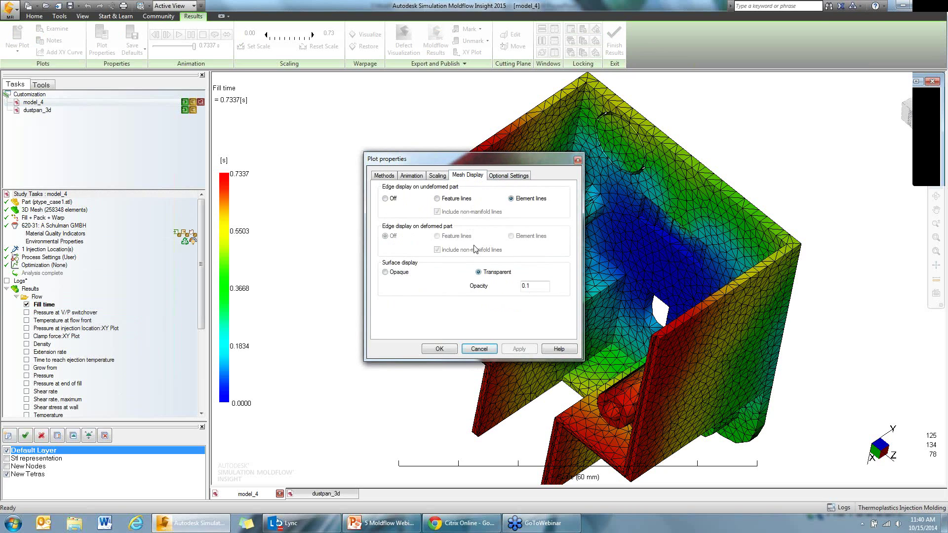
{"action": "left_click", "coordinate": [385, 274]}
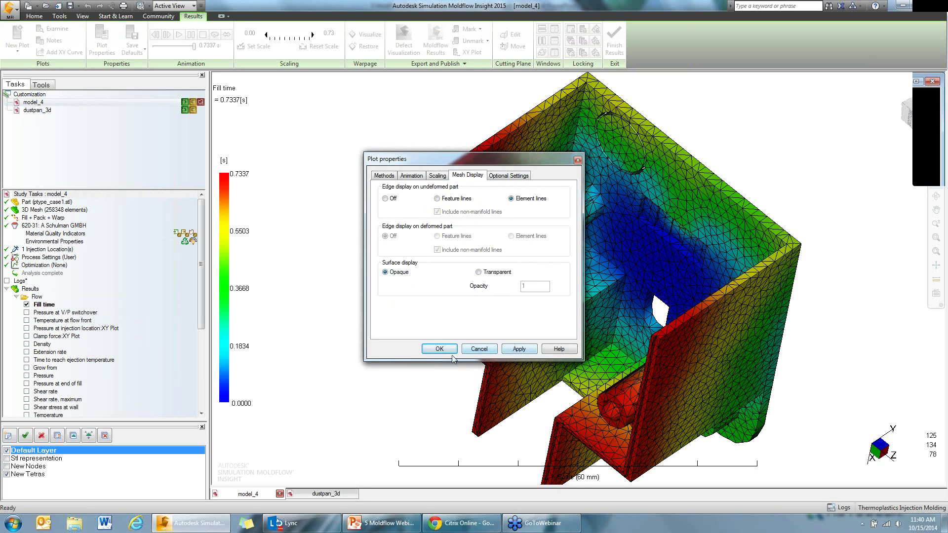
{"action": "left_click", "coordinate": [515, 350]}
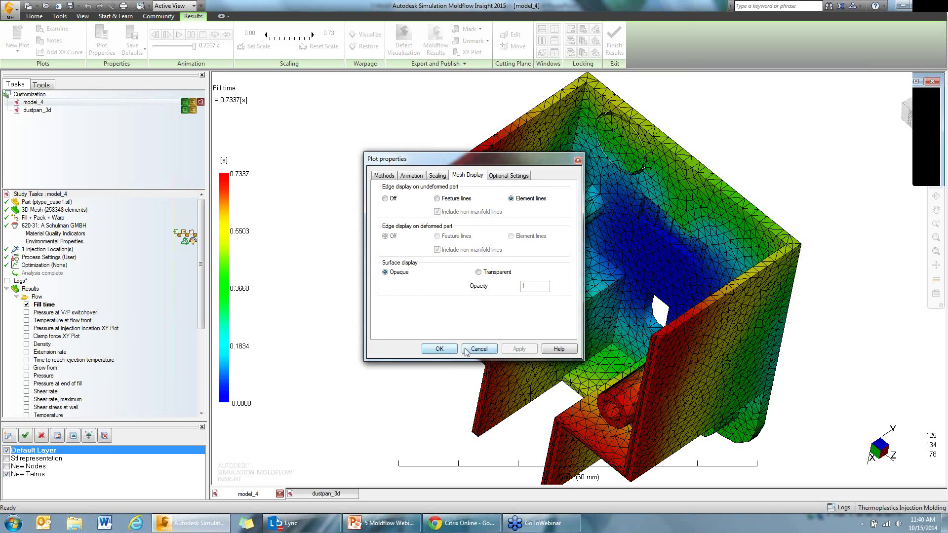
{"action": "left_click", "coordinate": [456, 350]}
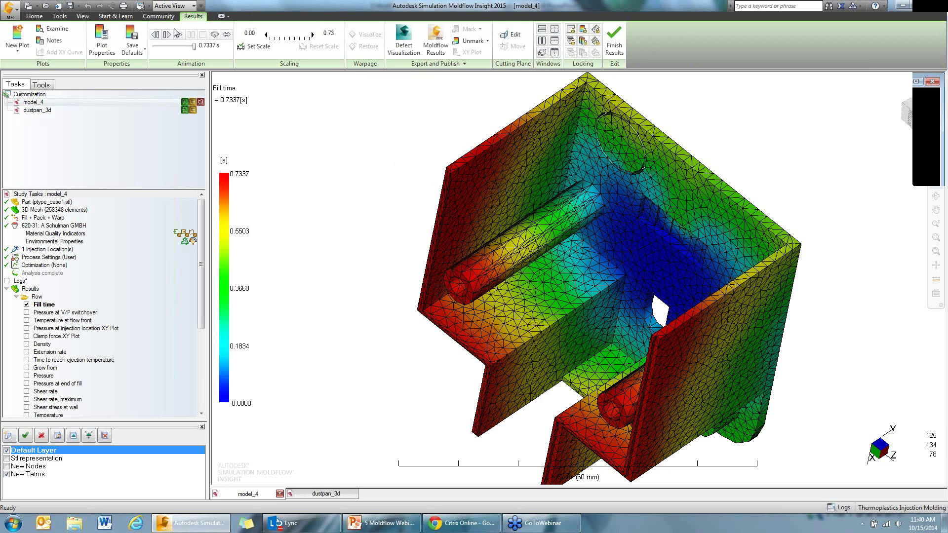
Step through the first Fill time frames, inspect the opaque unfilled region, and play the whole animation
{"action": "left_click", "coordinate": [167, 35]}
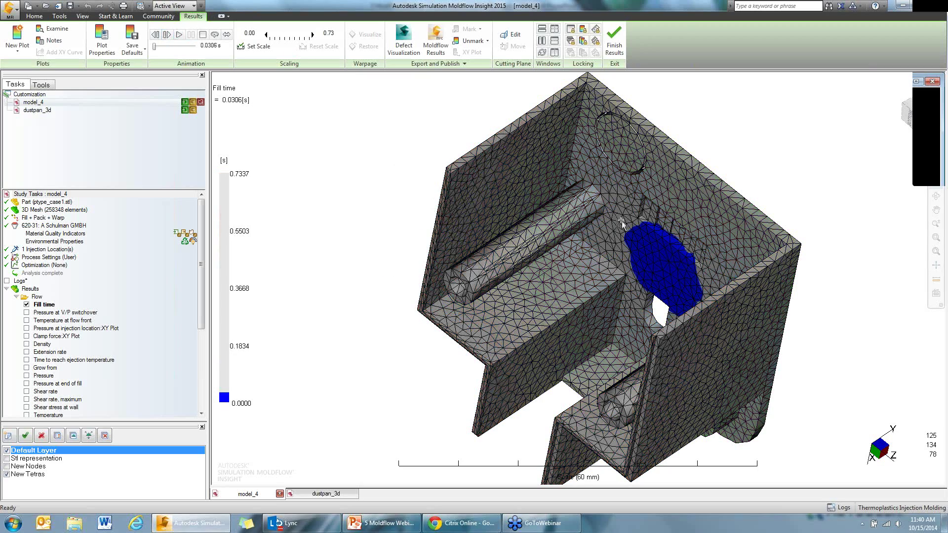
{"action": "middle_click_drag", "start_coordinate": [620, 268], "coordinate": [531, 159]}
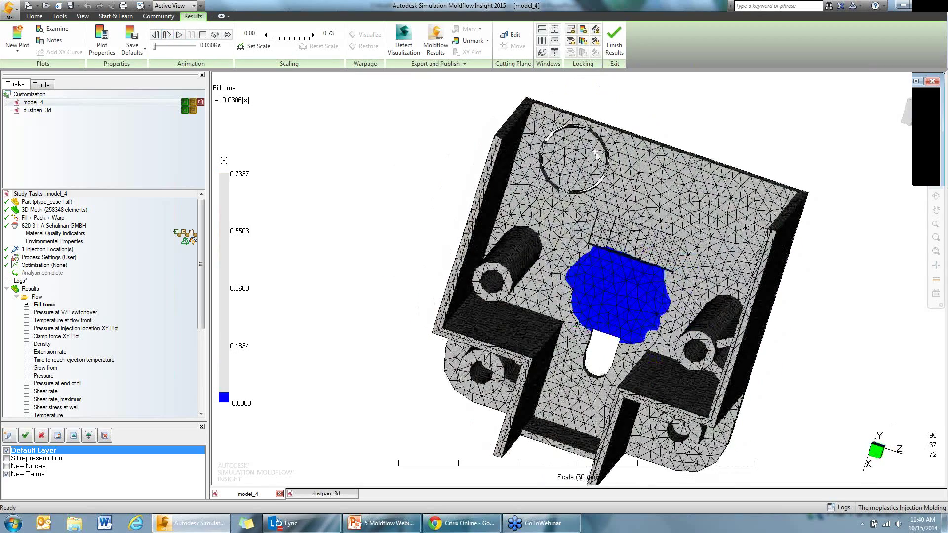
{"action": "middle_click_drag", "start_coordinate": [475, 306], "coordinate": [496, 296]}
{"action": "scroll", "coordinate": [544, 319], "scroll_direction": "up", "scroll_amount": 2}
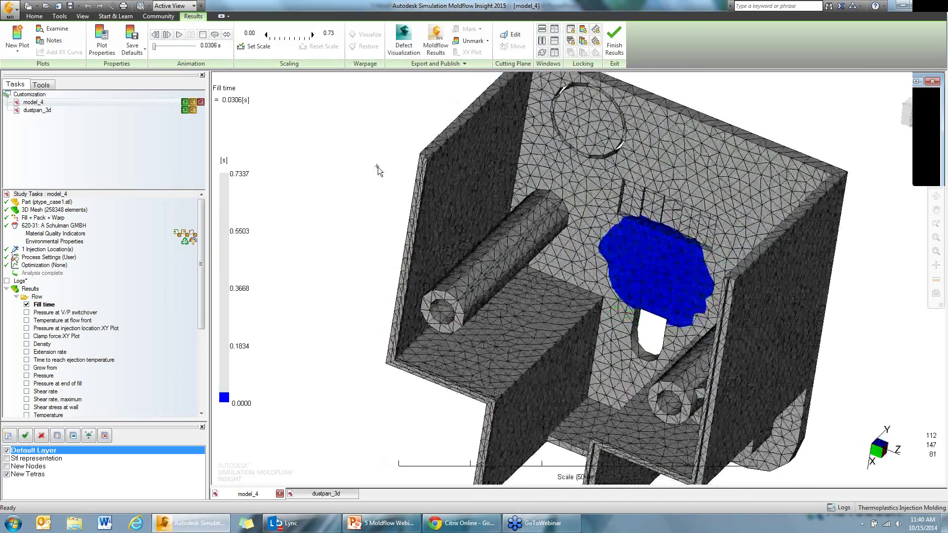
{"action": "left_click", "coordinate": [167, 35]}
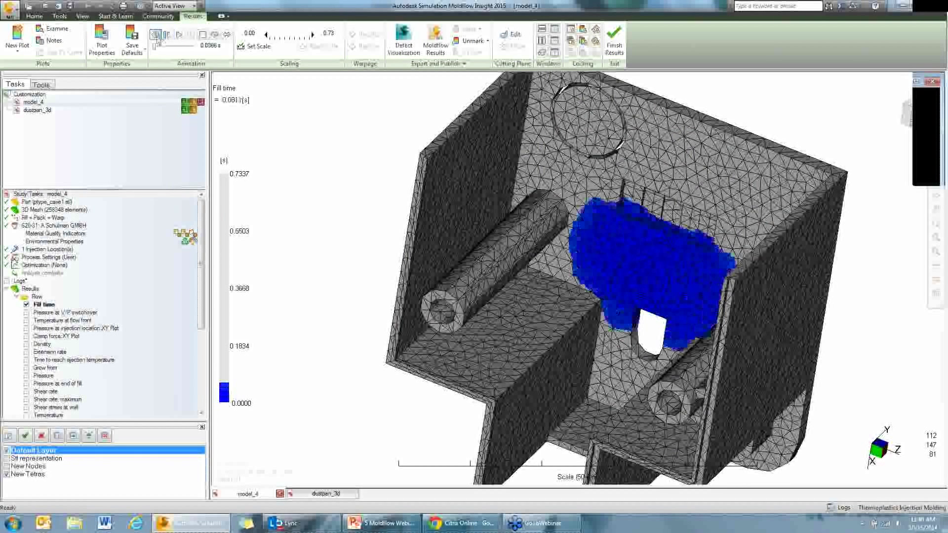
{"action": "left_click", "coordinate": [179, 35]}
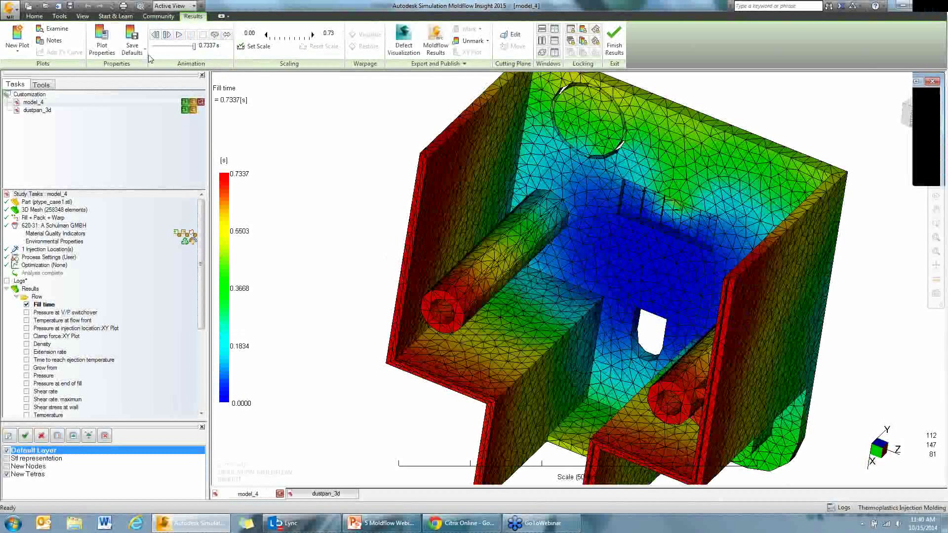
Save the plot properties of the current Fill time result as defaults
{"action": "left_click", "coordinate": [132, 47]}
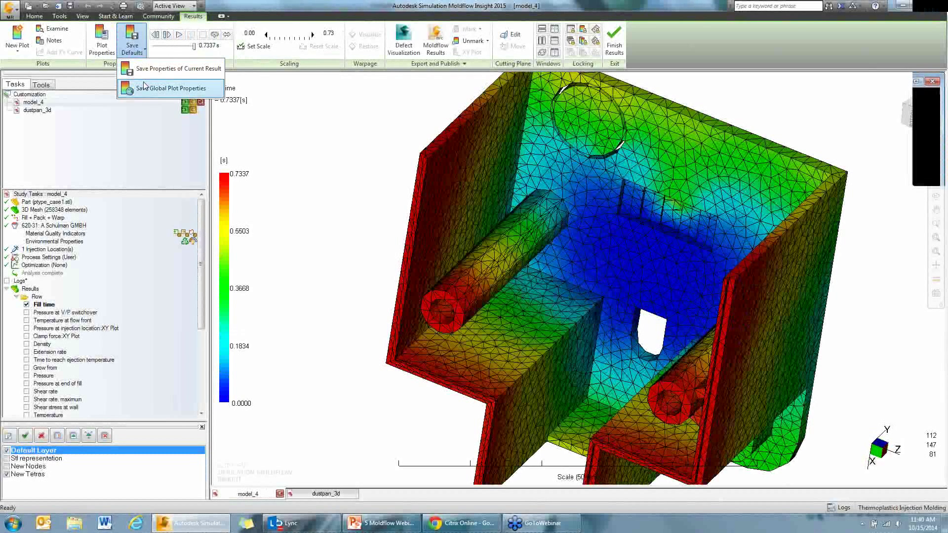
{"action": "left_click", "coordinate": [197, 71]}
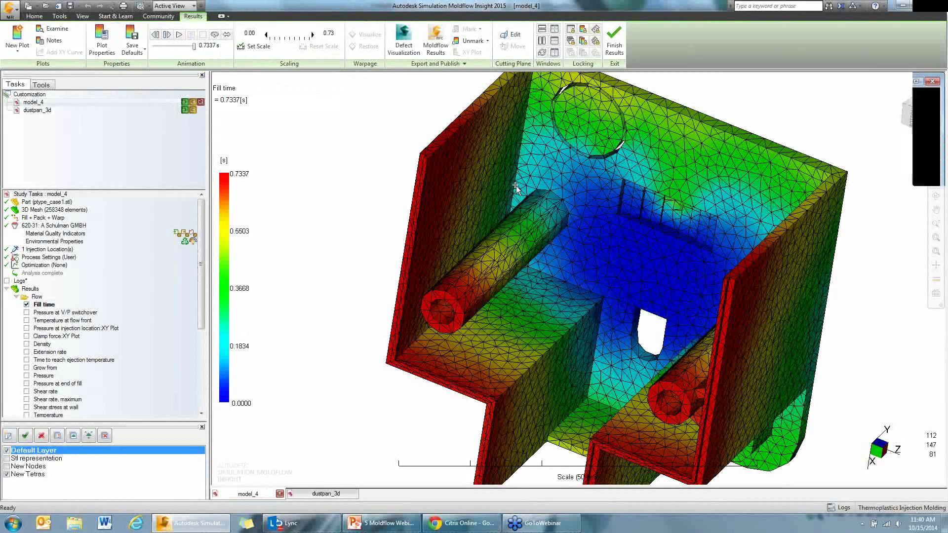
Hide and redisplay the Fill time result and replay its animation to check the saved display settings
{"action": "mouse_move", "coordinate": [549, 285]}
{"action": "middle_mouse_down"}
{"action": "mouse_move", "coordinate": [538, 280]}
{"action": "mouse_move", "coordinate": [588, 308]}
{"action": "middle_mouse_up"}
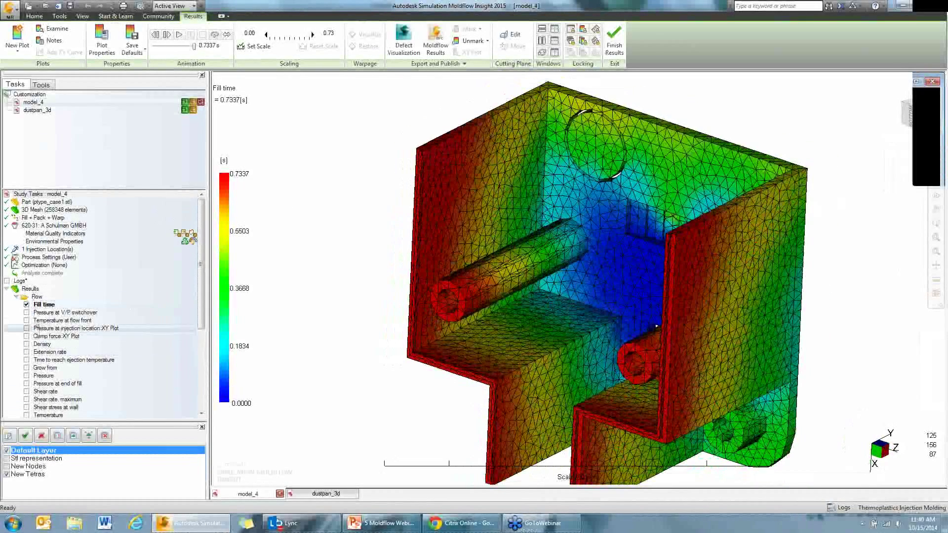
{"action": "left_click", "coordinate": [26, 304]}
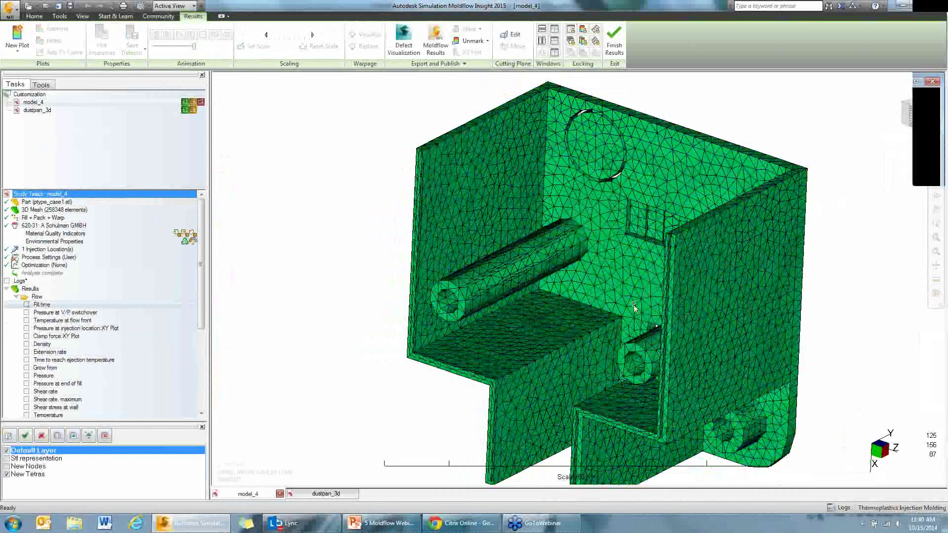
{"action": "left_click", "coordinate": [27, 305]}
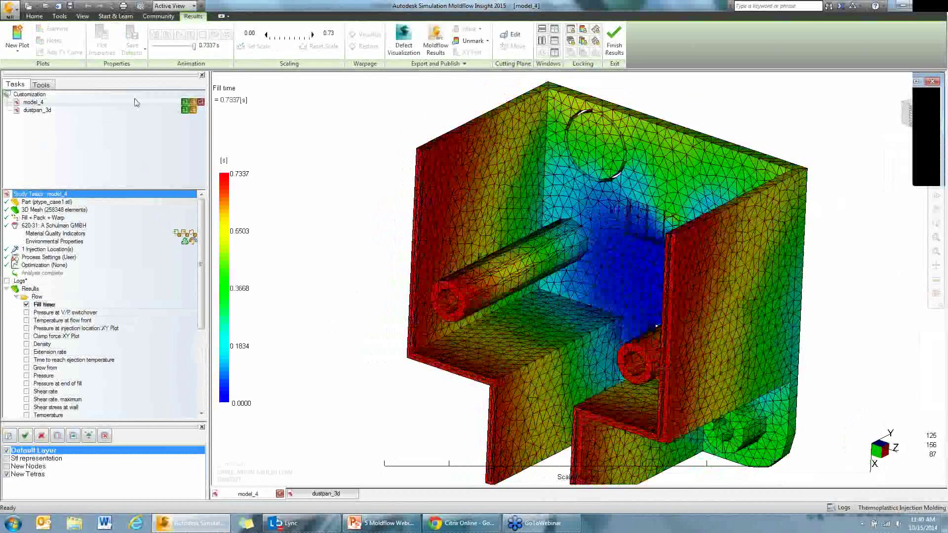
{"action": "left_click", "coordinate": [179, 34]}
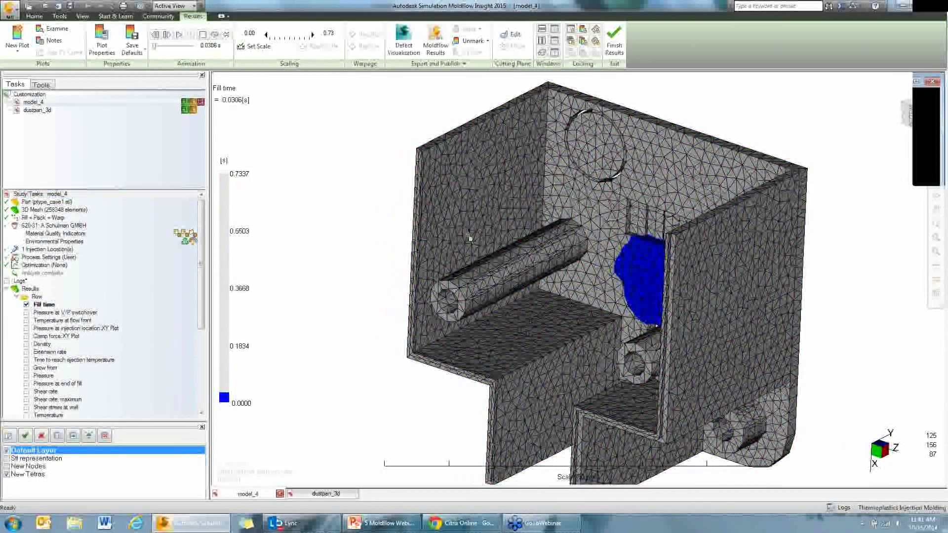
Review the available results, plot types, methods and scaling options for creating a new plot, and close the dialog without creating one
{"action": "left_click_drag", "start_coordinate": [445, 266], "coordinate": [465, 326]}
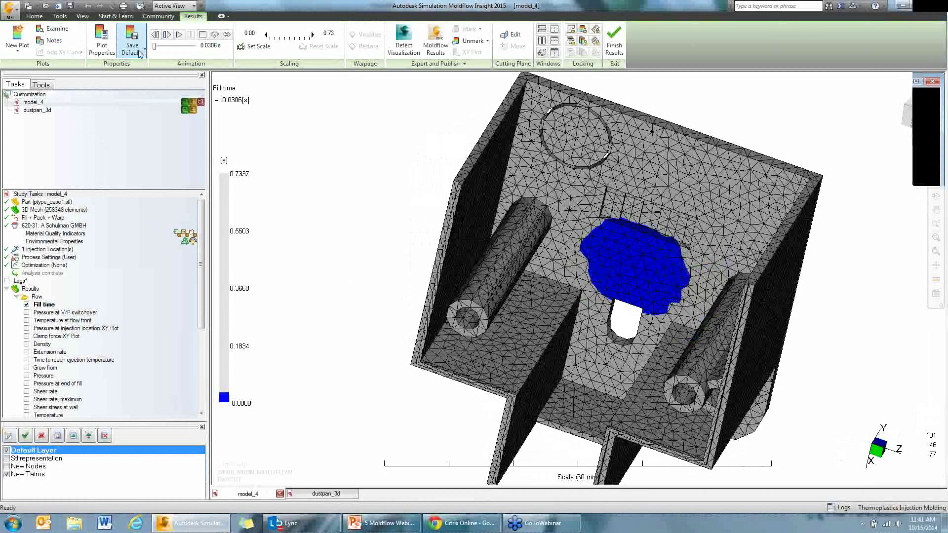
{"action": "left_click", "coordinate": [22, 54]}
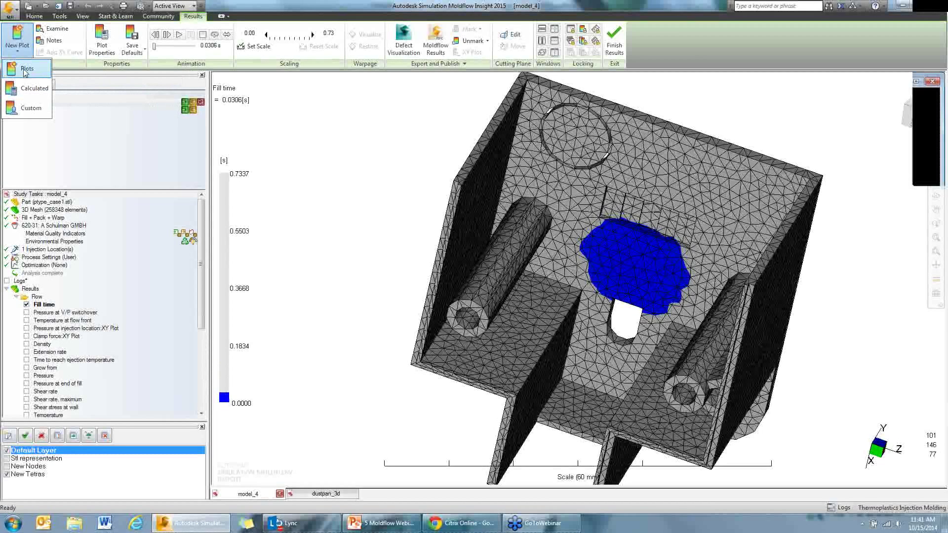
{"action": "left_click", "coordinate": [25, 53]}
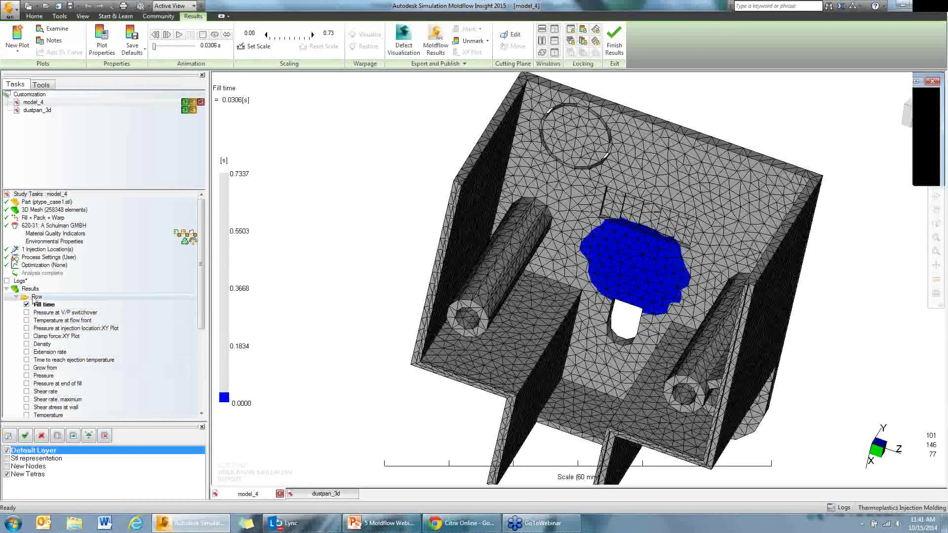
{"action": "right_click", "coordinate": [25, 289]}
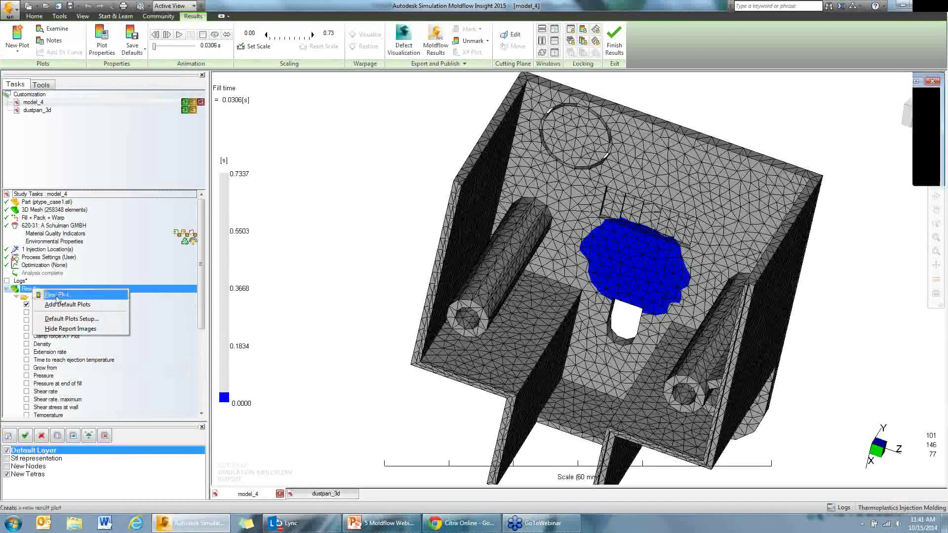
{"action": "left_click", "coordinate": [56, 295]}
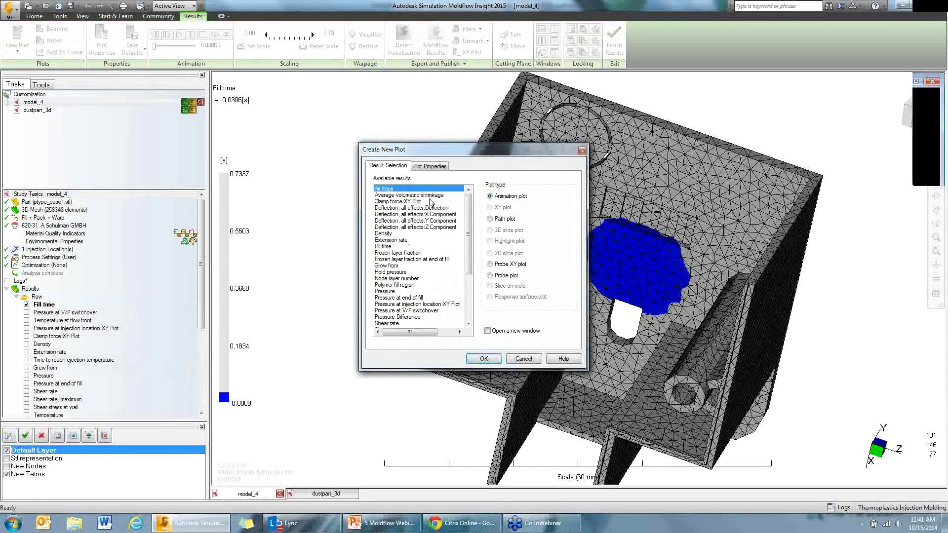
{"action": "left_click_drag", "start_coordinate": [469, 235], "coordinate": [471, 299]}
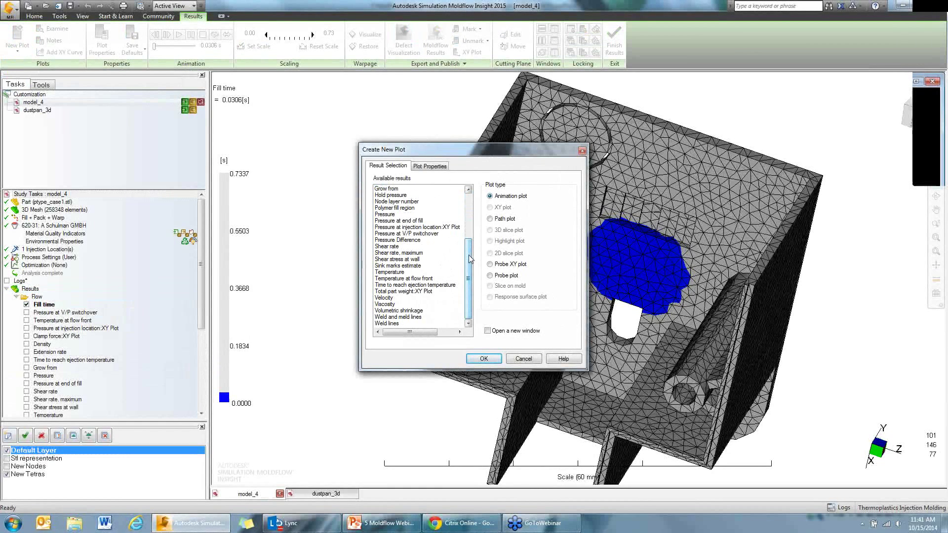
{"action": "scroll", "coordinate": [471, 259], "scroll_direction": "up", "scroll_amount": 4}
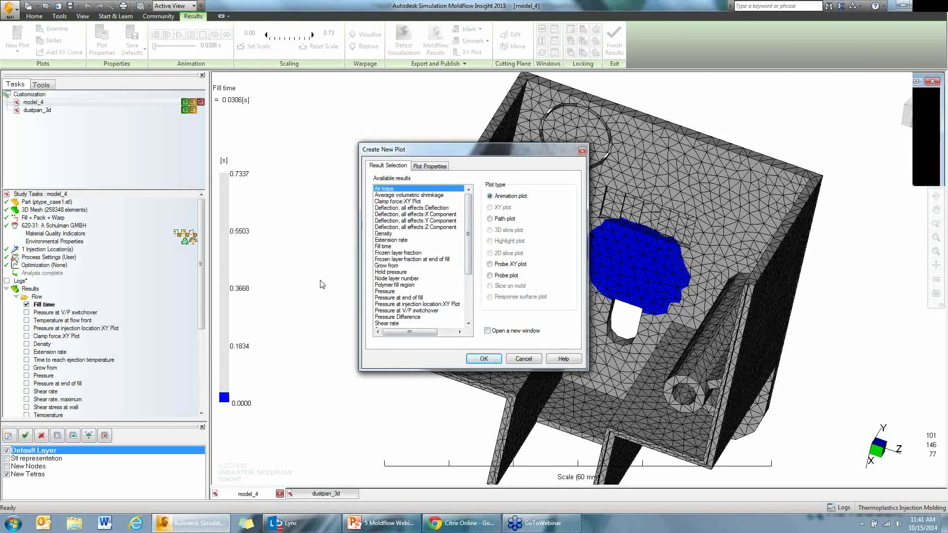
{"action": "left_click_drag", "start_coordinate": [468, 235], "coordinate": [472, 271]}
{"action": "scroll", "coordinate": [472, 271], "scroll_direction": "up", "scroll_amount": 3}
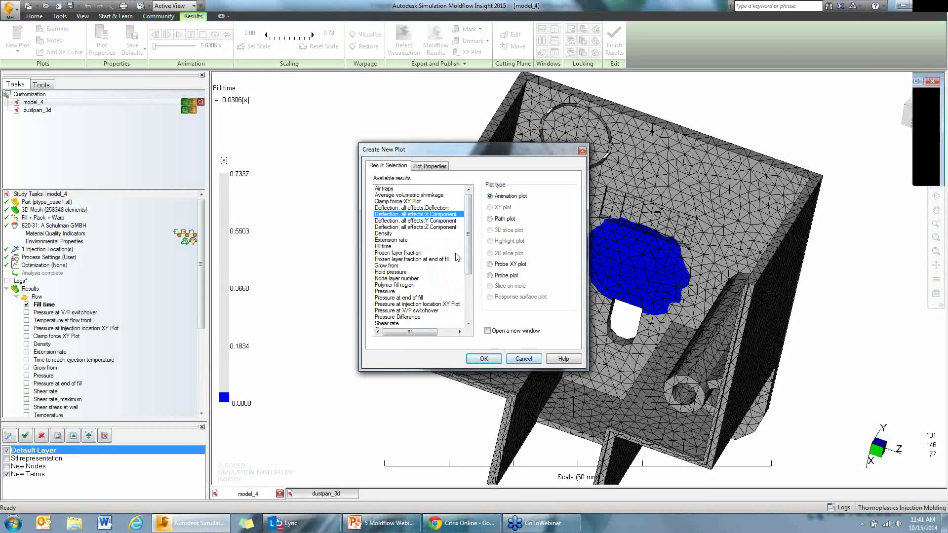
{"action": "left_click", "coordinate": [429, 166]}
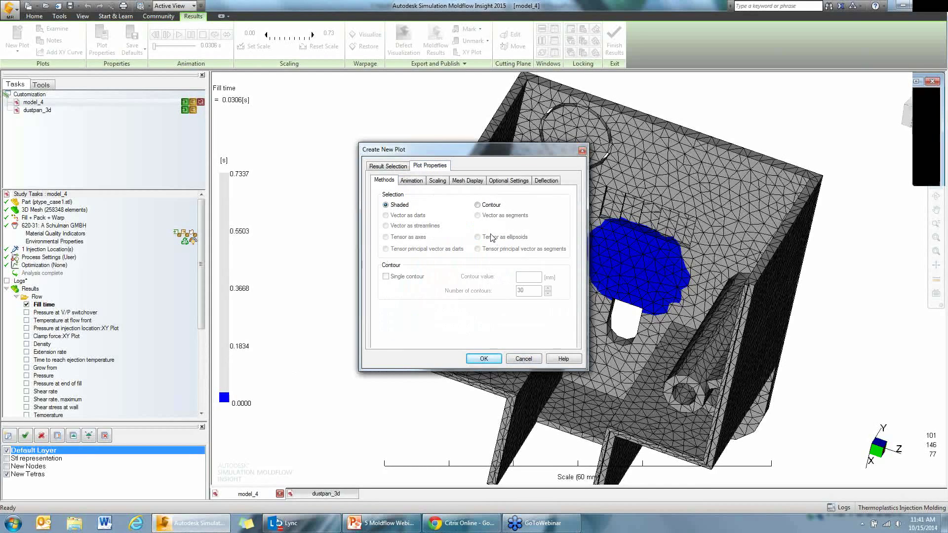
{"action": "left_click", "coordinate": [437, 180]}
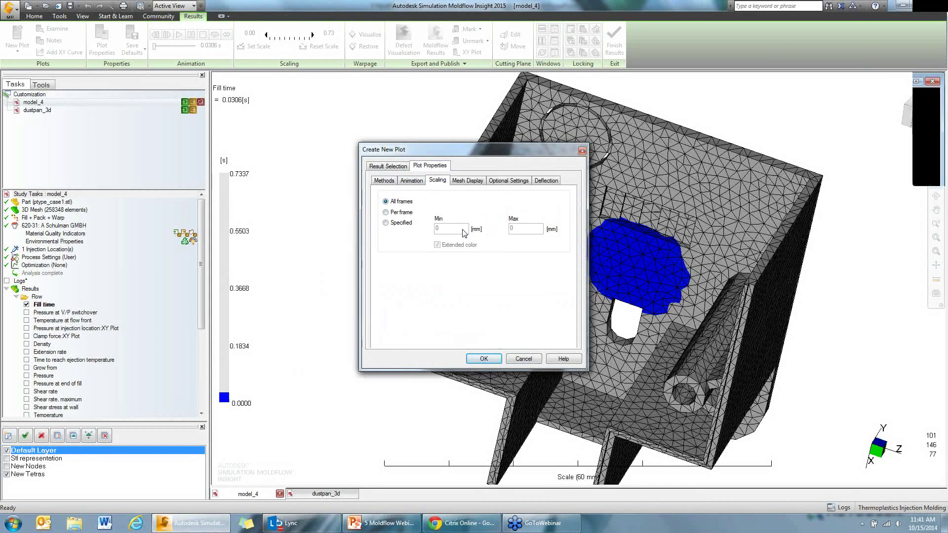
{"action": "left_click", "coordinate": [514, 359]}
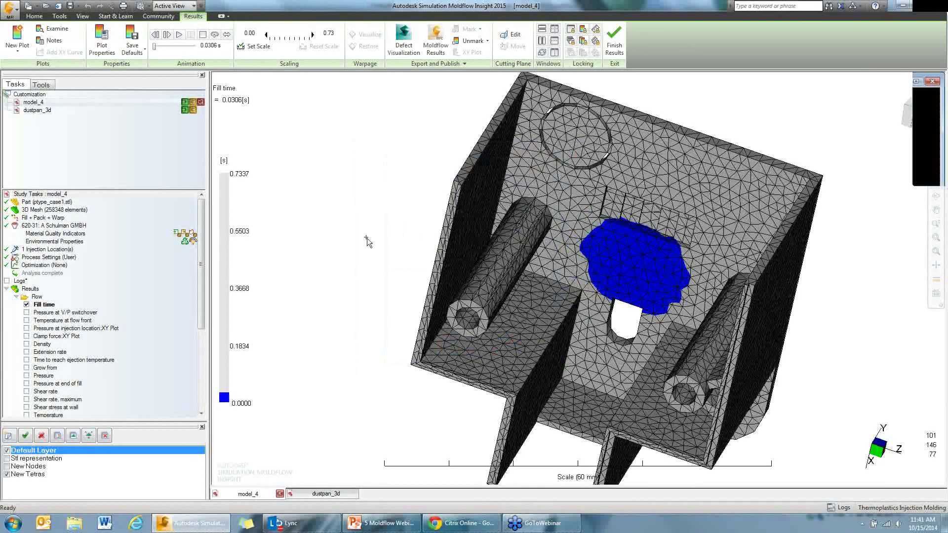
Start a new calculated plot named "Differences in Pressure" and leave the data A function at (None)
{"action": "left_click", "coordinate": [23, 52]}
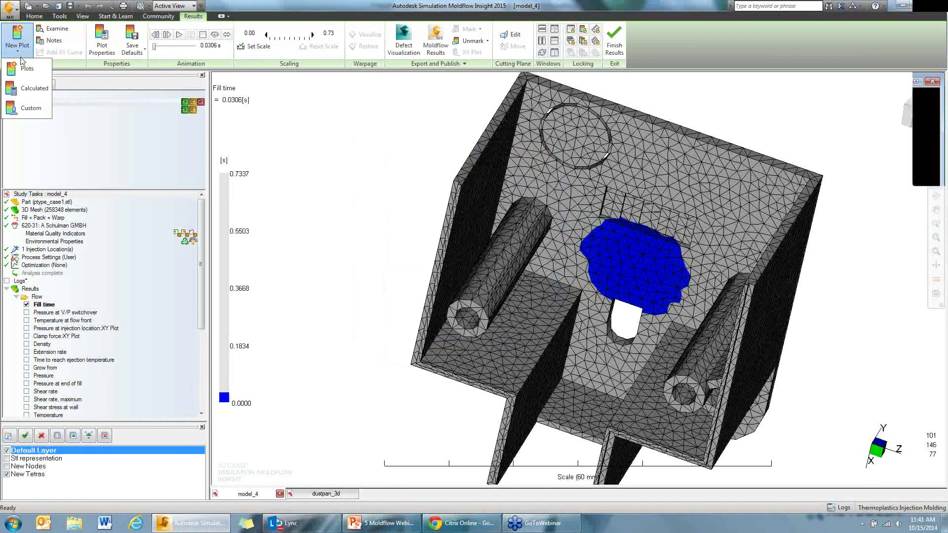
{"action": "left_click", "coordinate": [35, 90]}
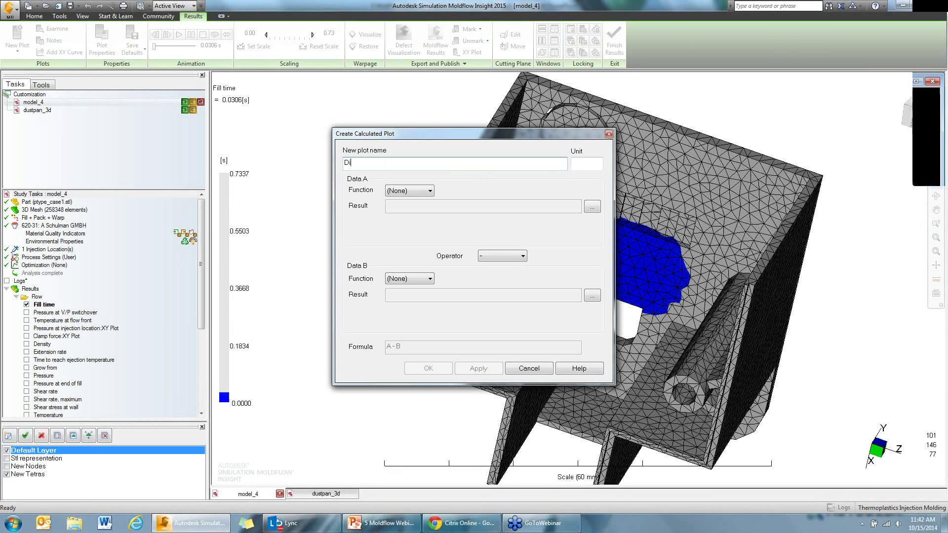
{"action": "type", "text": "fu"}
{"action": "left_click", "coordinate": [431, 192]}
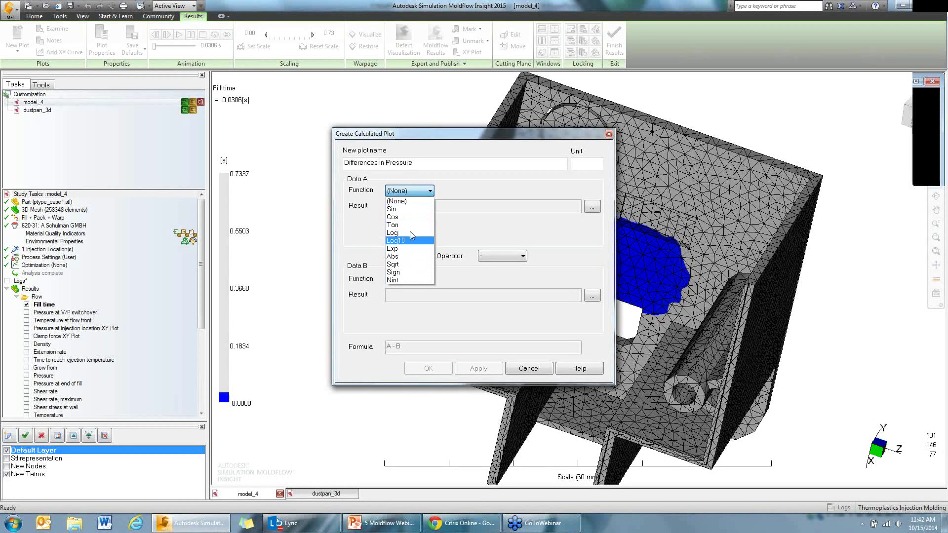
{"action": "left_click", "coordinate": [447, 196]}
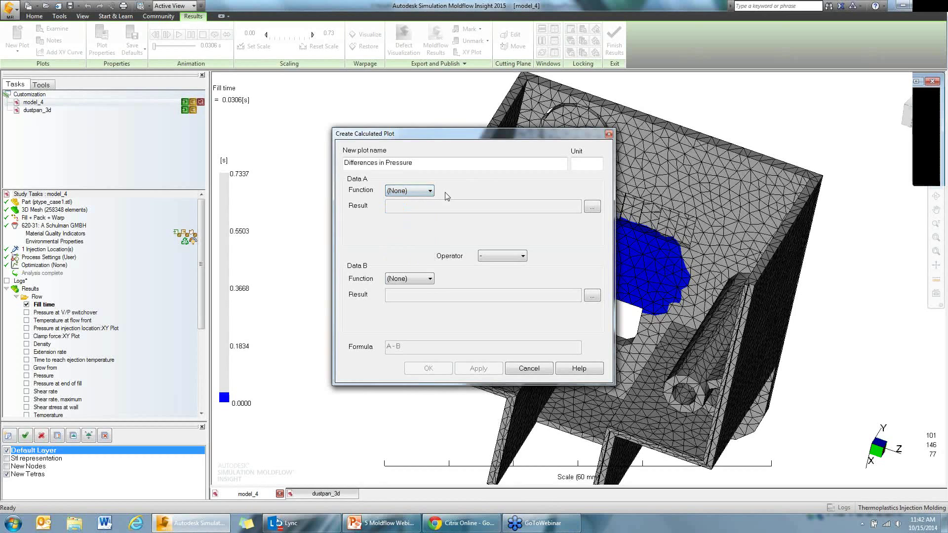
Use the Pressure result at time 0.4461 s as data A of the calculated plot
{"action": "left_click", "coordinate": [590, 206]}
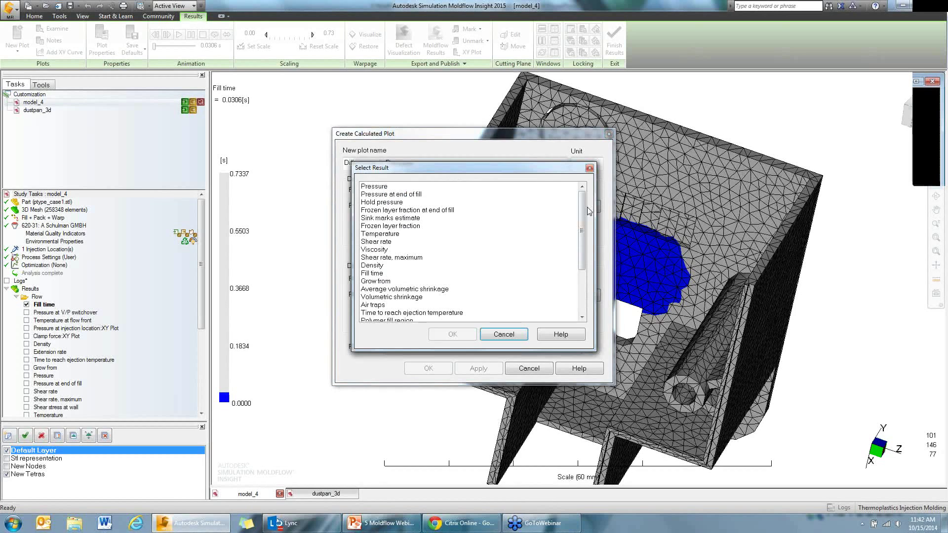
{"action": "left_click", "coordinate": [412, 188]}
{"action": "left_click", "coordinate": [452, 334]}
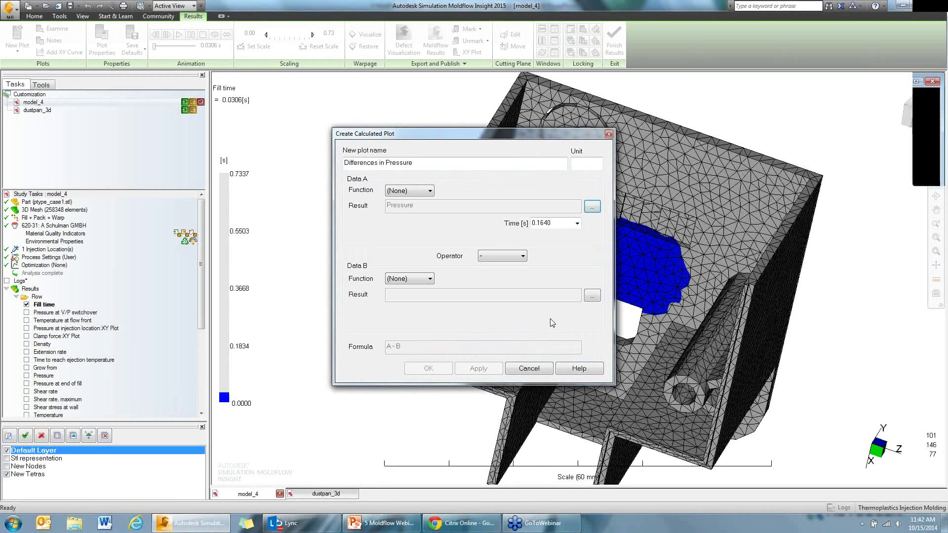
{"action": "left_click", "coordinate": [577, 224]}
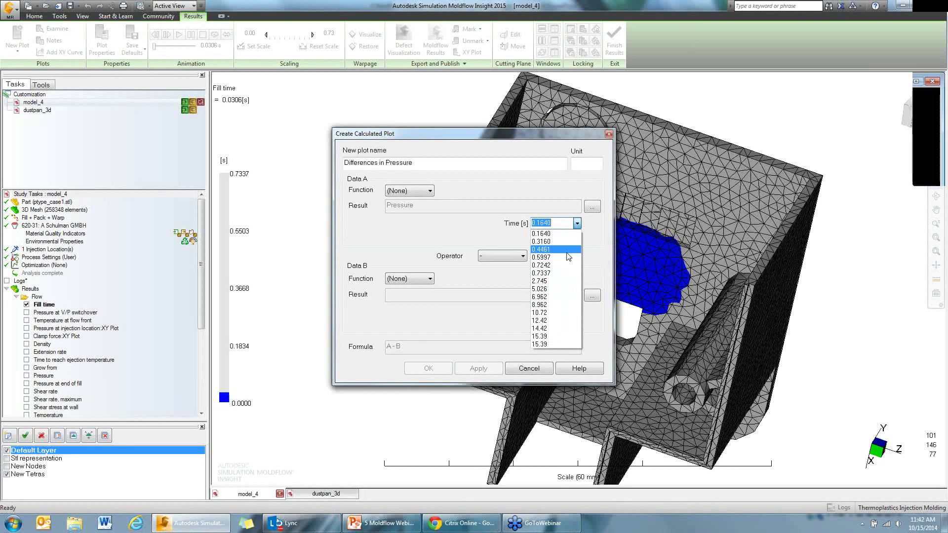
{"action": "left_click", "coordinate": [548, 250]}
Review the available operators and select subtraction (-) for combining data A and data B
{"action": "left_click", "coordinate": [523, 256]}
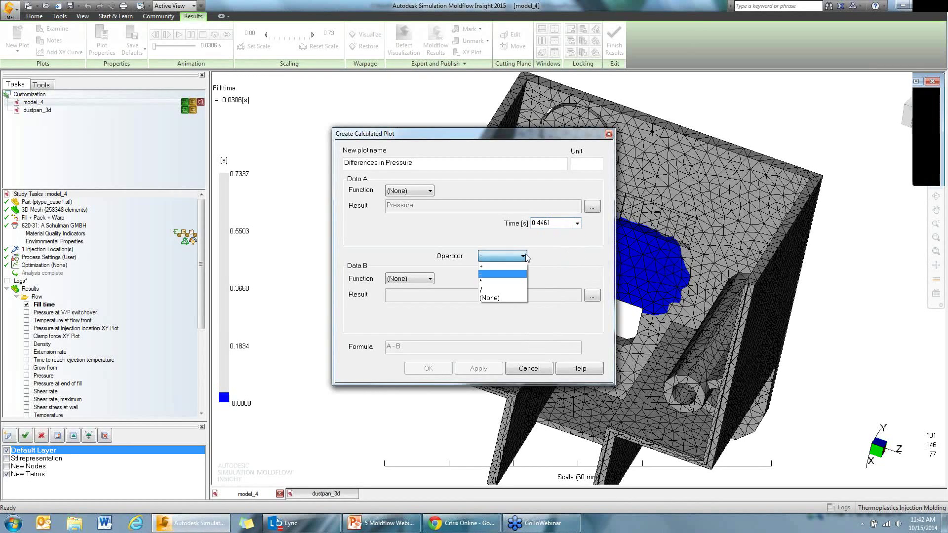
{"action": "left_click", "coordinate": [452, 257]}
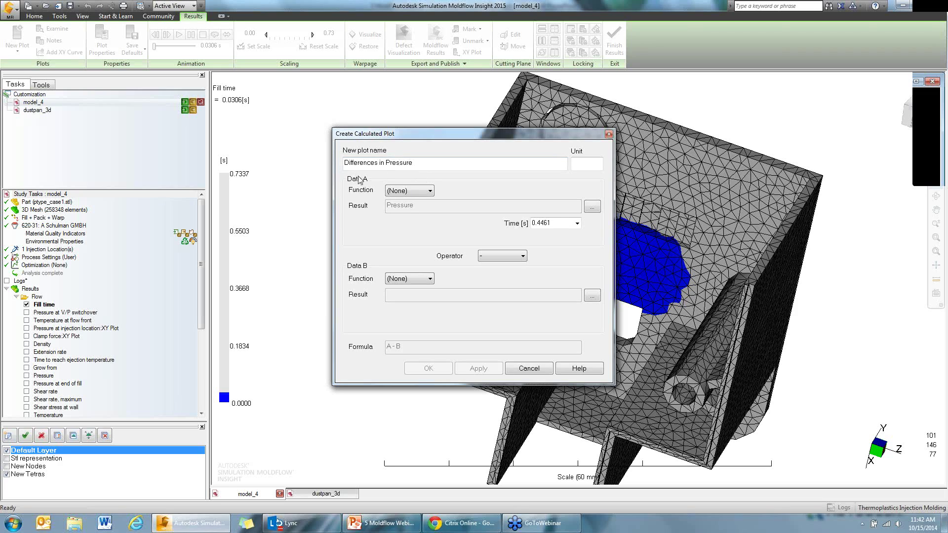
{"action": "left_click", "coordinate": [496, 261]}
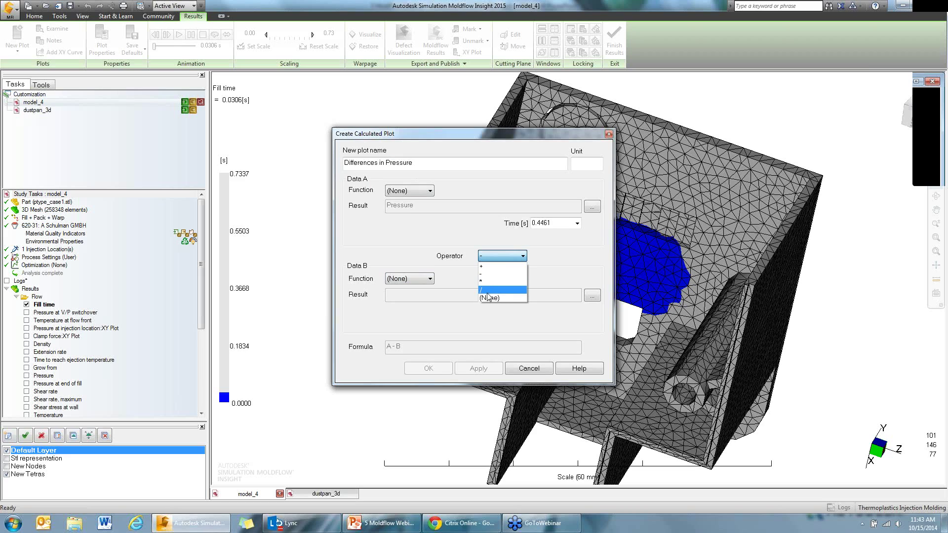
{"action": "left_click", "coordinate": [497, 273]}
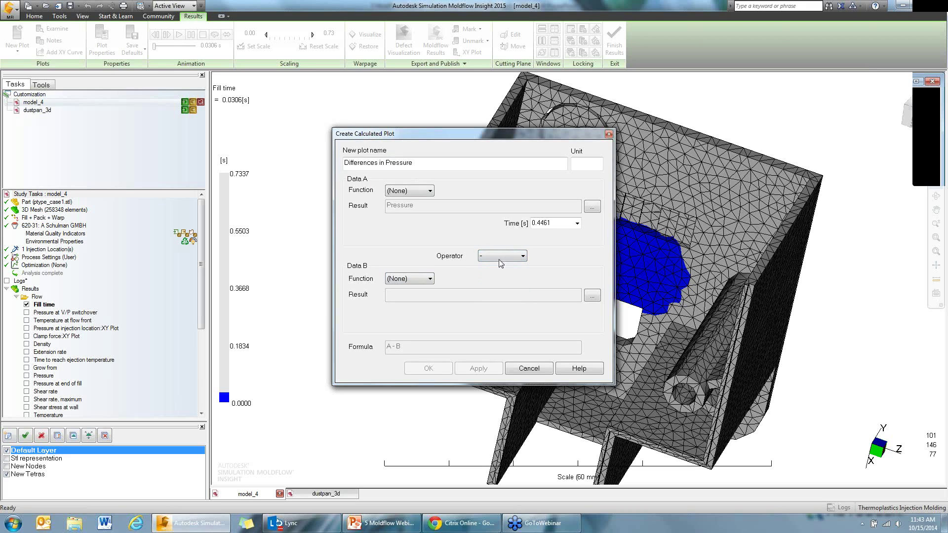
Use Pressure at V/P switchover with function (None) as data B, and create the calculated plot
{"action": "left_click", "coordinate": [423, 279]}
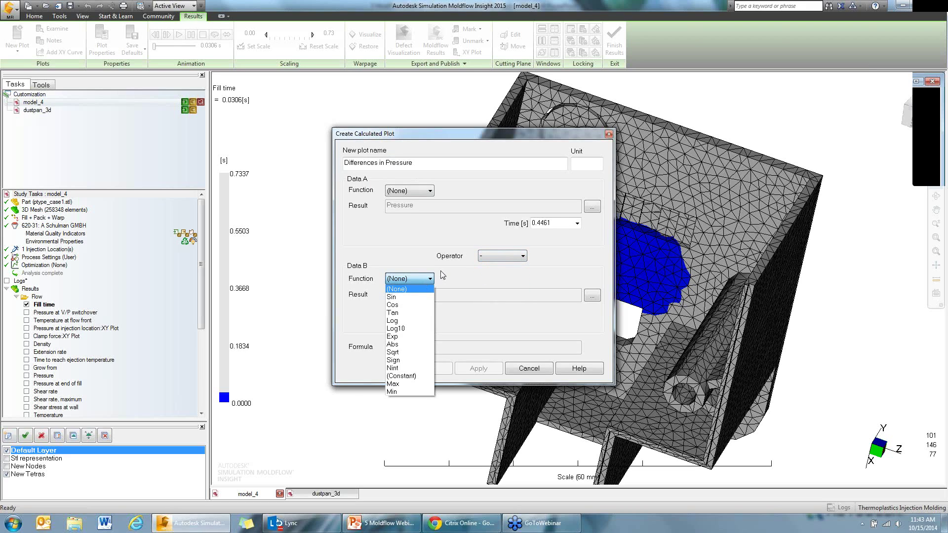
{"action": "left_click", "coordinate": [449, 276]}
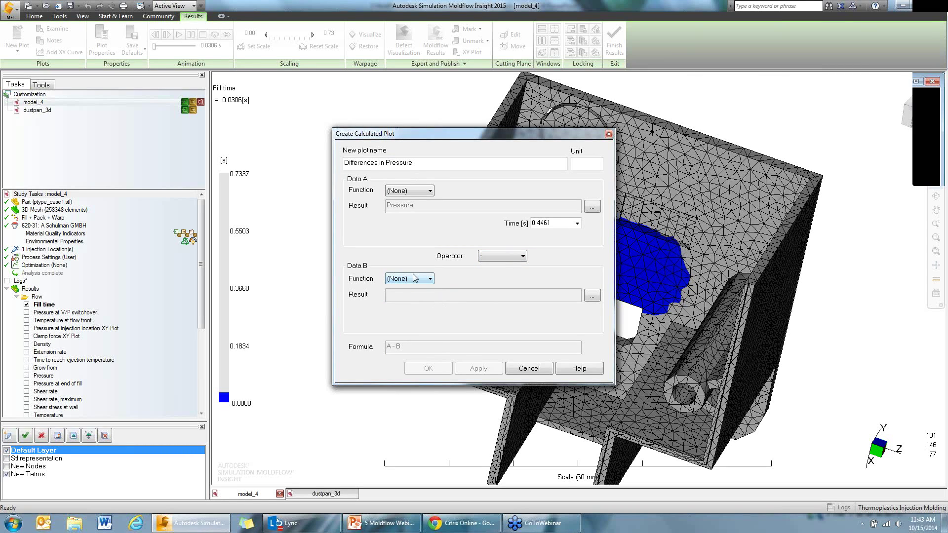
{"action": "left_click", "coordinate": [593, 295]}
{"action": "left_click", "coordinate": [405, 290]}
{"action": "scroll", "coordinate": [412, 291], "scroll_direction": "down", "scroll_amount": 3}
{"action": "left_click", "coordinate": [410, 266]}
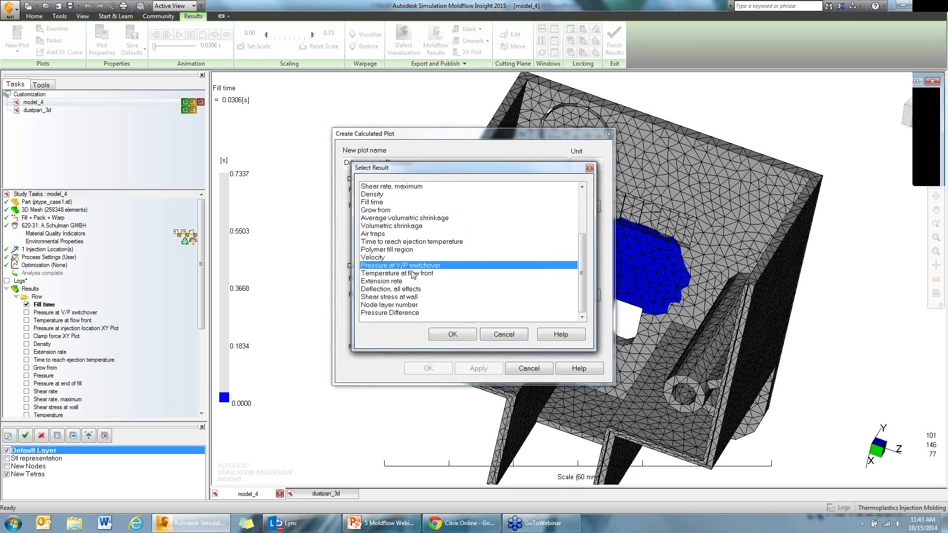
{"action": "left_click", "coordinate": [453, 335]}
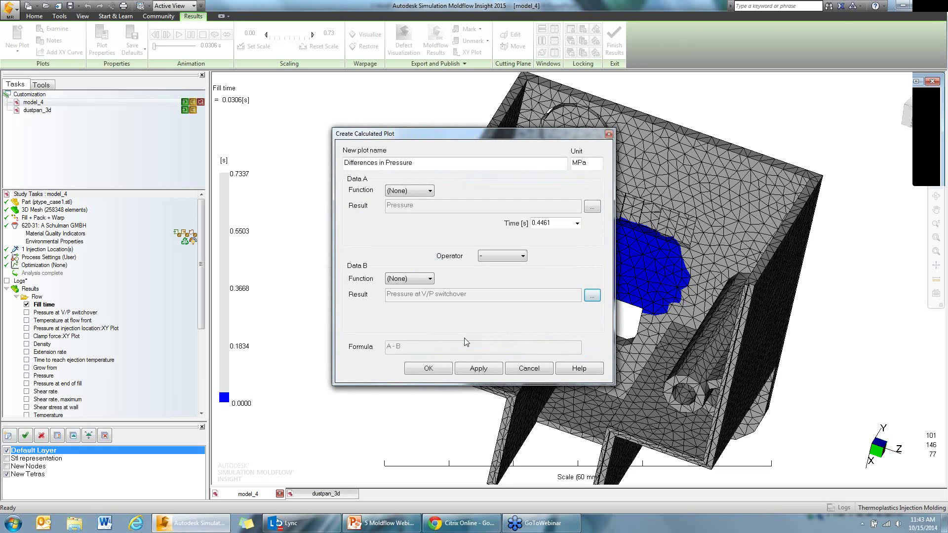
{"action": "left_click", "coordinate": [428, 369]}
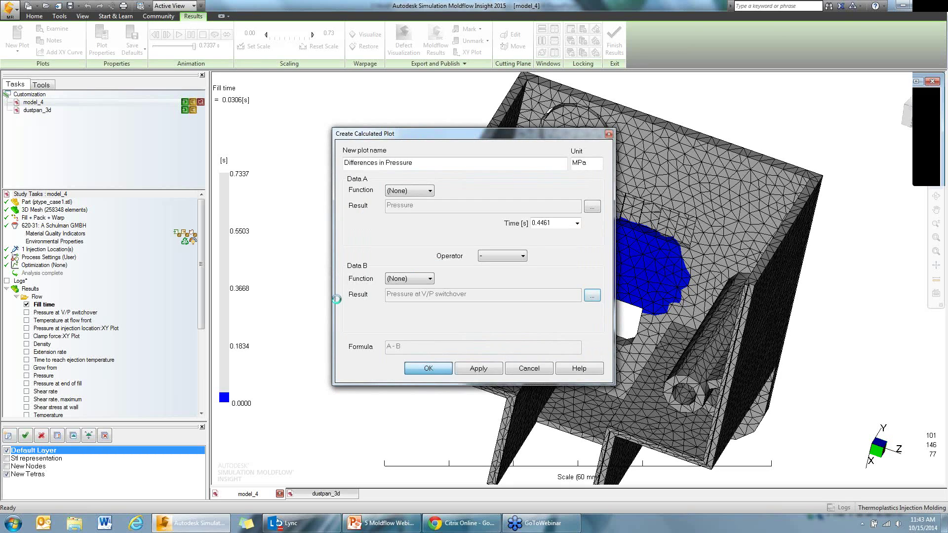
Display the Pressure result in place of the calculated pressure difference plot, and split the model display into four views
{"action": "mouse_move", "coordinate": [609, 310]}
{"action": "middle_mouse_down"}
{"action": "mouse_move", "coordinate": [647, 256]}
{"action": "mouse_move", "coordinate": [629, 301]}
{"action": "middle_mouse_up"}
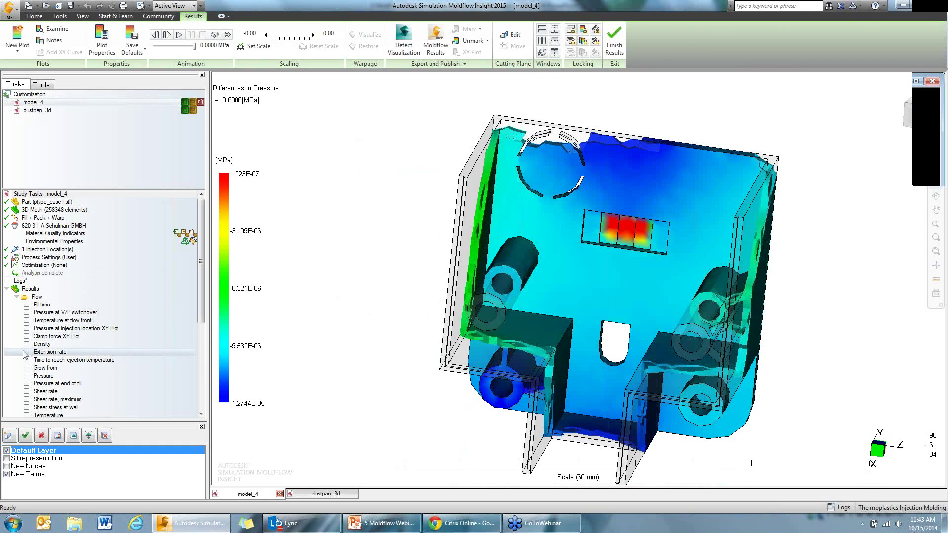
{"action": "left_click_drag", "start_coordinate": [202, 305], "coordinate": [200, 386]}
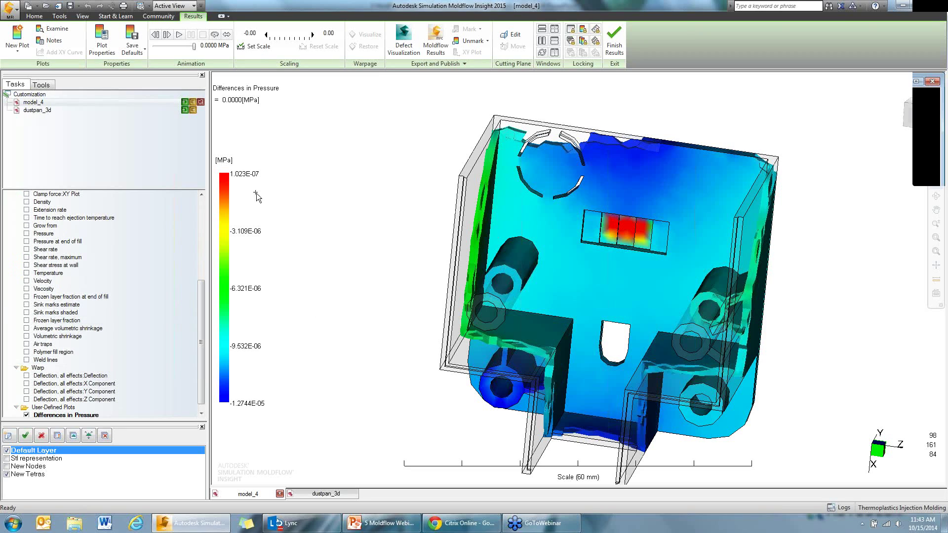
{"action": "left_click", "coordinate": [28, 233]}
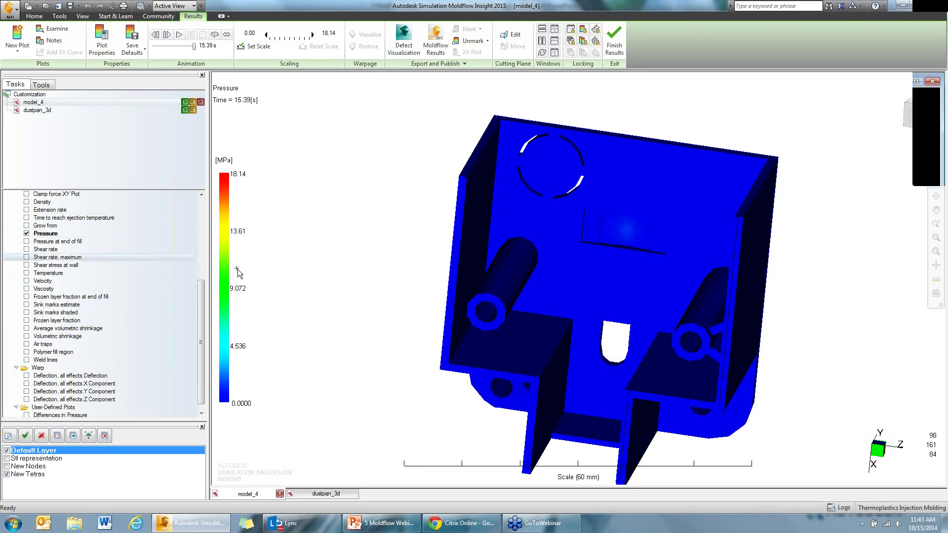
{"action": "left_click", "coordinate": [554, 31]}
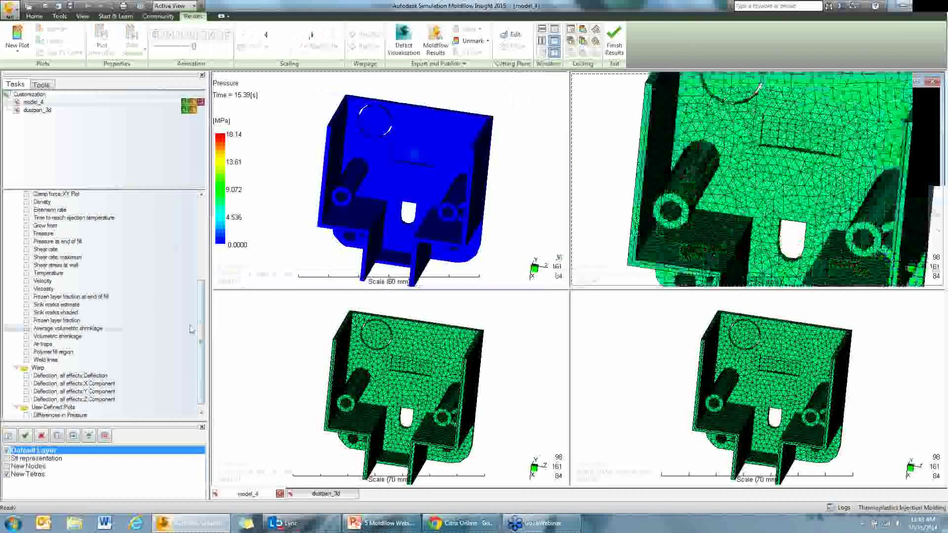
Display Pressure at V/P switchover in the second view, and enlarge the upper row of views
{"action": "scroll", "coordinate": [49, 270], "scroll_direction": "up", "scroll_amount": 3}
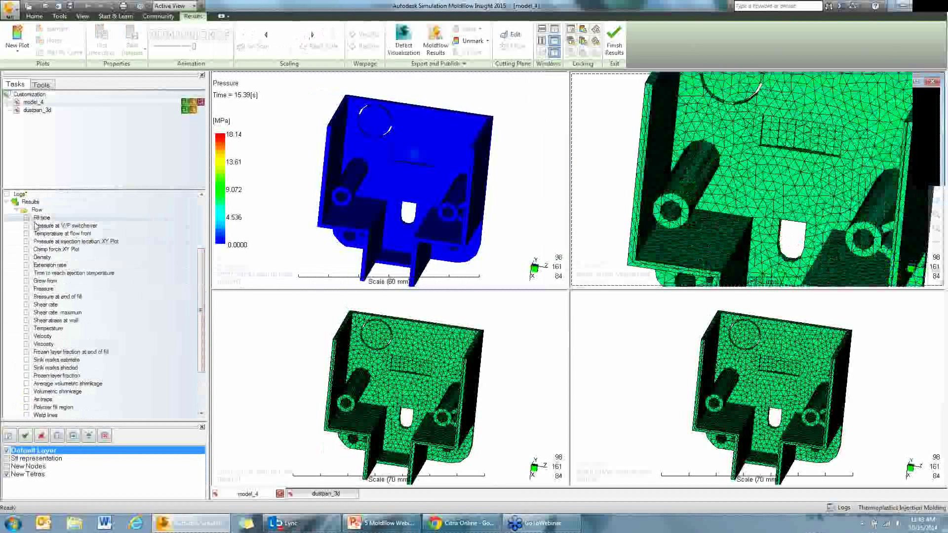
{"action": "left_click", "coordinate": [26, 226]}
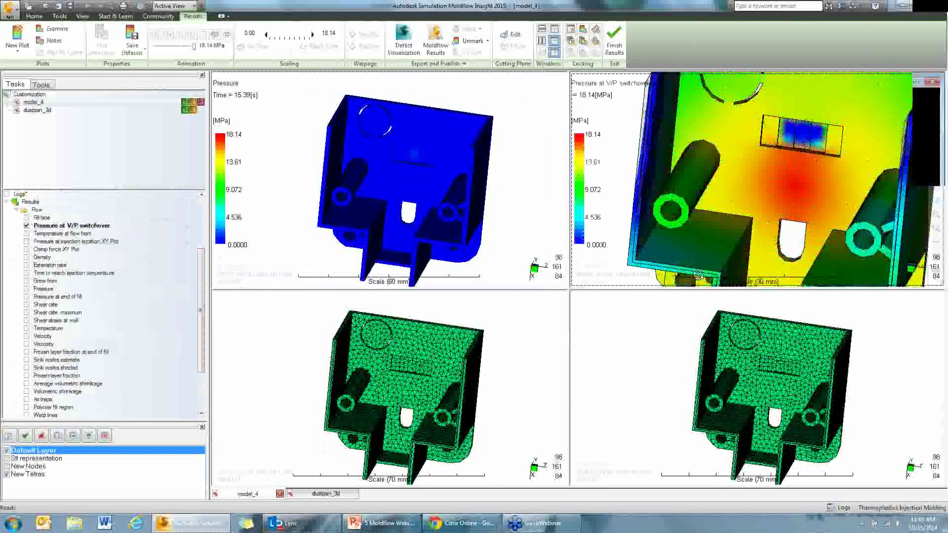
{"action": "left_click_drag", "start_coordinate": [689, 307], "coordinate": [689, 308]}
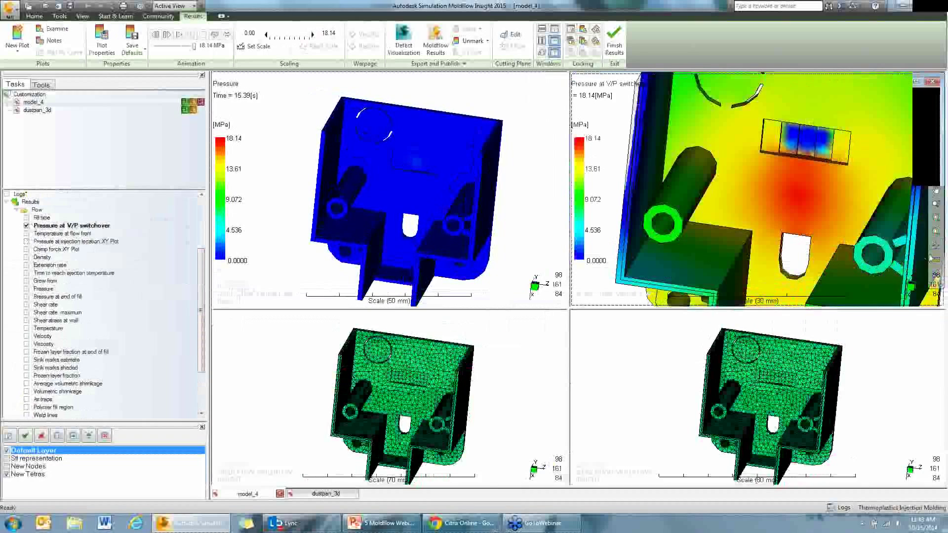
{"action": "scroll", "coordinate": [509, 378], "scroll_direction": "up", "scroll_amount": 3}
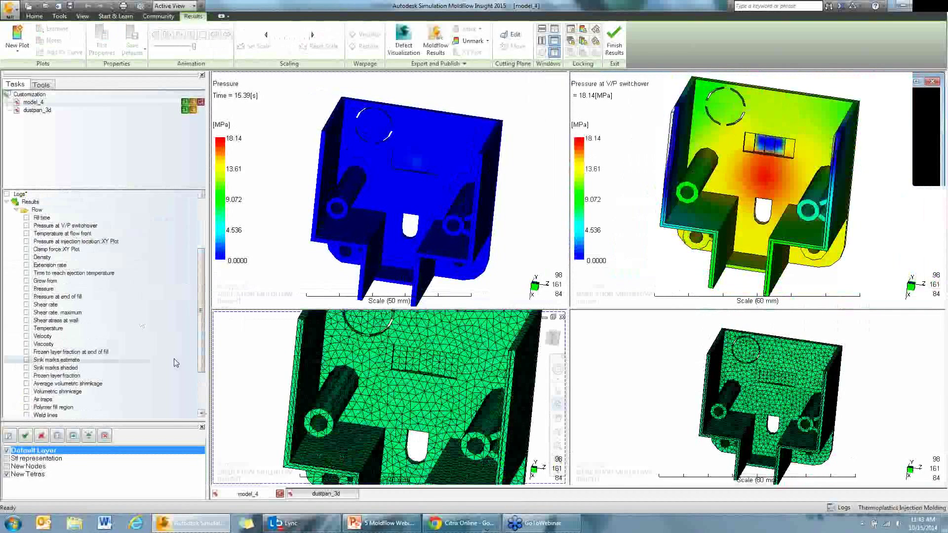
Display Differences in Pressure in the third view and rotate the model to examine the result from several directions
{"action": "left_click_drag", "start_coordinate": [202, 312], "coordinate": [202, 348]}
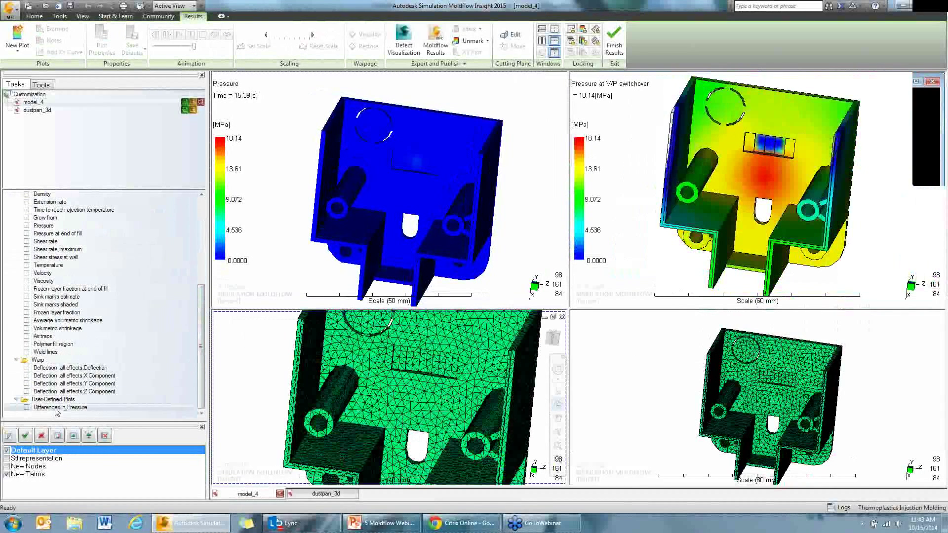
{"action": "left_click", "coordinate": [26, 408]}
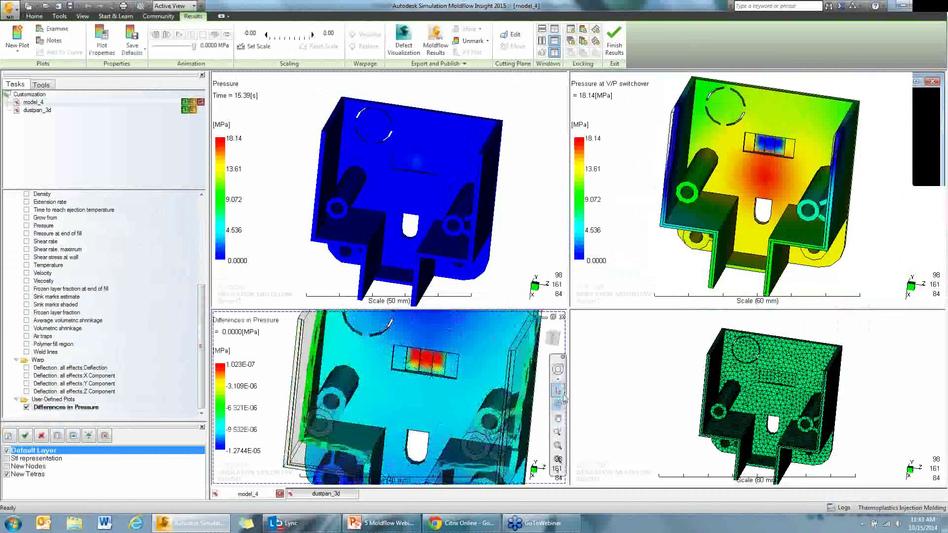
{"action": "left_click_drag", "start_coordinate": [455, 418], "coordinate": [543, 341]}
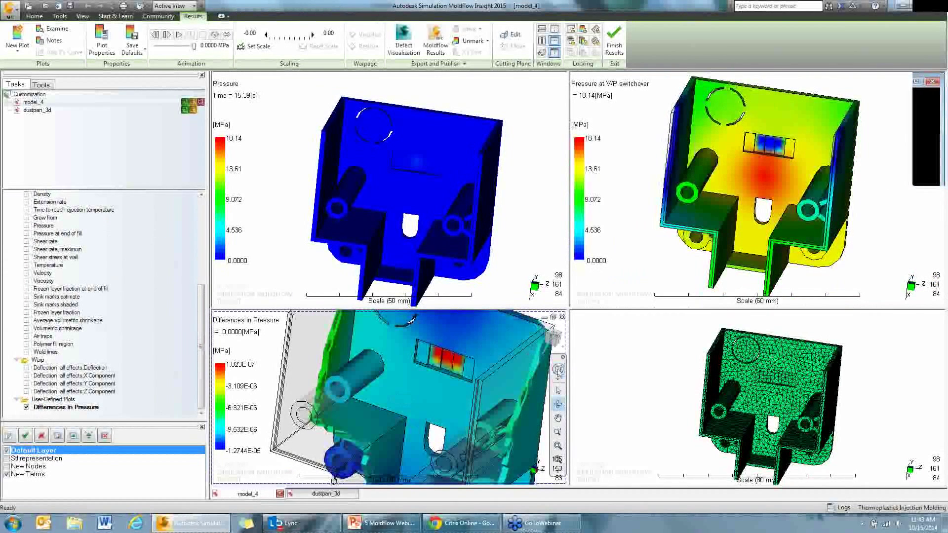
{"action": "left_click_drag", "start_coordinate": [527, 399], "coordinate": [548, 444]}
{"action": "left_click", "coordinate": [558, 446]}
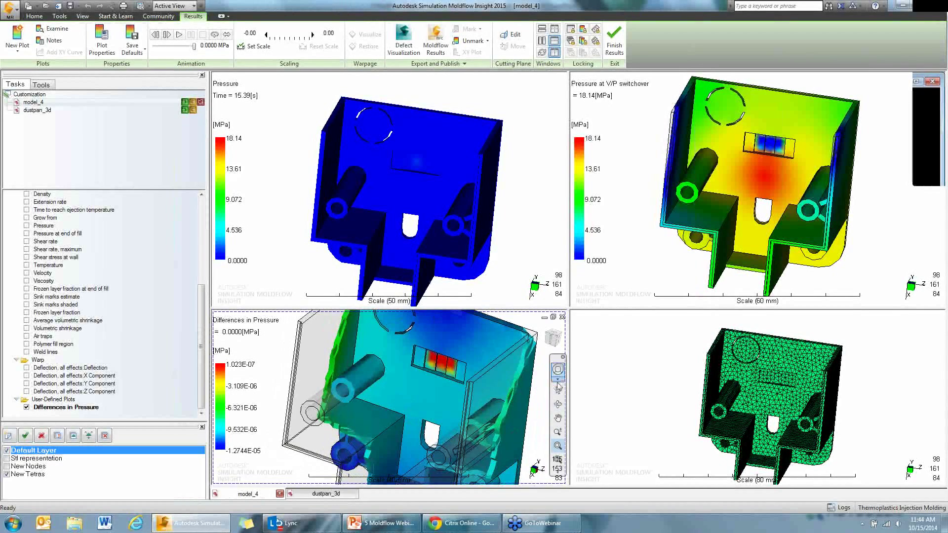
{"action": "mouse_move", "coordinate": [461, 434]}
{"action": "middle_mouse_down"}
{"action": "mouse_move", "coordinate": [406, 383]}
{"action": "mouse_move", "coordinate": [477, 428]}
{"action": "middle_mouse_up"}
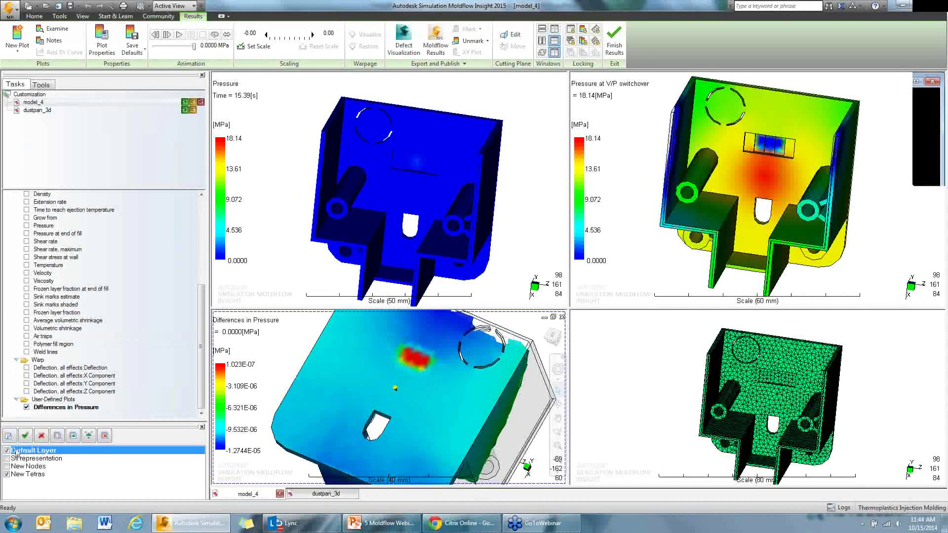
Turn off the Differences in Pressure plot, return to a single view, and turn off the Pressure result
{"action": "left_click", "coordinate": [26, 408]}
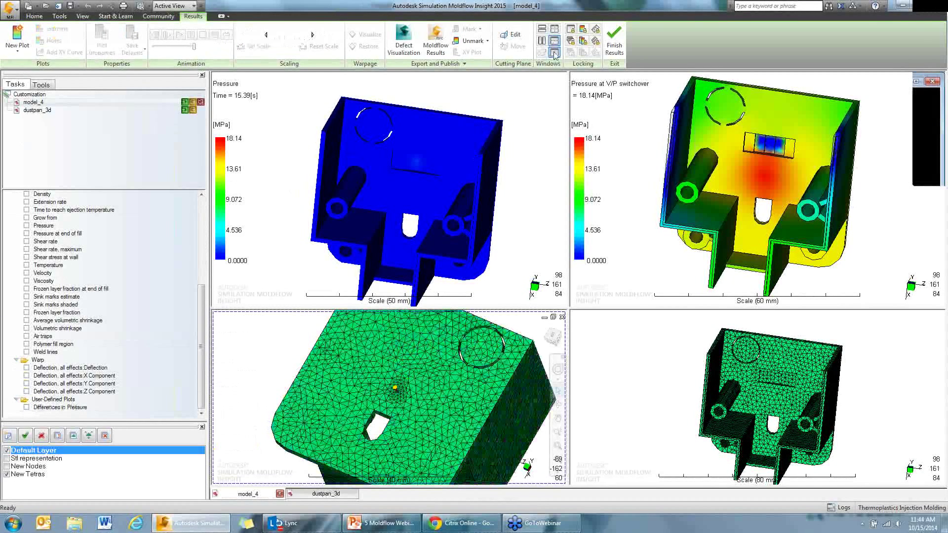
{"action": "left_click", "coordinate": [555, 53]}
{"action": "left_click", "coordinate": [554, 53]}
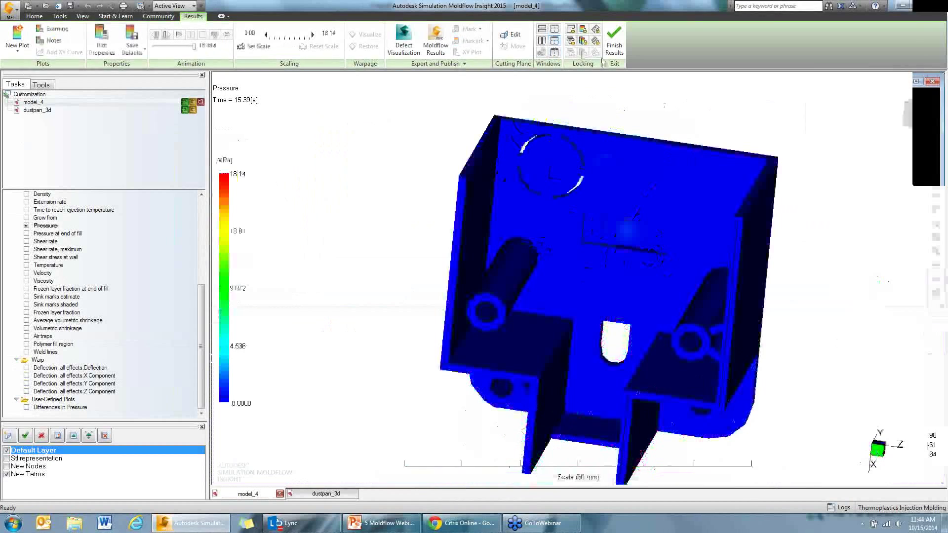
{"action": "left_click", "coordinate": [26, 225]}
{"action": "left_click_drag", "start_coordinate": [204, 294], "coordinate": [195, 238]}
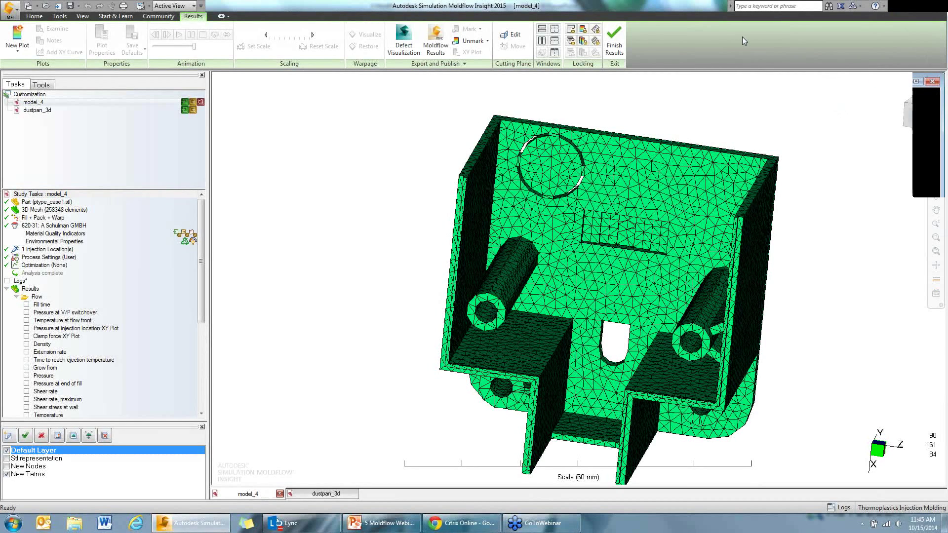
Review the ribbon's appearance, panel and docking options, and set its docking position to Right
{"action": "right_click", "coordinate": [613, 66]}
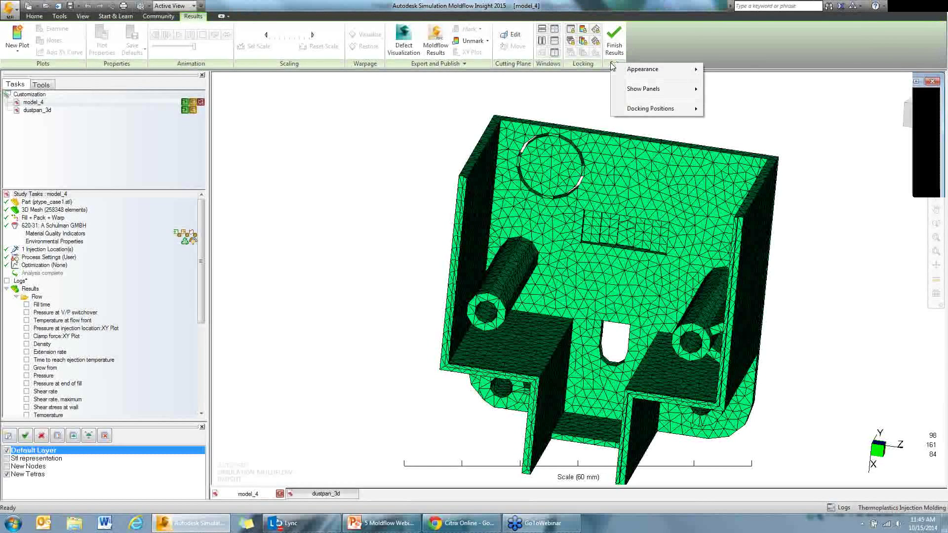
{"action": "left_click", "coordinate": [648, 51]}
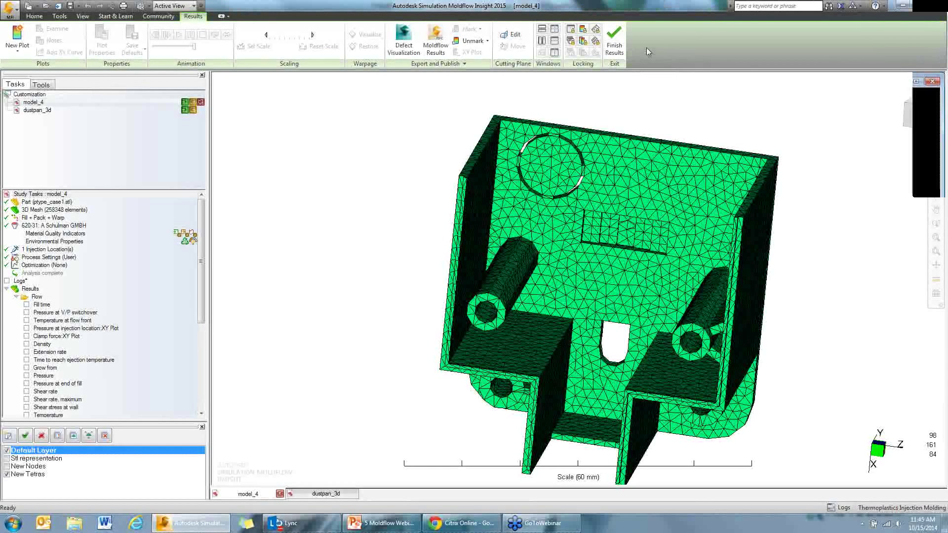
{"action": "right_click", "coordinate": [623, 66]}
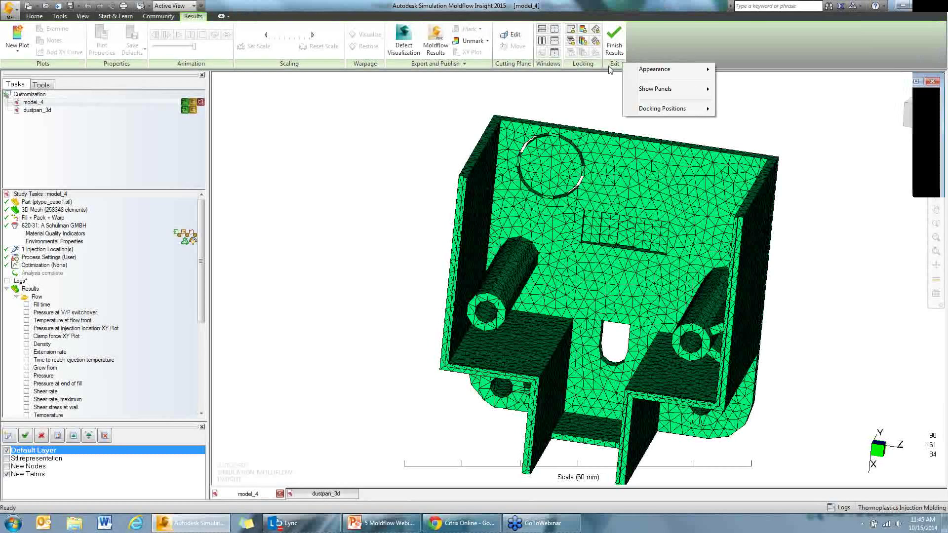
{"action": "mouse_move", "coordinate": [692, 70]}
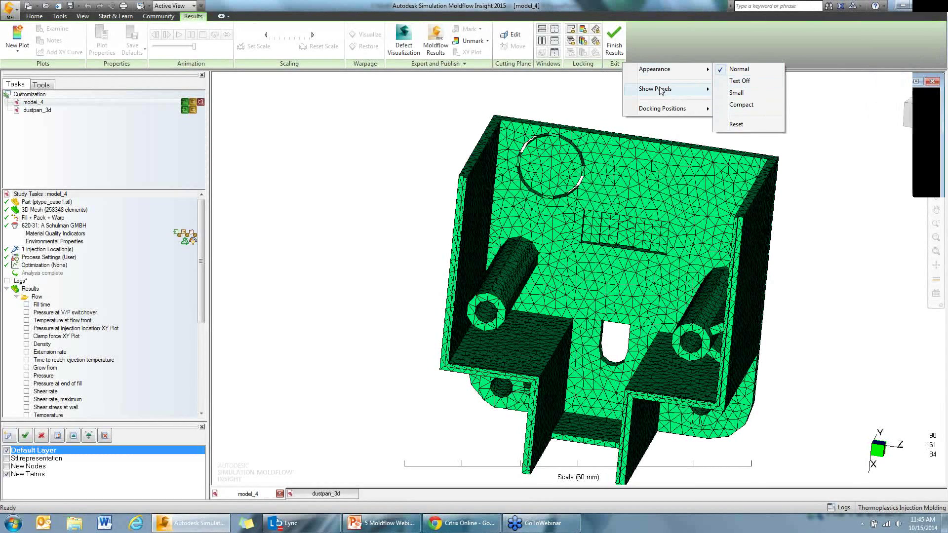
{"action": "mouse_move", "coordinate": [662, 90]}
{"action": "mouse_move", "coordinate": [642, 113]}
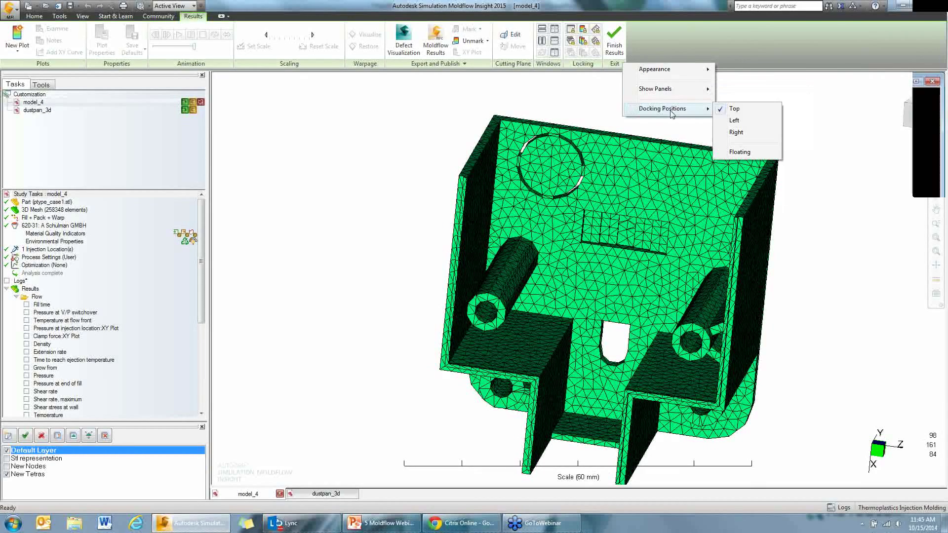
{"action": "left_click", "coordinate": [736, 132]}
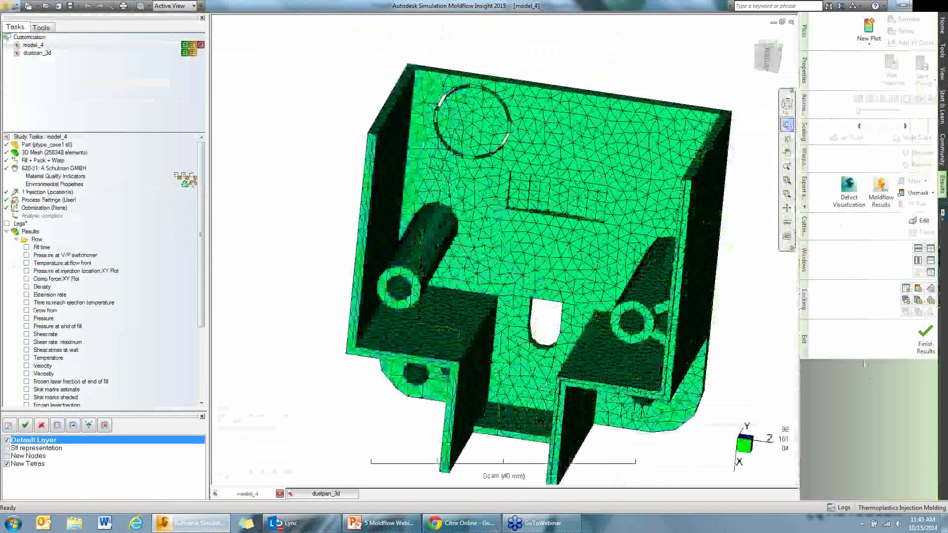
Set the ribbon's docking position to Floating, and move the floating ribbon beside the study tasks
{"action": "right_click", "coordinate": [824, 61]}
{"action": "mouse_move", "coordinate": [844, 105]}
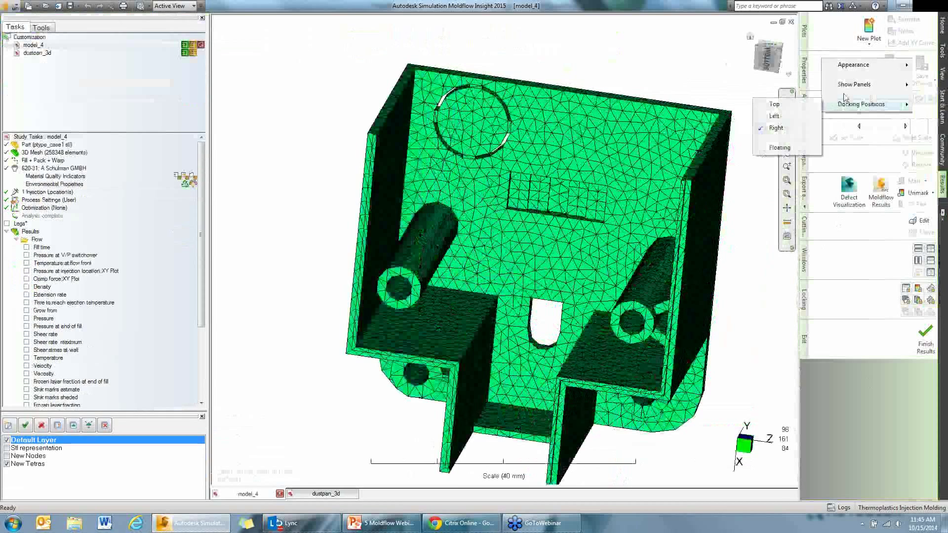
{"action": "left_click", "coordinate": [780, 148]}
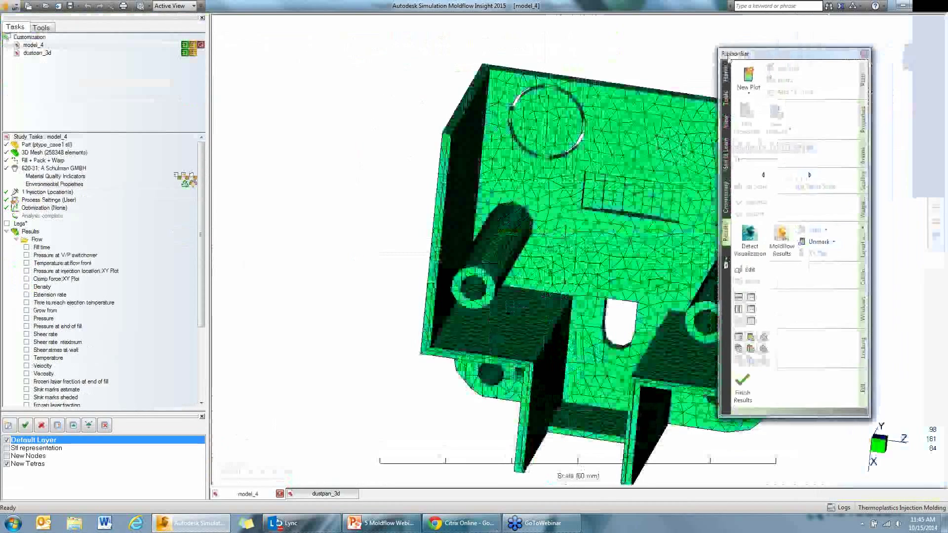
{"action": "left_click_drag", "start_coordinate": [737, 54], "coordinate": [292, 67]}
Dock the floating ribbon back at its Top position
{"action": "right_click", "coordinate": [326, 61]}
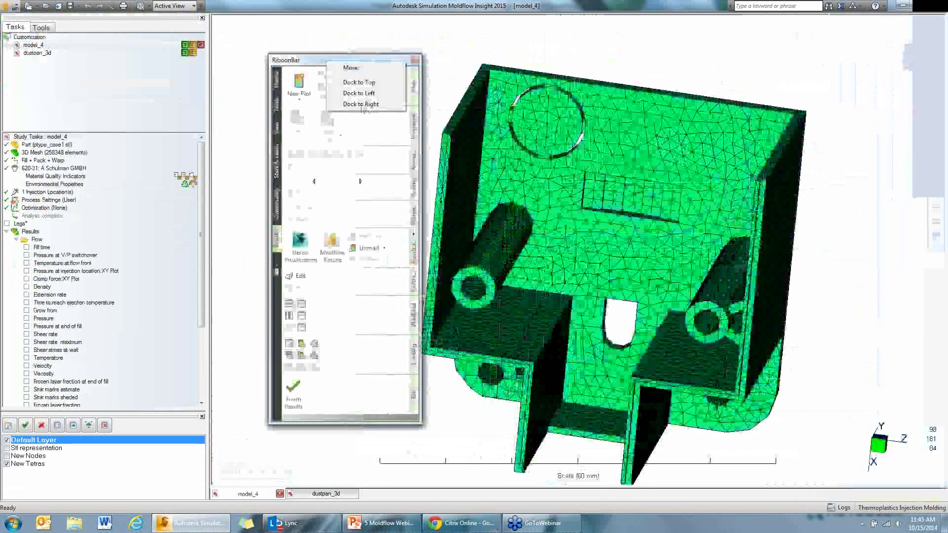
{"action": "right_click", "coordinate": [347, 179]}
{"action": "mouse_move", "coordinate": [395, 217]}
{"action": "left_click", "coordinate": [459, 222]}
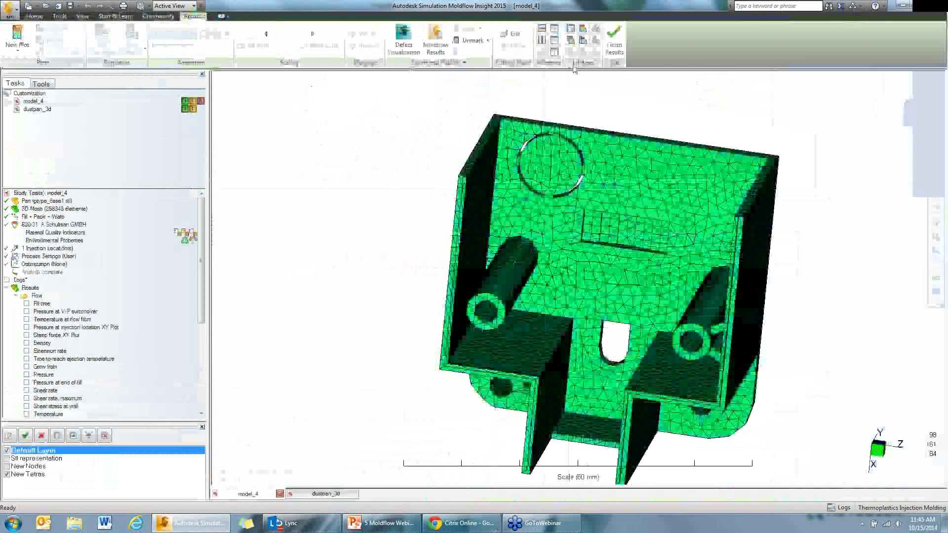
Finish working with results, and reorder the ribbon so that Start & Learn comes after Community
{"action": "right_click", "coordinate": [574, 68]}
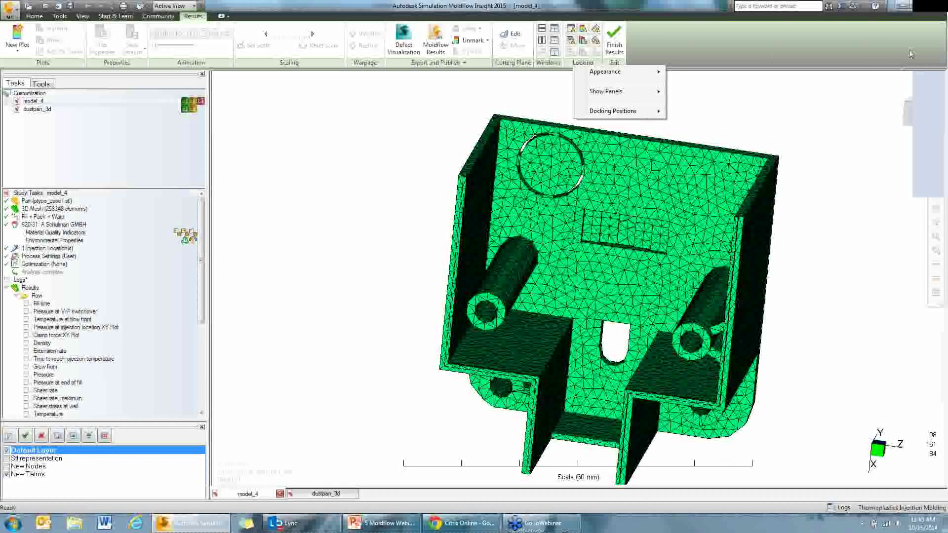
{"action": "left_click", "coordinate": [615, 42]}
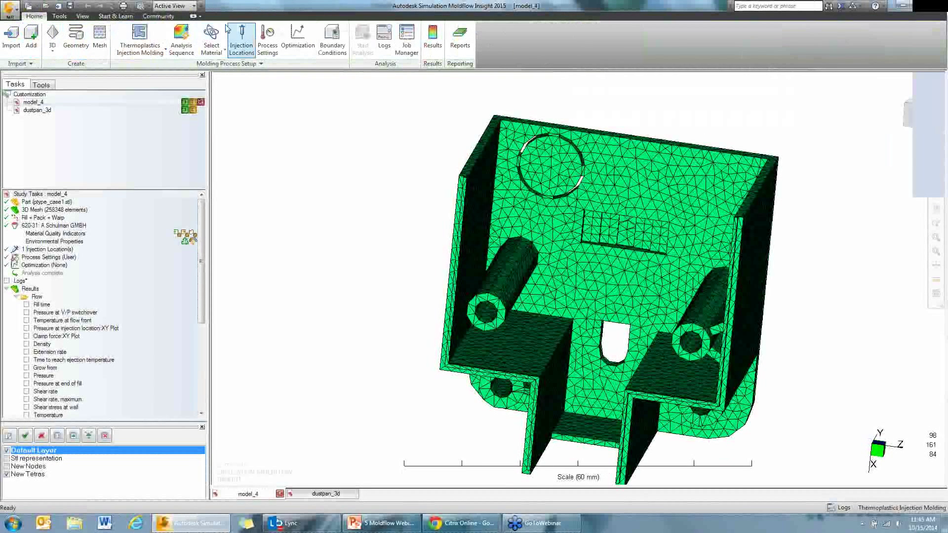
{"action": "right_click", "coordinate": [459, 69]}
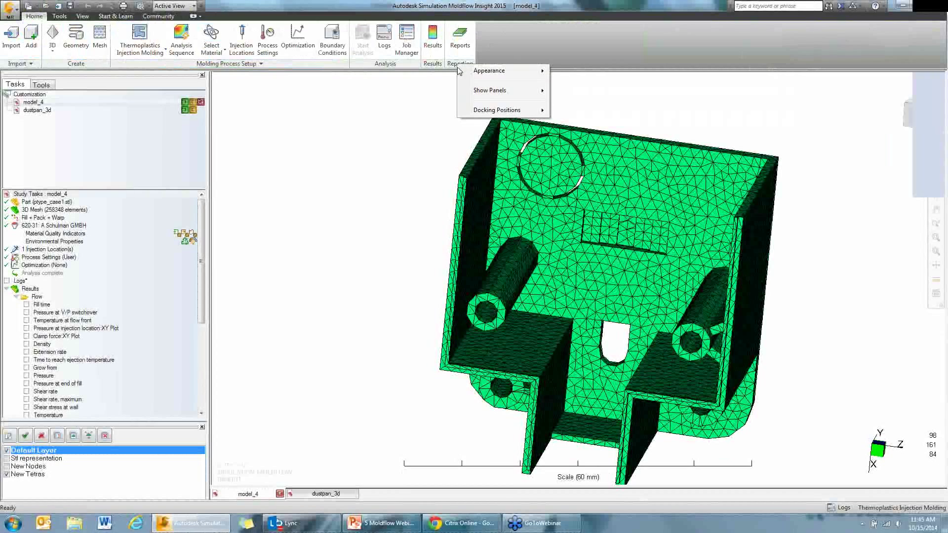
{"action": "left_click", "coordinate": [444, 90]}
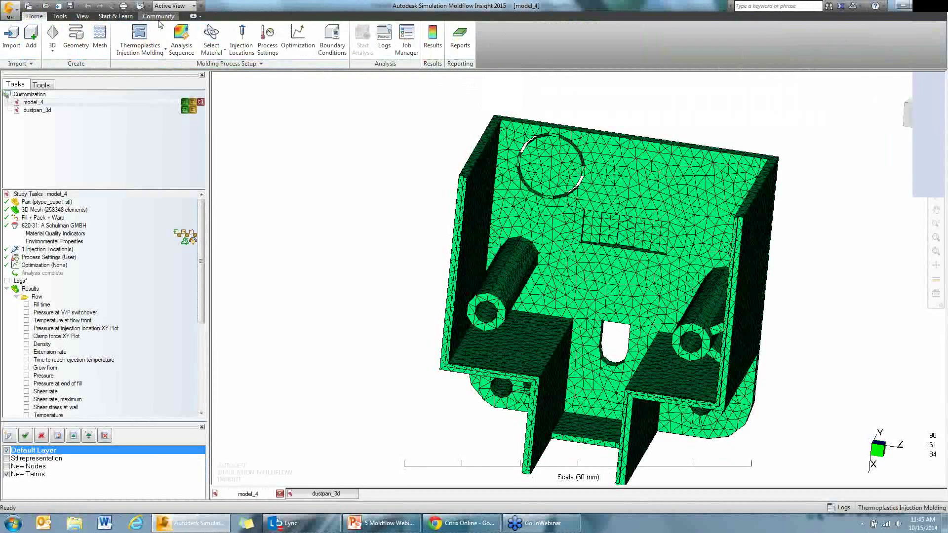
{"action": "left_click_drag", "start_coordinate": [116, 16], "coordinate": [176, 20]}
{"action": "left_click", "coordinate": [34, 16]}
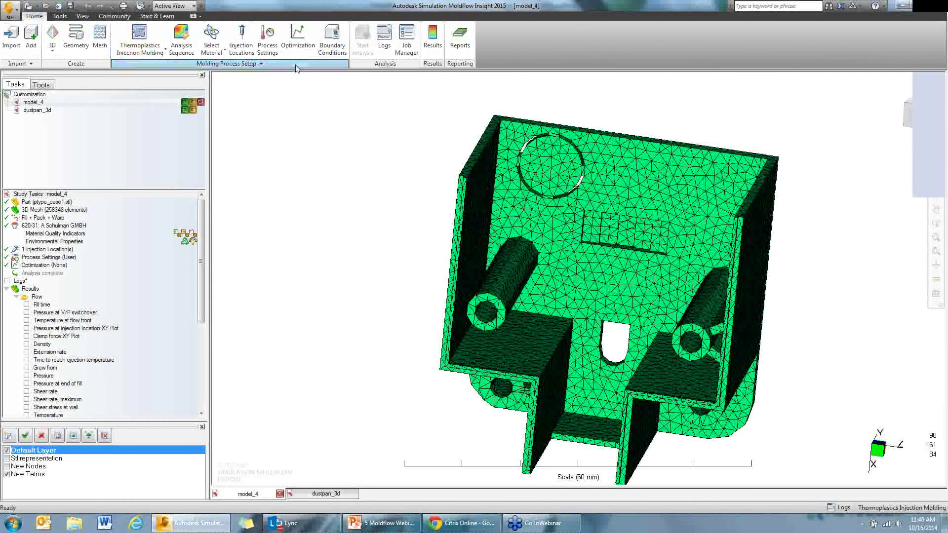
Detach the Molding Process Setup commands from the ribbon over the model, and add the Reporting commands to the floating group
{"action": "left_click_drag", "start_coordinate": [296, 69], "coordinate": [417, 161]}
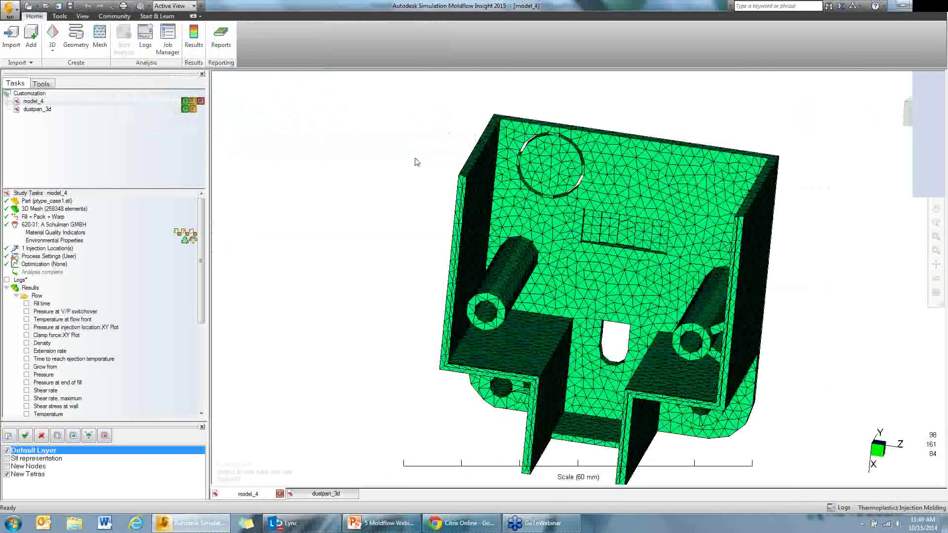
{"action": "left_click_drag", "start_coordinate": [484, 144], "coordinate": [834, 140]}
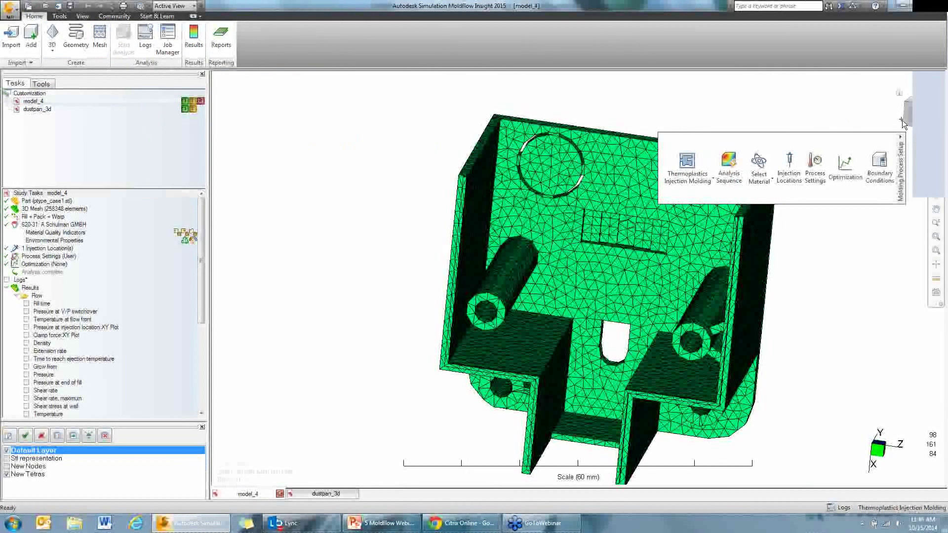
{"action": "left_click_drag", "start_coordinate": [219, 63], "coordinate": [687, 177]}
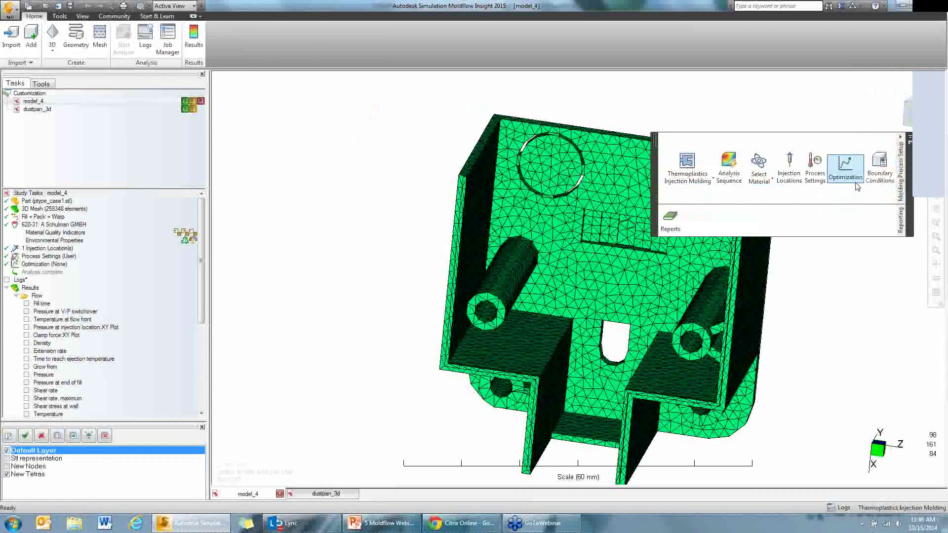
Return the Reporting commands to the ribbon, and add the Results and Analysis commands to the floating group
{"action": "right_click", "coordinate": [907, 220]}
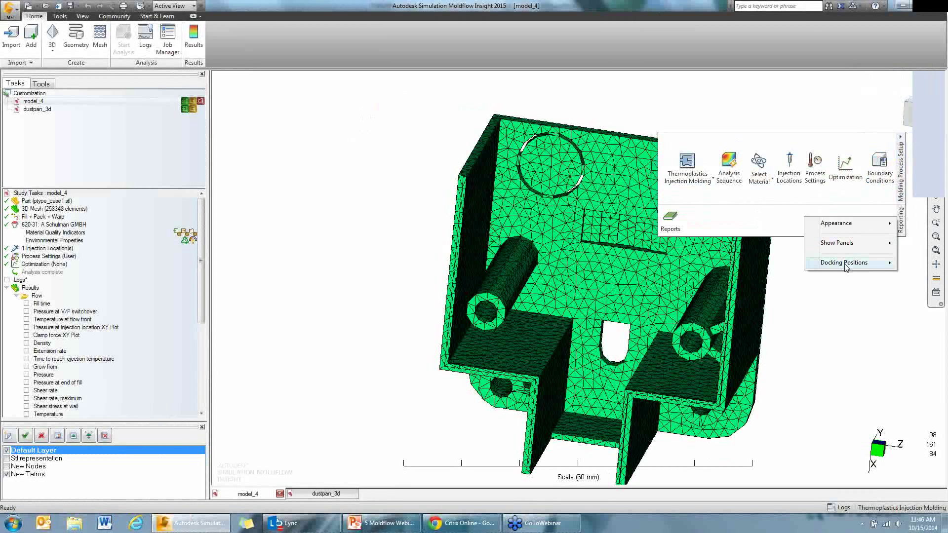
{"action": "left_click_drag", "start_coordinate": [902, 219], "coordinate": [297, 43]}
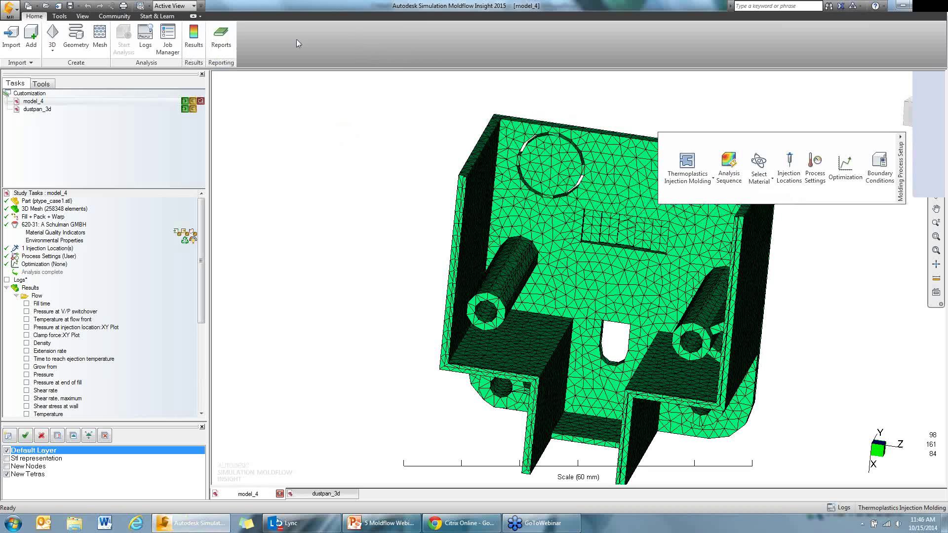
{"action": "left_click_drag", "start_coordinate": [189, 64], "coordinate": [846, 219]}
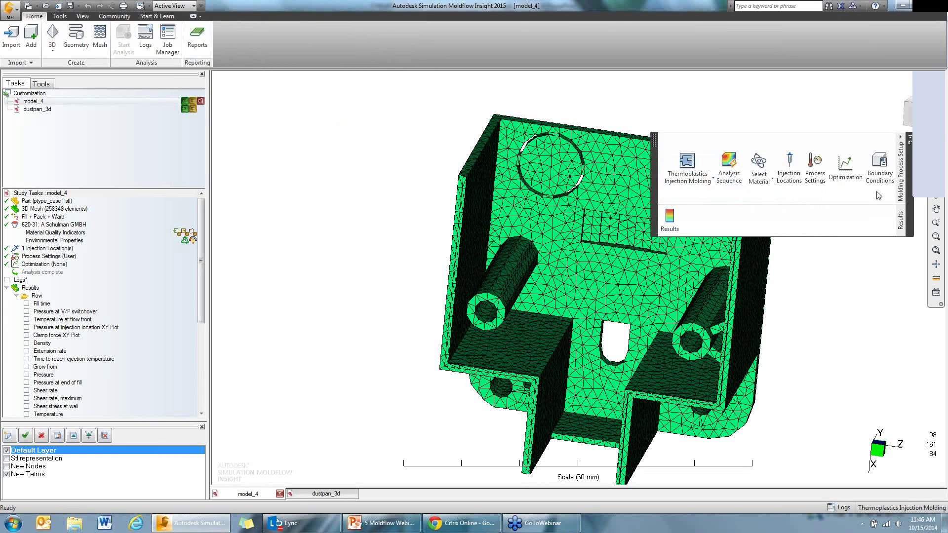
{"action": "left_click_drag", "start_coordinate": [135, 64], "coordinate": [690, 235]}
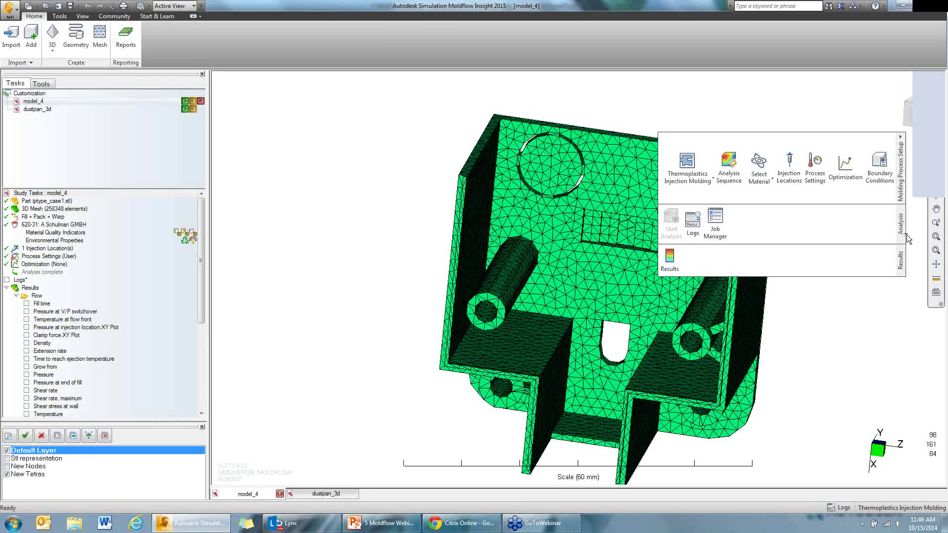
Switch the floating command group to a horizontal layout and place it across the middle of the model
{"action": "left_click_drag", "start_coordinate": [906, 222], "coordinate": [921, 337]}
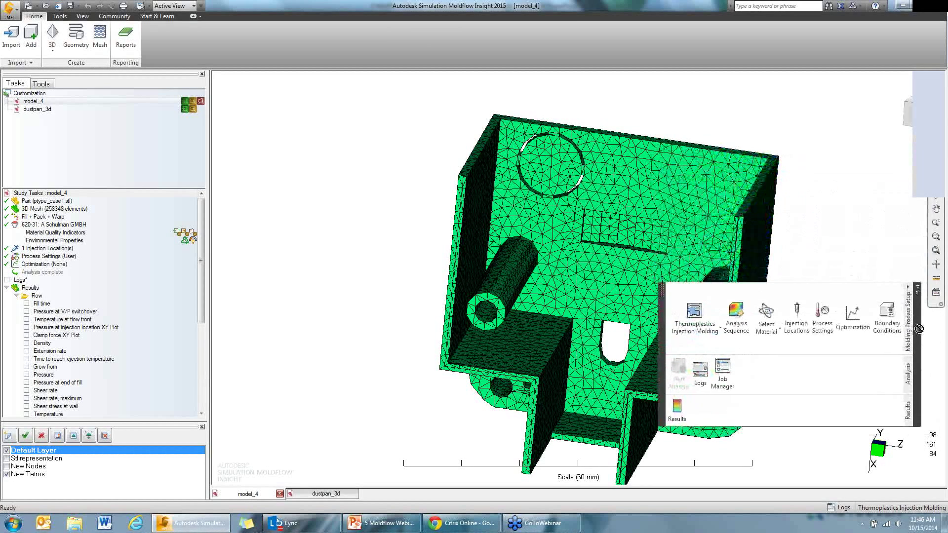
{"action": "left_click", "coordinate": [917, 292]}
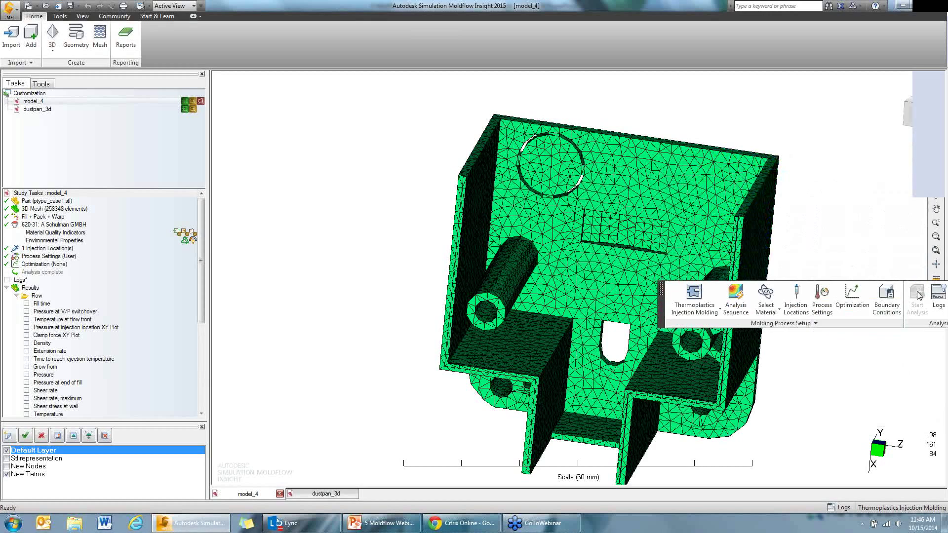
{"action": "left_click_drag", "start_coordinate": [661, 304], "coordinate": [403, 275]}
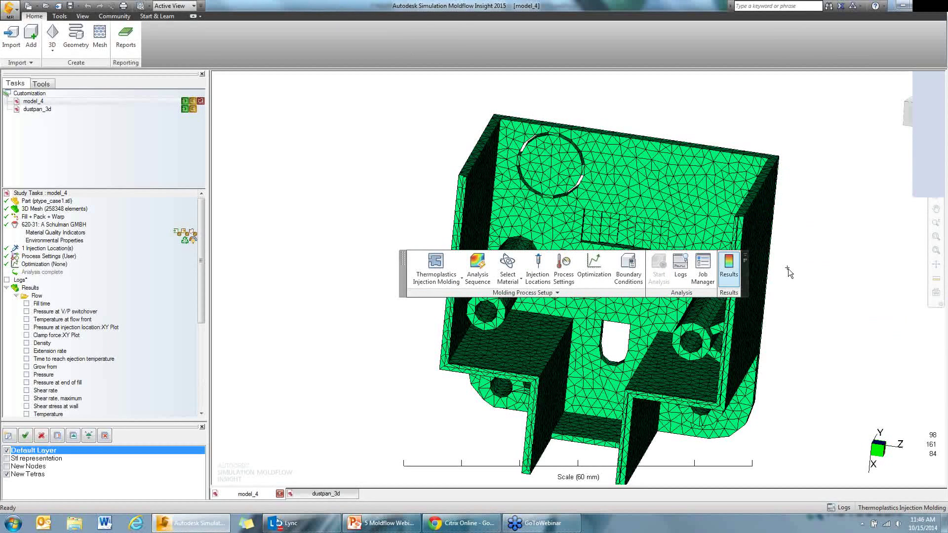
Return the floating command groups to the ribbon, and open the results commands
{"action": "left_click", "coordinate": [746, 257]}
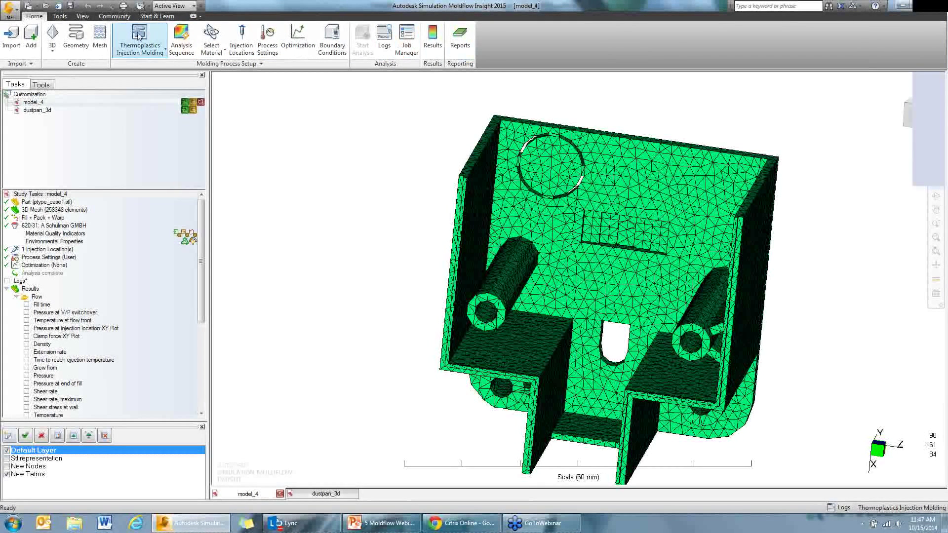
{"action": "left_click", "coordinate": [435, 54]}
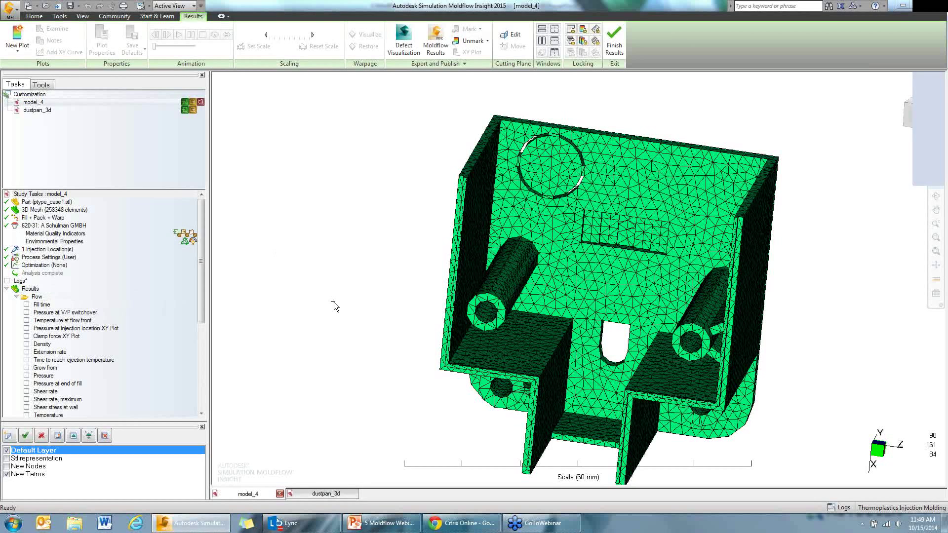
Display the Velocity result on model_4 and check the plot methods in its properties
{"action": "left_click_drag", "start_coordinate": [203, 297], "coordinate": [203, 323]}
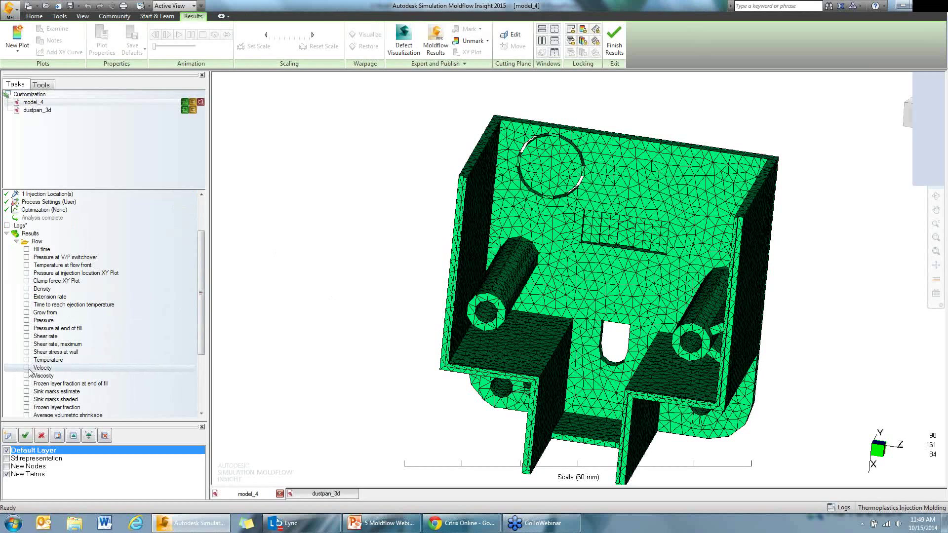
{"action": "left_click", "coordinate": [26, 368]}
{"action": "right_click", "coordinate": [49, 369]}
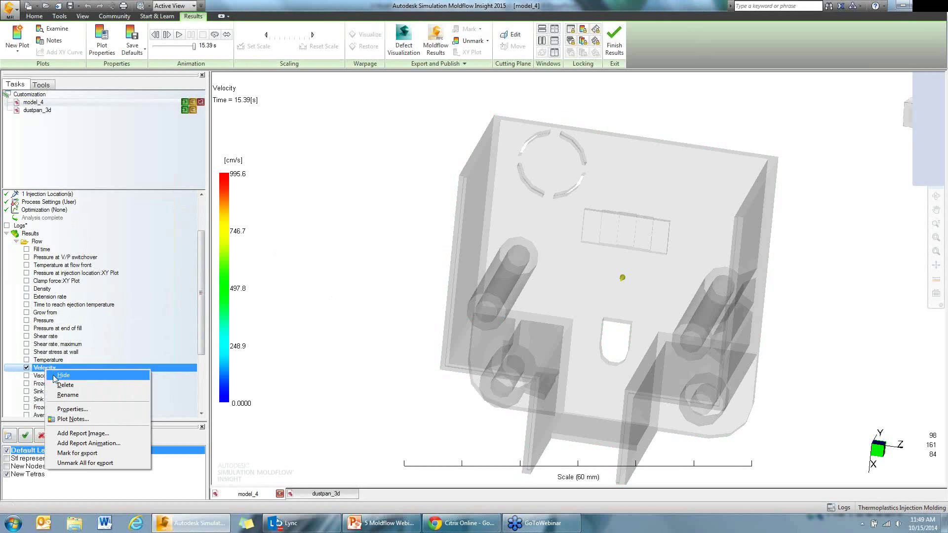
{"action": "left_click", "coordinate": [69, 409]}
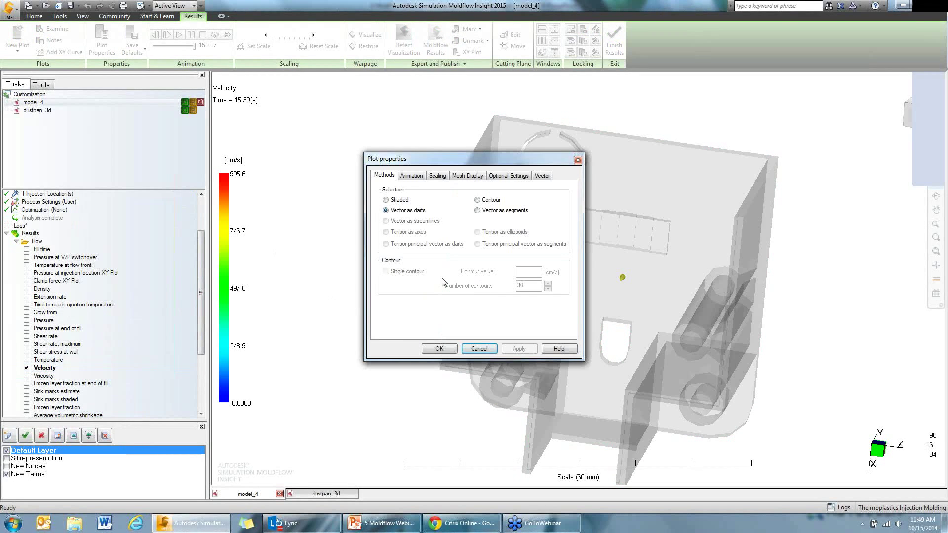
{"action": "left_click", "coordinate": [479, 348]}
{"action": "right_click", "coordinate": [40, 370]}
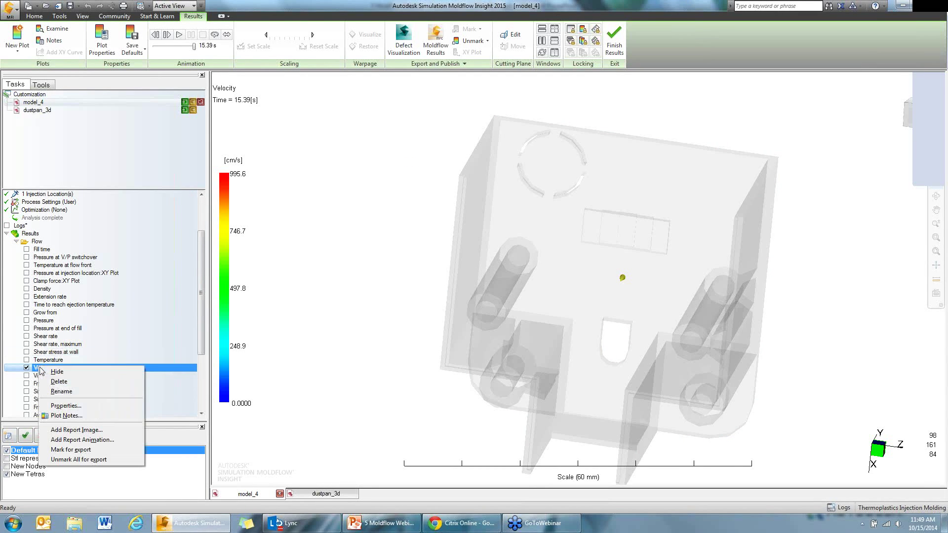
{"action": "left_click", "coordinate": [941, 43]}
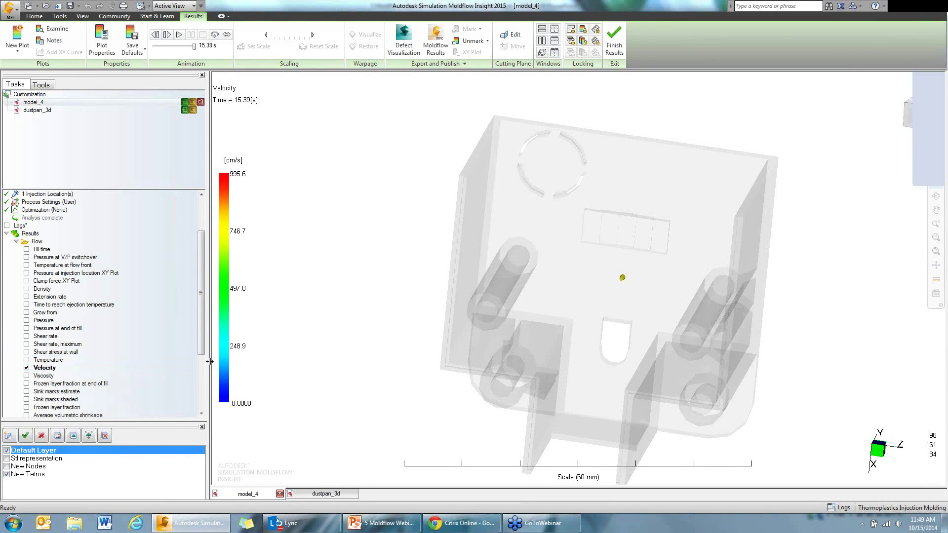
Change the Velocity plot's method to Contour and set the number of contours to 50
{"action": "right_click", "coordinate": [38, 371]}
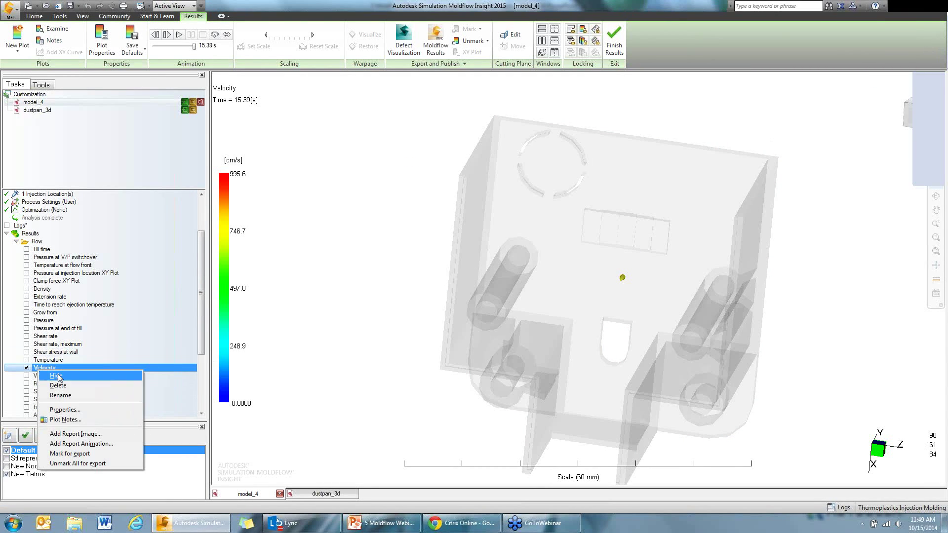
{"action": "left_click", "coordinate": [69, 410]}
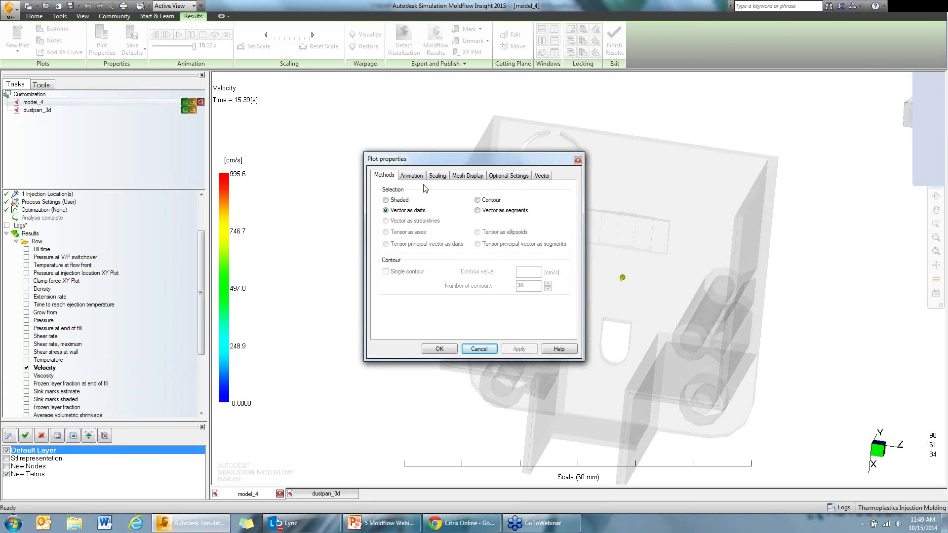
{"action": "left_click", "coordinate": [413, 176]}
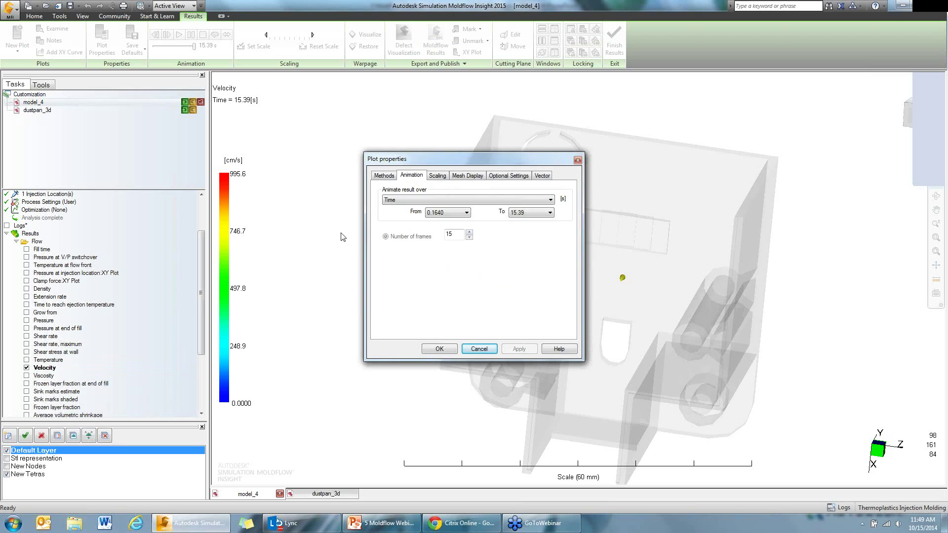
{"action": "left_click", "coordinate": [384, 176]}
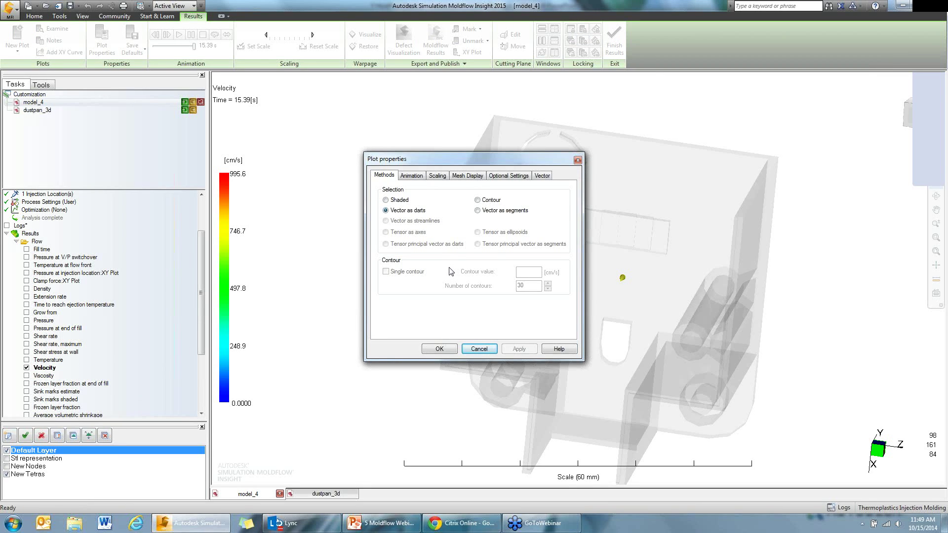
{"action": "left_click", "coordinate": [480, 201]}
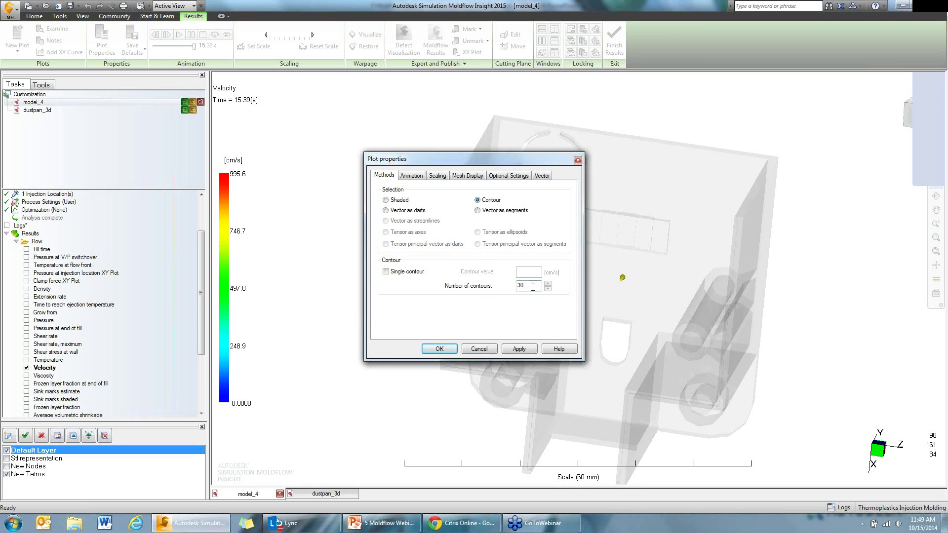
{"action": "left_click_drag", "start_coordinate": [530, 287], "coordinate": [509, 289]}
{"action": "type", "text": "50"}
Examine the Velocity plot's animation settings, including the number of frames and the available start times
{"action": "left_click", "coordinate": [411, 177]}
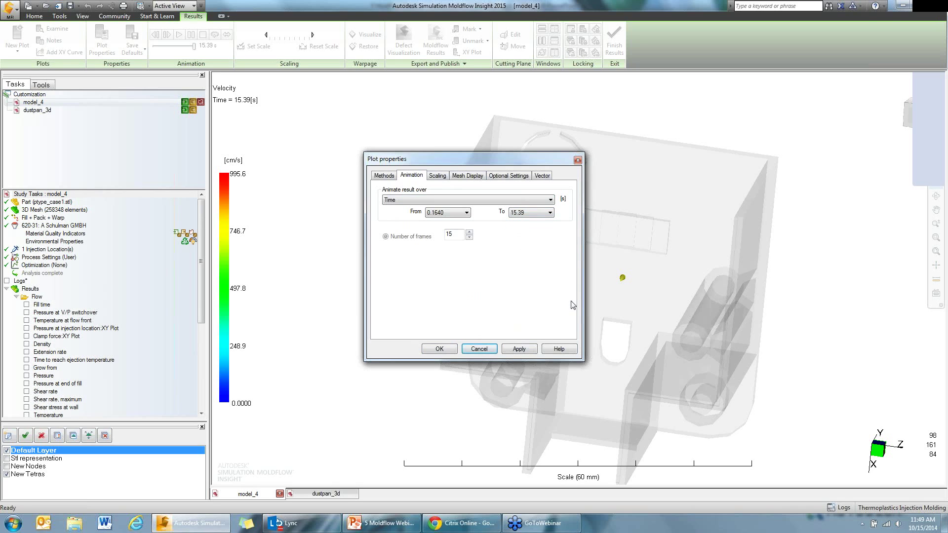
{"action": "left_click", "coordinate": [469, 232]}
{"action": "left_click", "coordinate": [469, 232]}
{"action": "left_click", "coordinate": [470, 232]}
{"action": "left_click", "coordinate": [467, 213]}
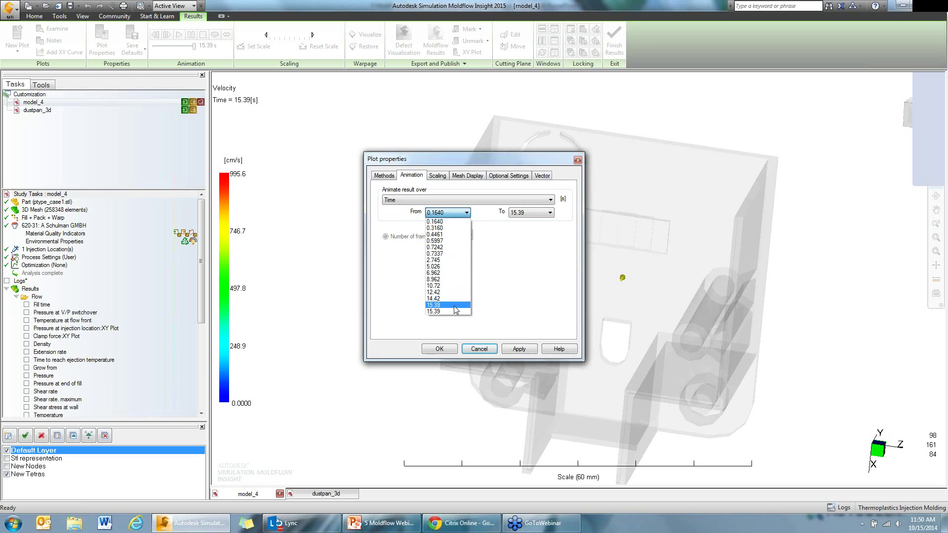
{"action": "left_click", "coordinate": [467, 214]}
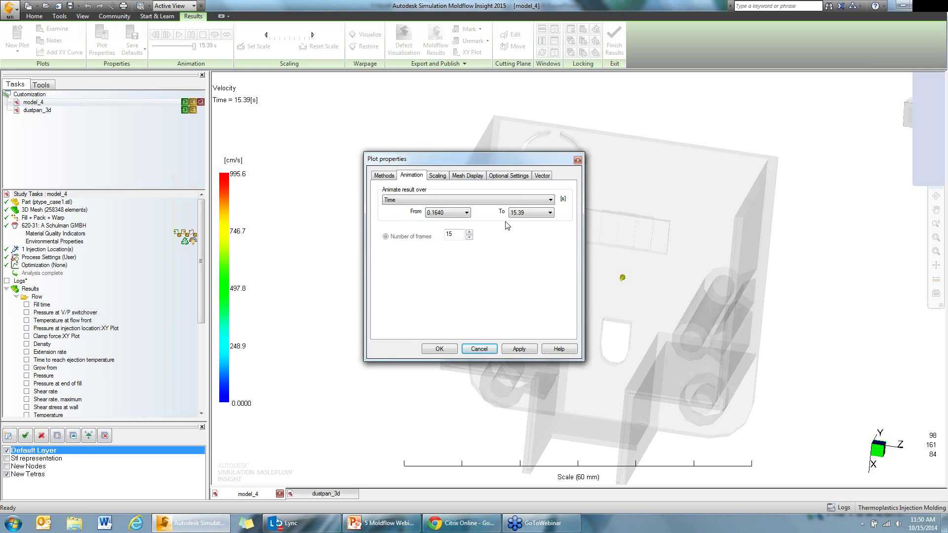
Switch the Velocity plot's color to Banded, try 100 colors, and accept the properties with 64 colors
{"action": "left_click", "coordinate": [515, 178]}
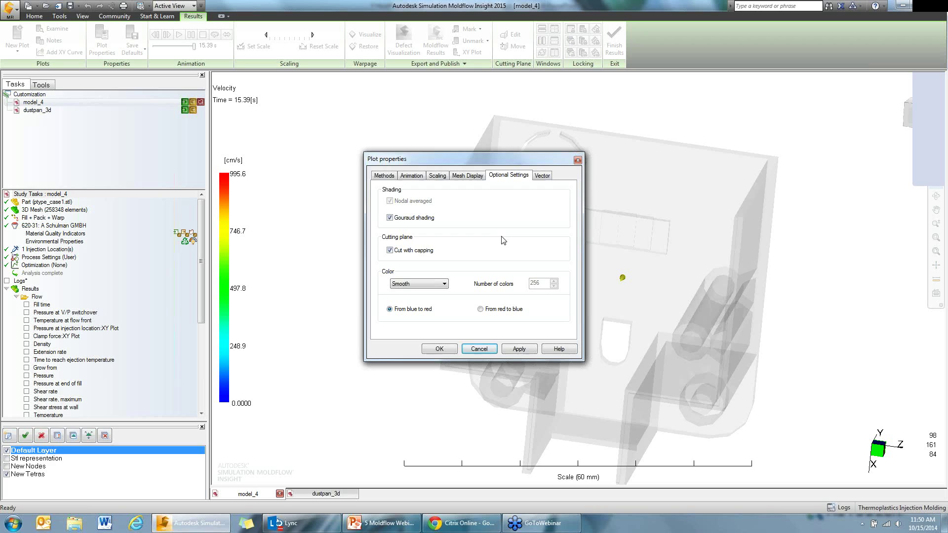
{"action": "left_click", "coordinate": [444, 284]}
{"action": "left_click", "coordinate": [438, 307]}
{"action": "left_click", "coordinate": [554, 281]}
{"action": "left_click", "coordinate": [554, 281]}
{"action": "left_click", "coordinate": [554, 281]}
{"action": "left_click", "coordinate": [554, 281]}
{"action": "left_click", "coordinate": [554, 280]}
{"action": "type", "text": "100"}
{"action": "key", "text": "Return"}
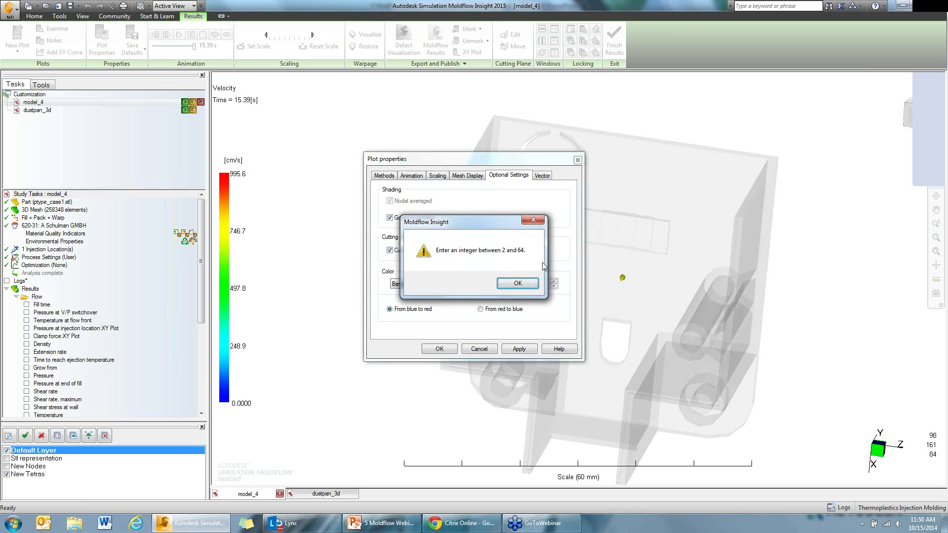
{"action": "left_click", "coordinate": [517, 286]}
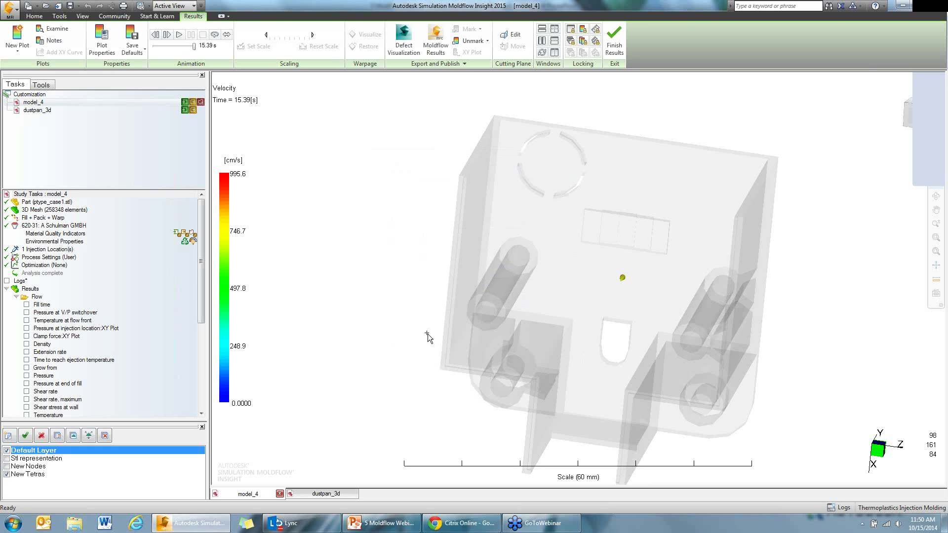
Scale the Velocity plot to a specified range with a minimum of 700 cm/s, keeping the banded colors
{"action": "middle_click_drag", "start_coordinate": [492, 326], "coordinate": [449, 332]}
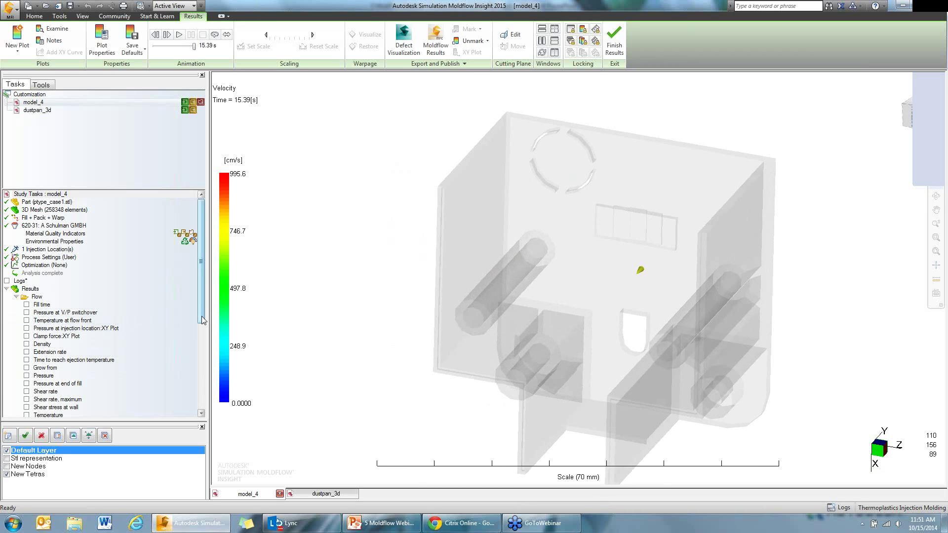
{"action": "left_click_drag", "start_coordinate": [202, 316], "coordinate": [201, 359]}
{"action": "right_click", "coordinate": [45, 352]}
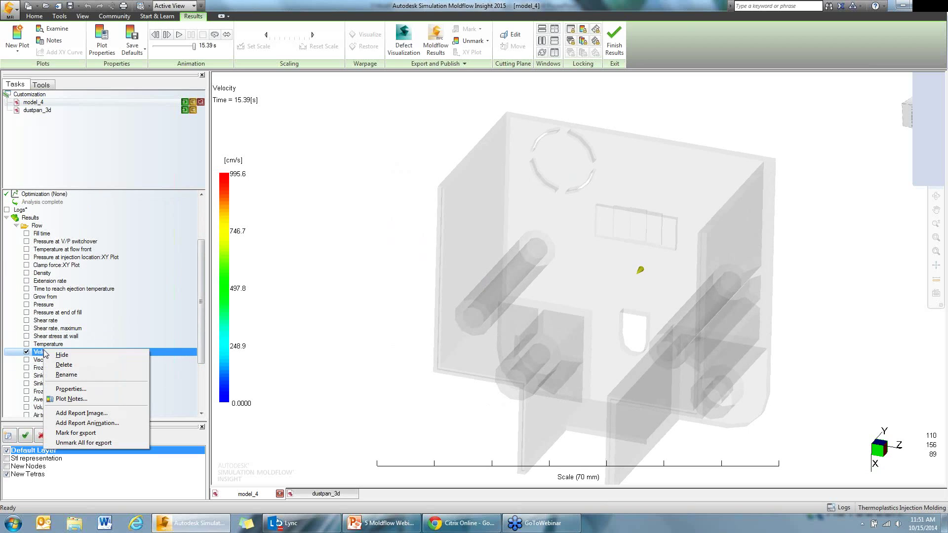
{"action": "left_click", "coordinate": [71, 389]}
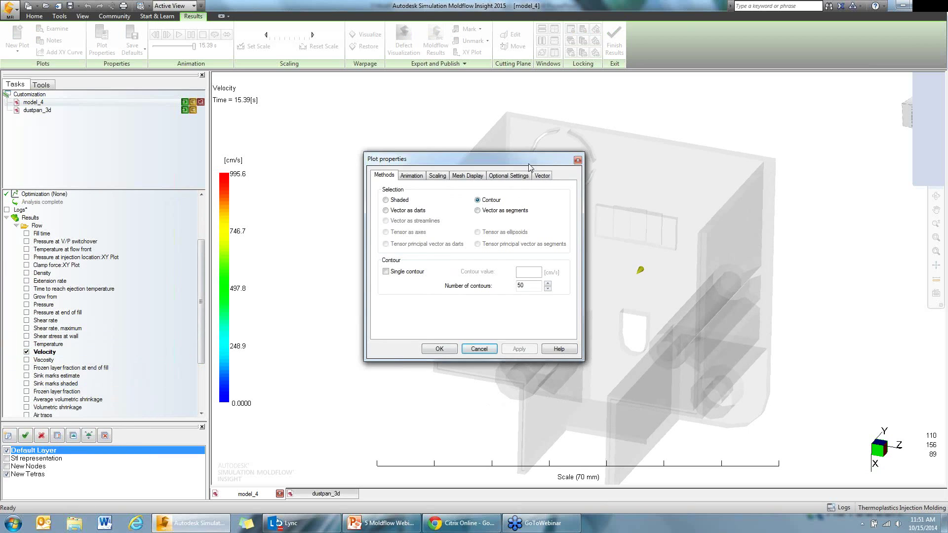
{"action": "left_click", "coordinate": [521, 178]}
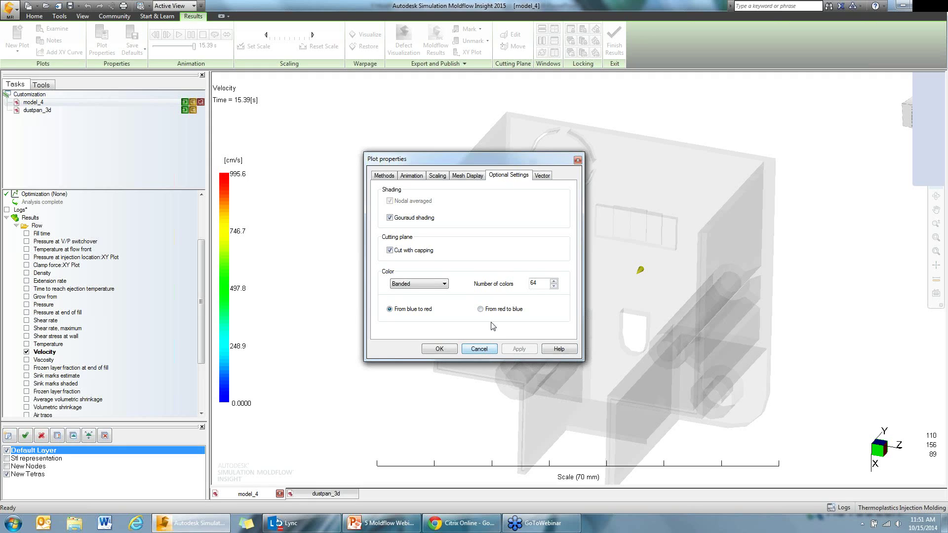
{"action": "left_click", "coordinate": [437, 176]}
{"action": "left_click", "coordinate": [405, 220]}
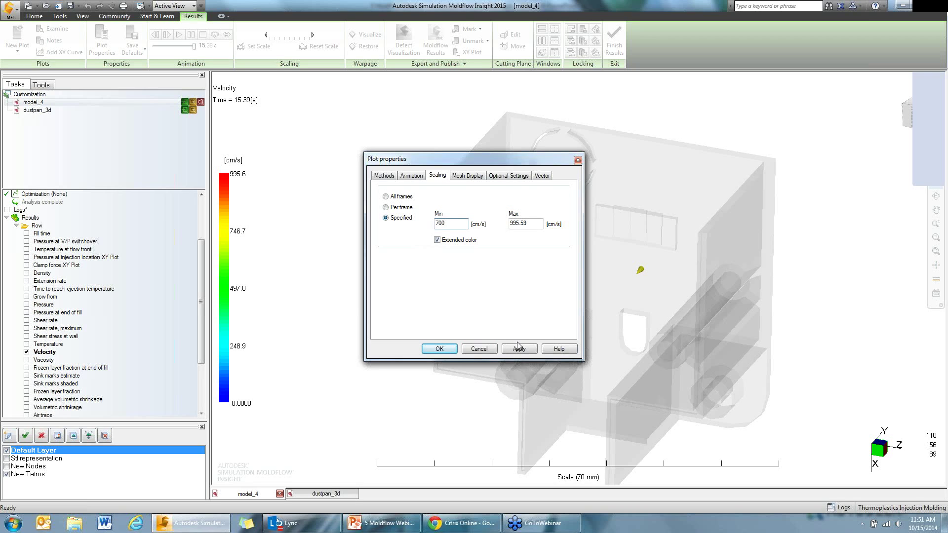
{"action": "left_click", "coordinate": [517, 349]}
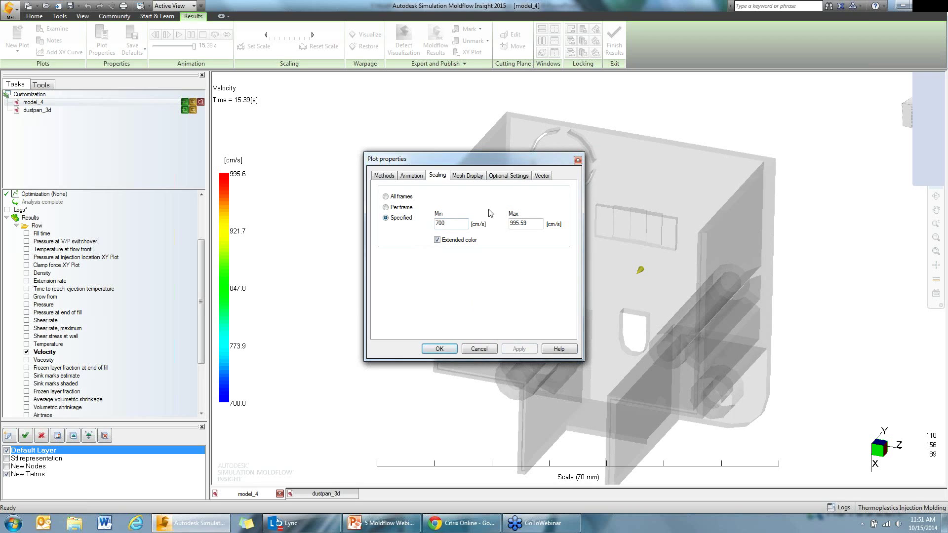
{"action": "left_click", "coordinate": [524, 179]}
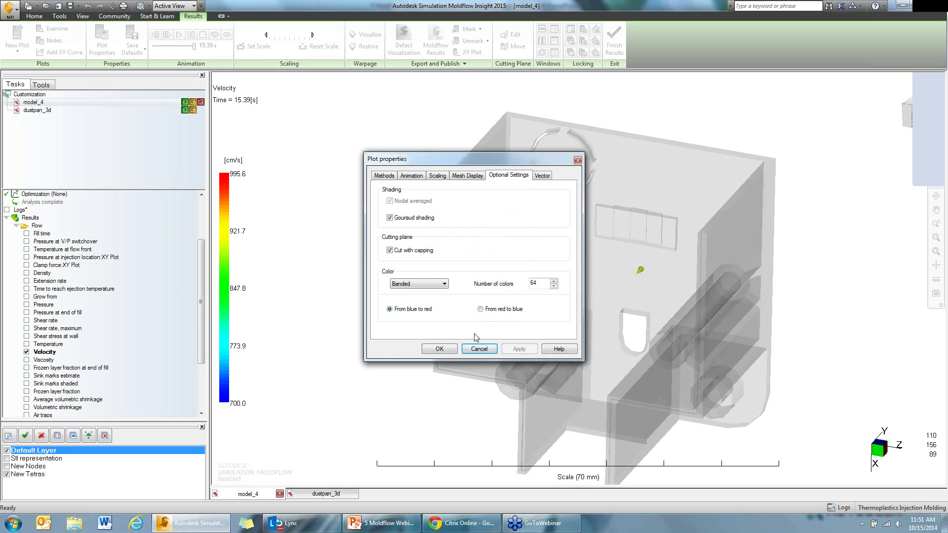
{"action": "left_click", "coordinate": [439, 349]}
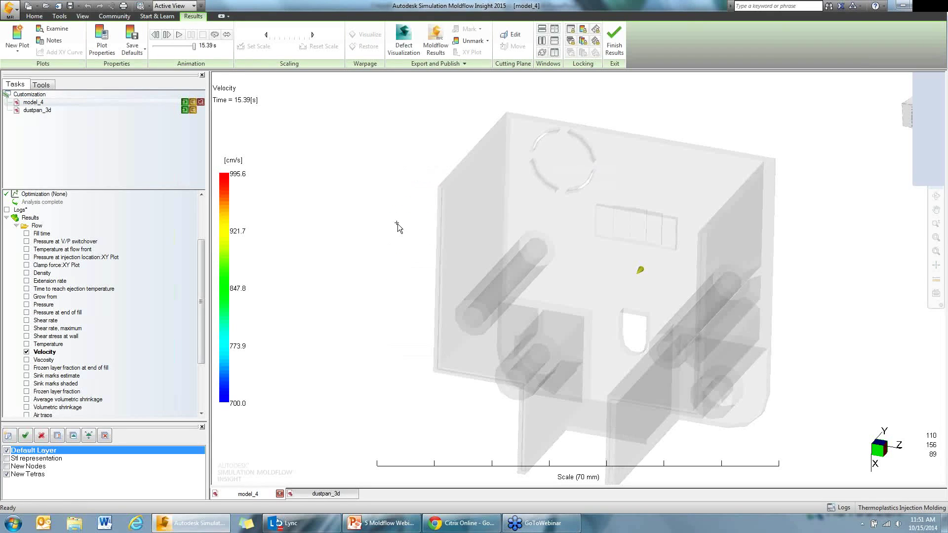
Play the Velocity animation and review the plot's contour method settings without changing them
{"action": "left_click", "coordinate": [179, 36]}
{"action": "right_click", "coordinate": [45, 354]}
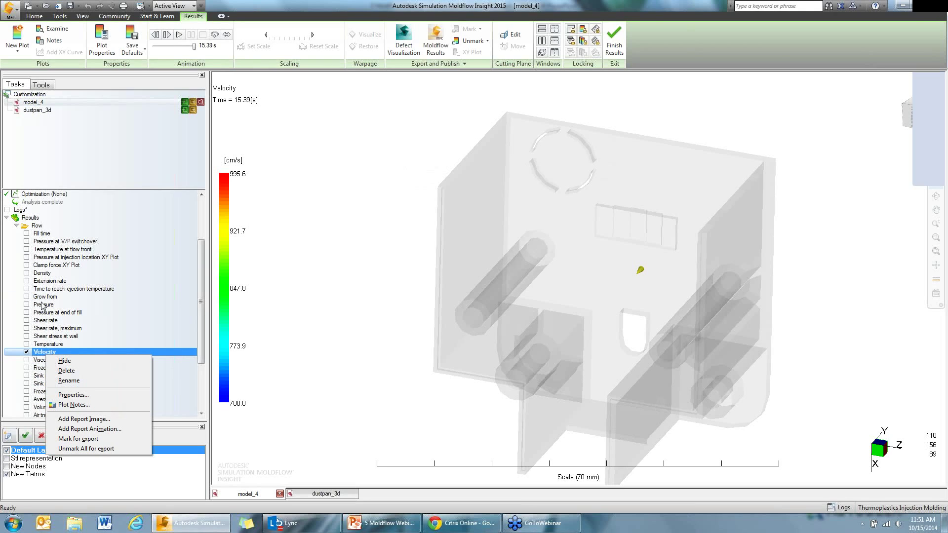
{"action": "left_click", "coordinate": [73, 395]}
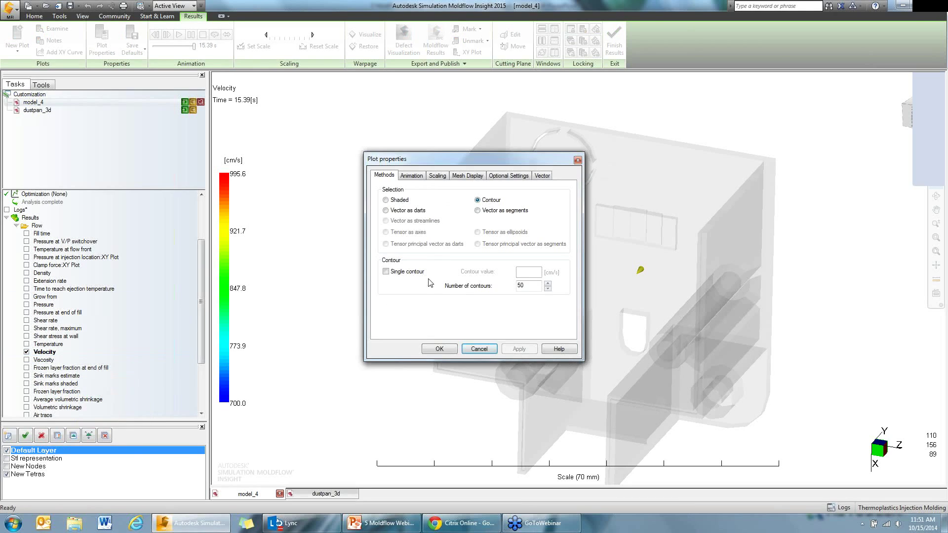
{"action": "left_click", "coordinate": [478, 349]}
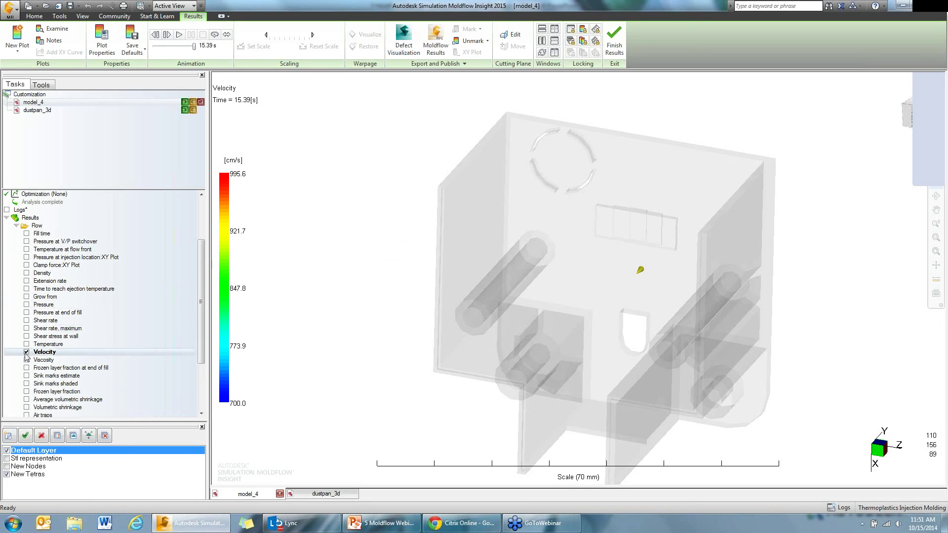
Display the Pressure result and apply a specified scale with a minimum of 9 MPa
{"action": "left_click", "coordinate": [27, 304]}
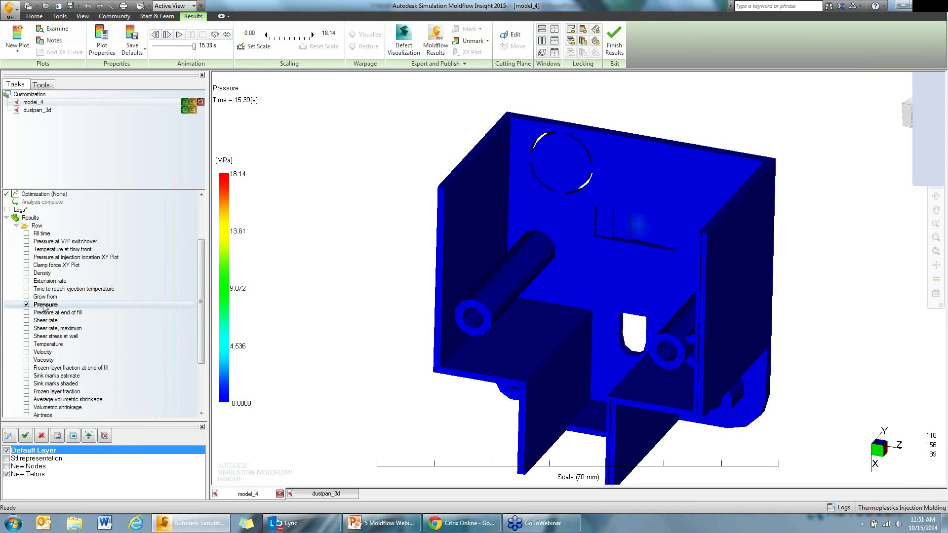
{"action": "right_click", "coordinate": [44, 305]}
{"action": "left_click", "coordinate": [78, 345]}
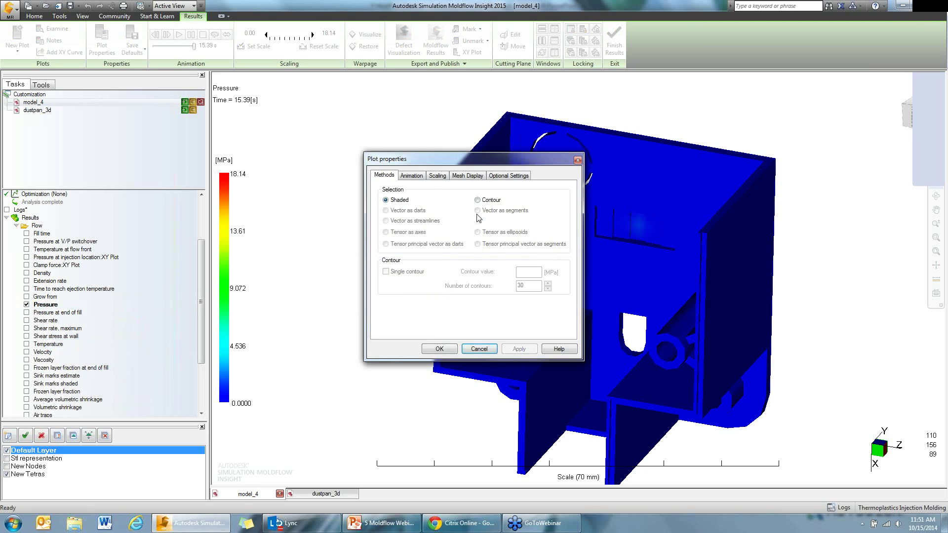
{"action": "left_click", "coordinate": [443, 178]}
{"action": "left_click", "coordinate": [403, 218]}
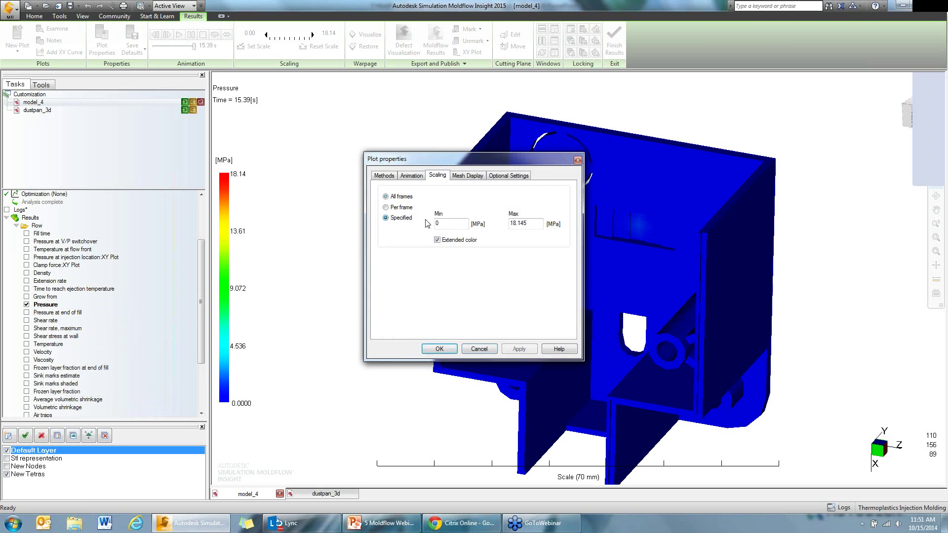
{"action": "double_click", "coordinate": [444, 223]}
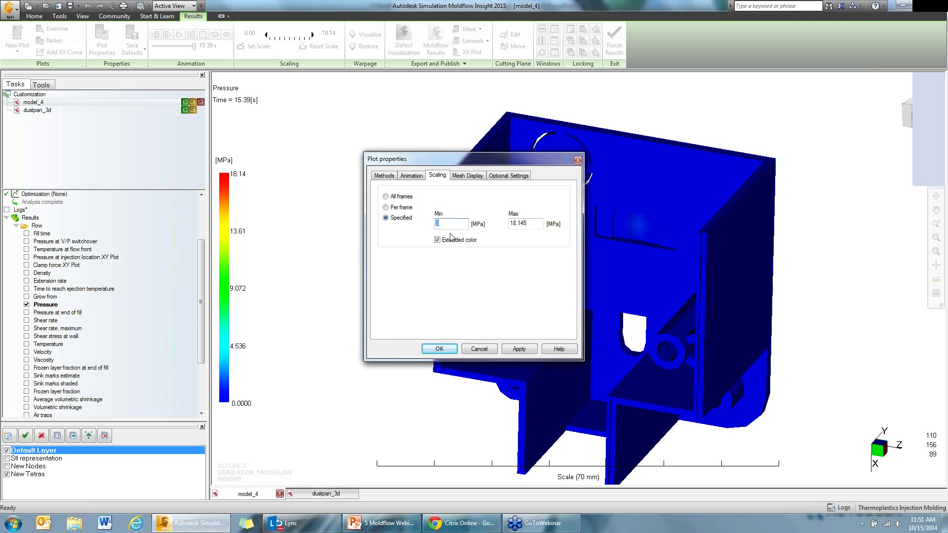
{"action": "type", "text": "9"}
{"action": "left_click", "coordinate": [509, 347]}
Set the Pressure plot's color to Banded with 64 colors and accept the plot properties
{"action": "left_click", "coordinate": [493, 179]}
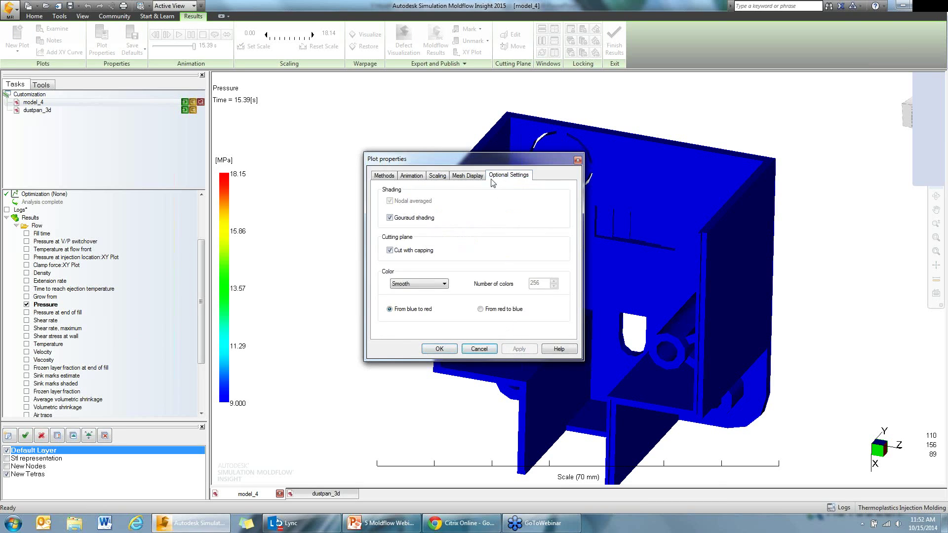
{"action": "left_click", "coordinate": [435, 284]}
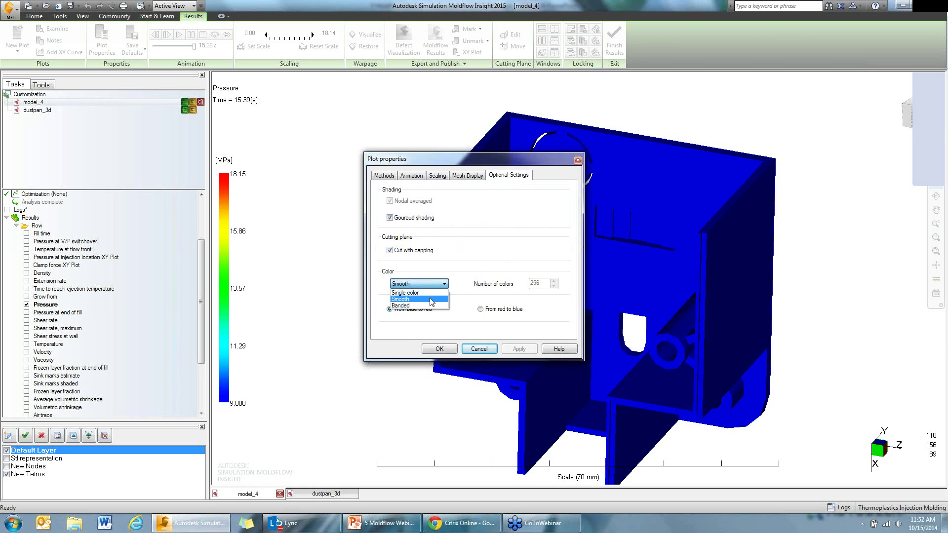
{"action": "left_click", "coordinate": [428, 306]}
{"action": "double_click", "coordinate": [550, 282]}
{"action": "type", "text": "64"}
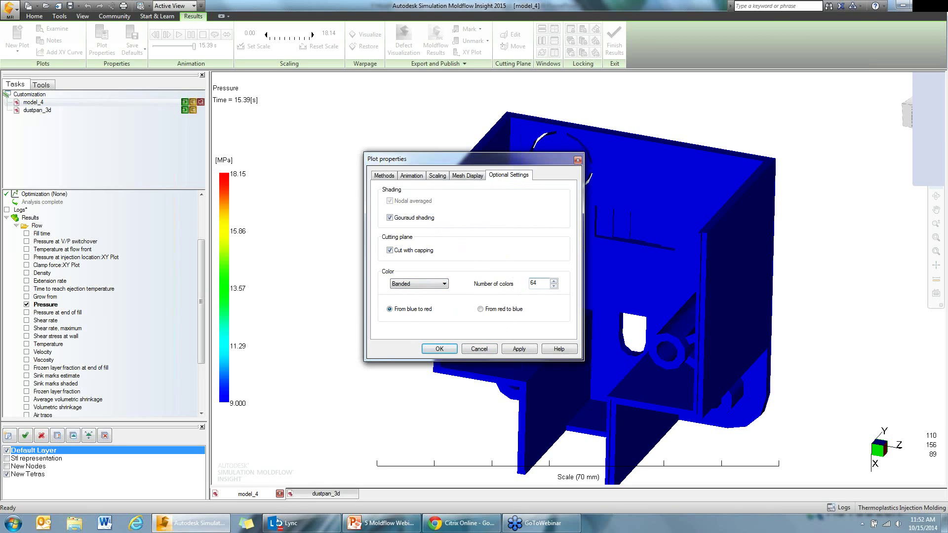
{"action": "left_click", "coordinate": [450, 349]}
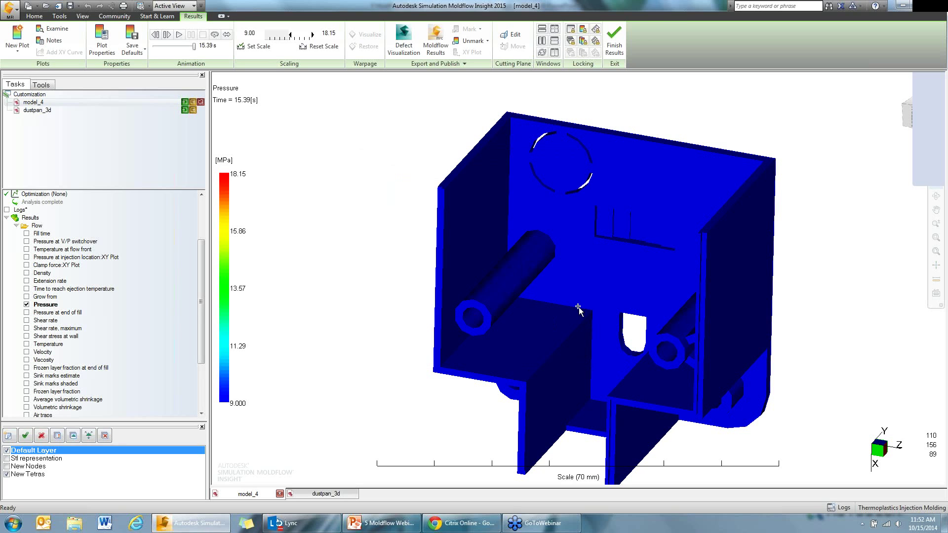
Set the number of banded colors for the Pressure plot to 25 and accept the plot properties
{"action": "left_click", "coordinate": [180, 35]}
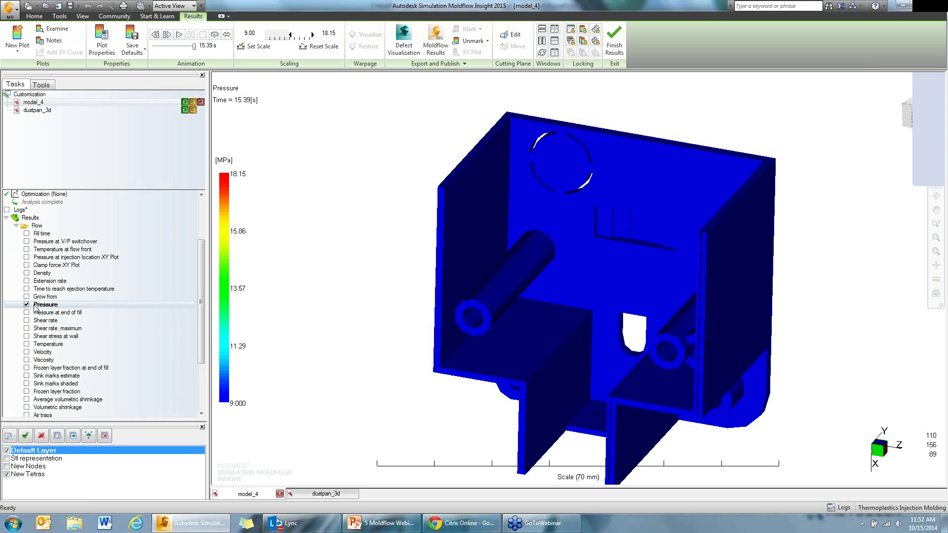
{"action": "right_click", "coordinate": [43, 307]}
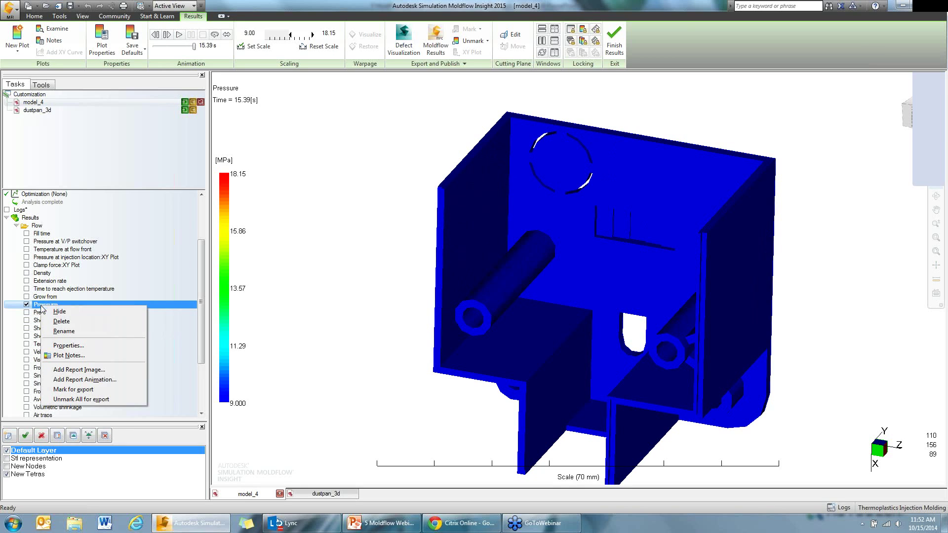
{"action": "left_click", "coordinate": [51, 347]}
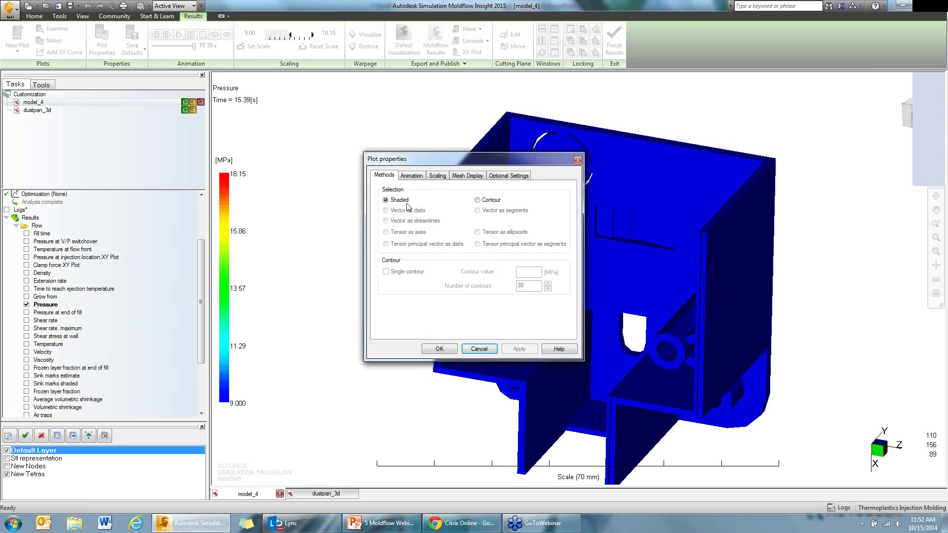
{"action": "left_click", "coordinate": [503, 178]}
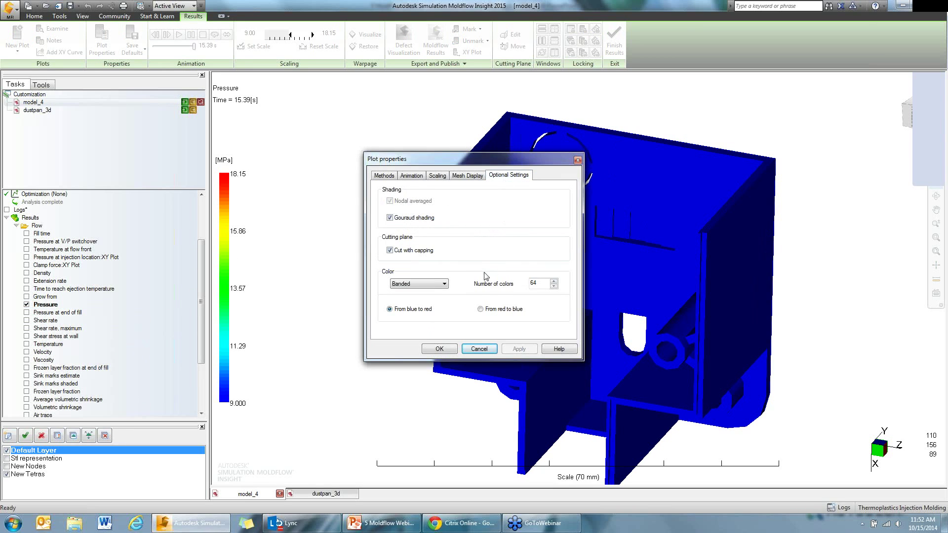
{"action": "left_click_drag", "start_coordinate": [547, 284], "coordinate": [528, 284]}
{"action": "type", "text": "3"}
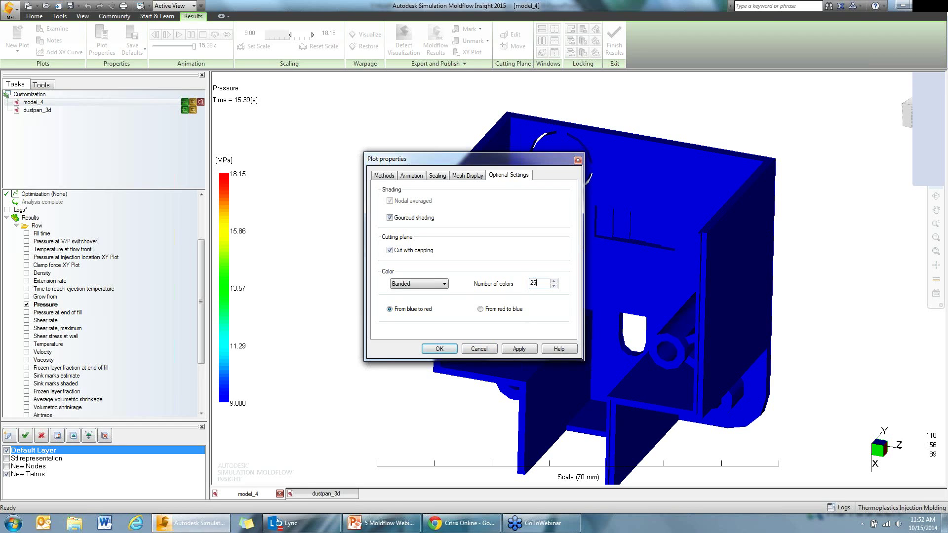
{"action": "left_click", "coordinate": [449, 349]}
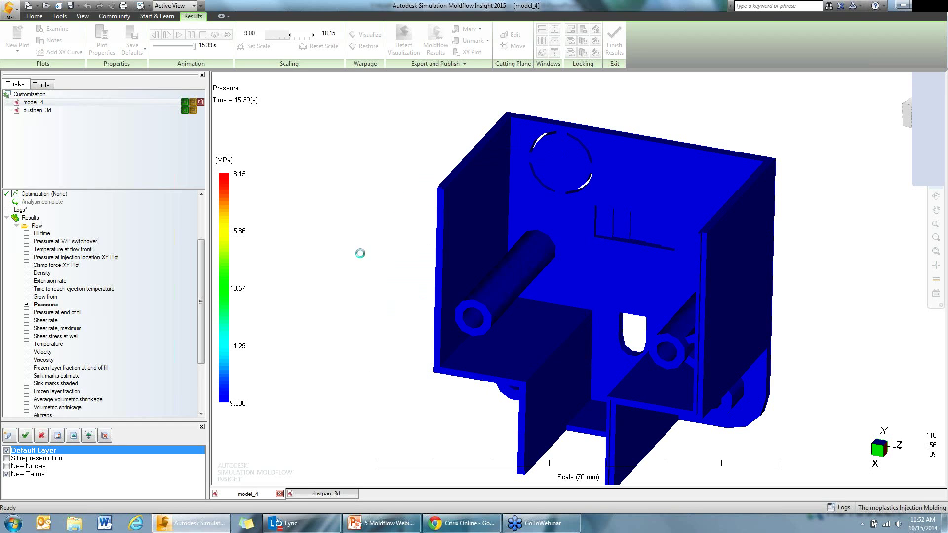
Move the Pressure animation to about 0.73 s and rotate the model to examine the pressure bands around the part
{"action": "left_click", "coordinate": [178, 36]}
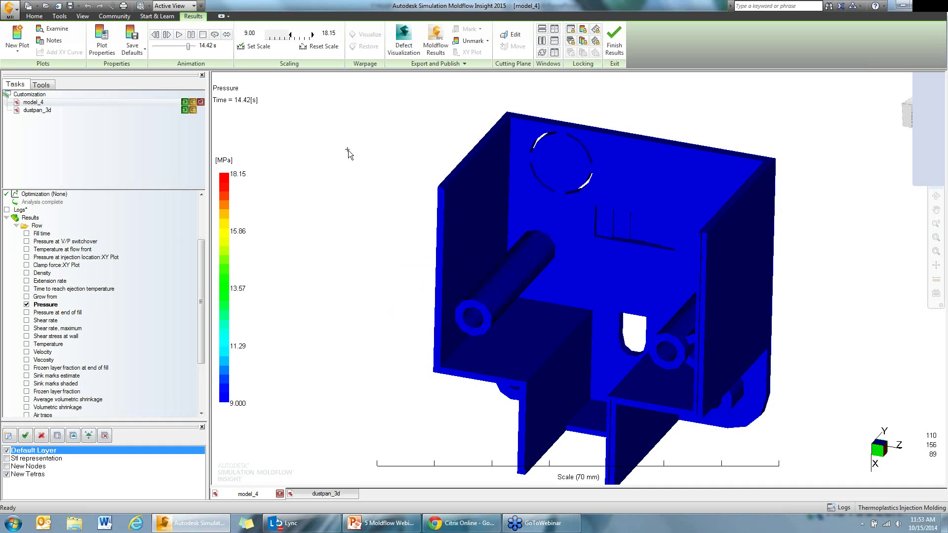
{"action": "left_click", "coordinate": [176, 47]}
{"action": "left_click_drag", "start_coordinate": [188, 47], "coordinate": [169, 47]}
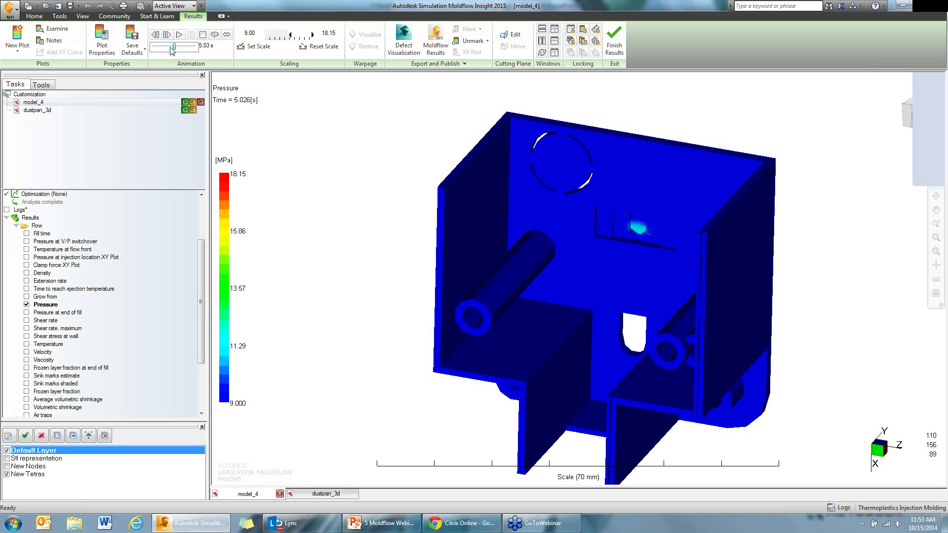
{"action": "mouse_move", "coordinate": [408, 328]}
{"action": "left_mouse_down"}
{"action": "mouse_move", "coordinate": [337, 323]}
{"action": "mouse_move", "coordinate": [496, 321]}
{"action": "mouse_move", "coordinate": [528, 333]}
{"action": "mouse_move", "coordinate": [509, 354]}
{"action": "mouse_move", "coordinate": [559, 330]}
{"action": "left_mouse_up"}
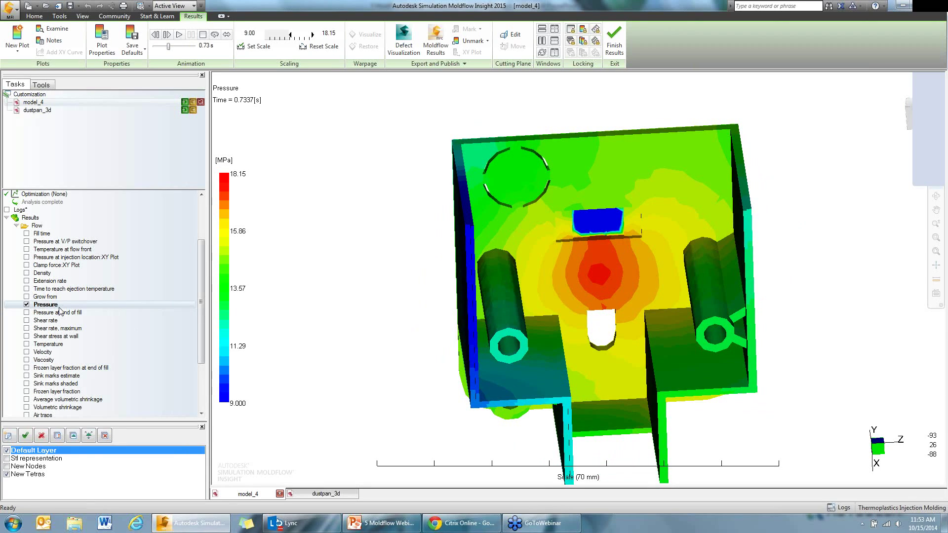
{"action": "right_click", "coordinate": [59, 309]}
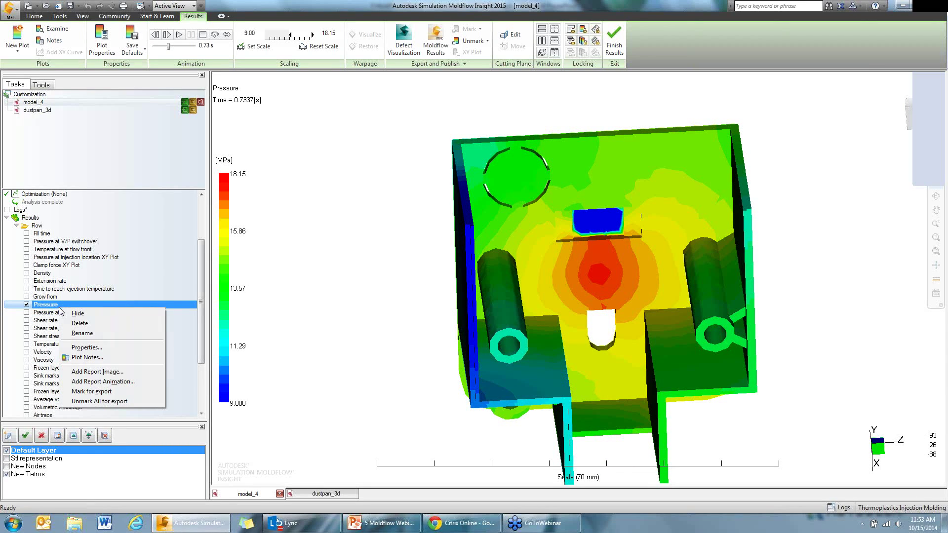
{"action": "left_click", "coordinate": [207, 301]}
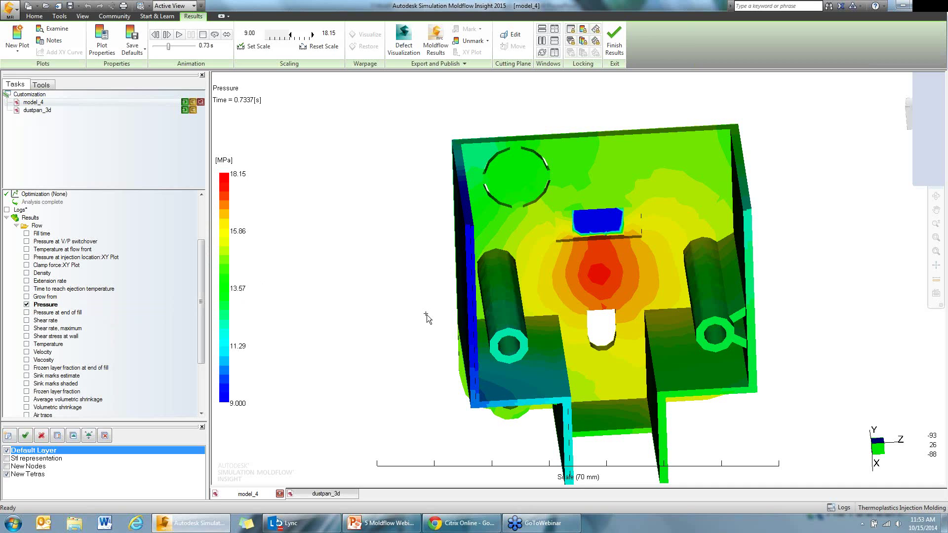
{"action": "middle_click_drag", "start_coordinate": [426, 315], "coordinate": [372, 295]}
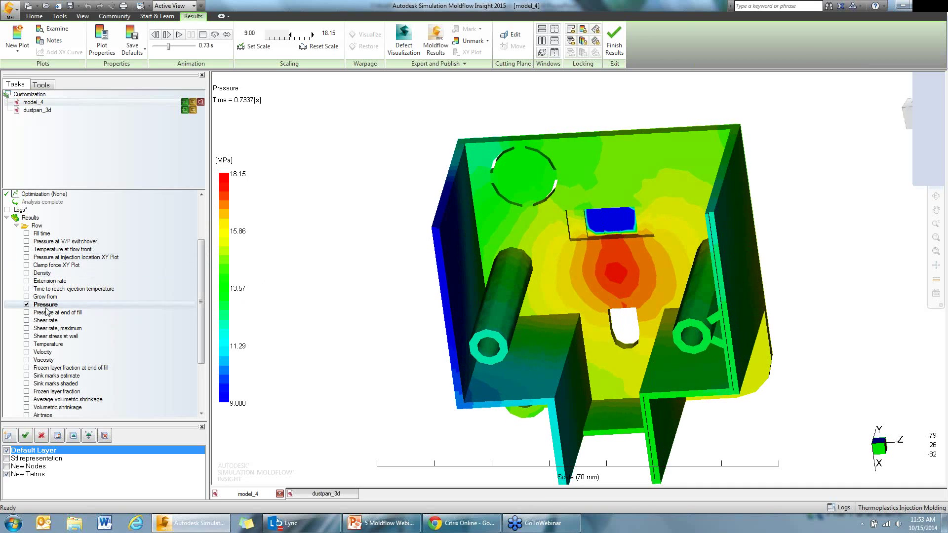
Review the intermediate results options and constant-interval output settings in the 3D solver parameters under the process settings' advanced options, without changing them
{"action": "scroll", "coordinate": [207, 218], "scroll_direction": "up", "scroll_amount": 1}
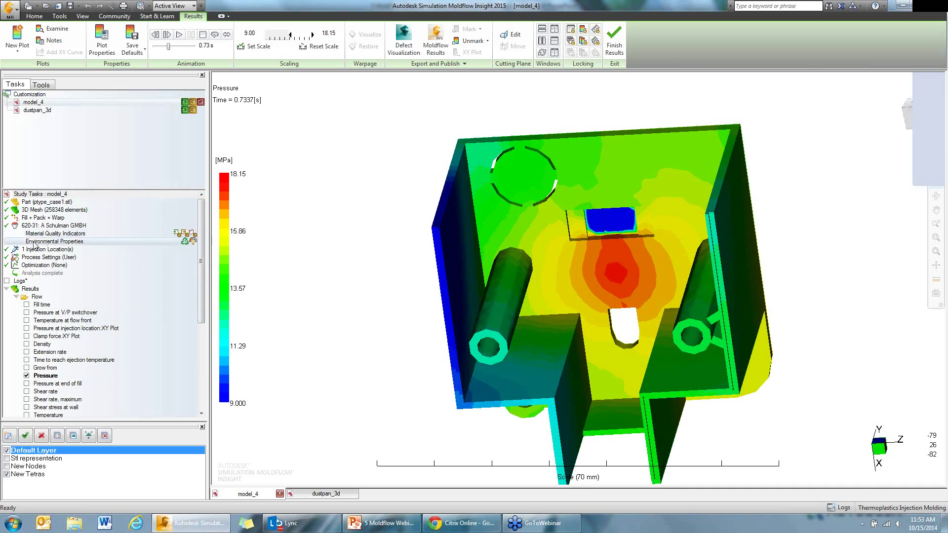
{"action": "double_click", "coordinate": [49, 258]}
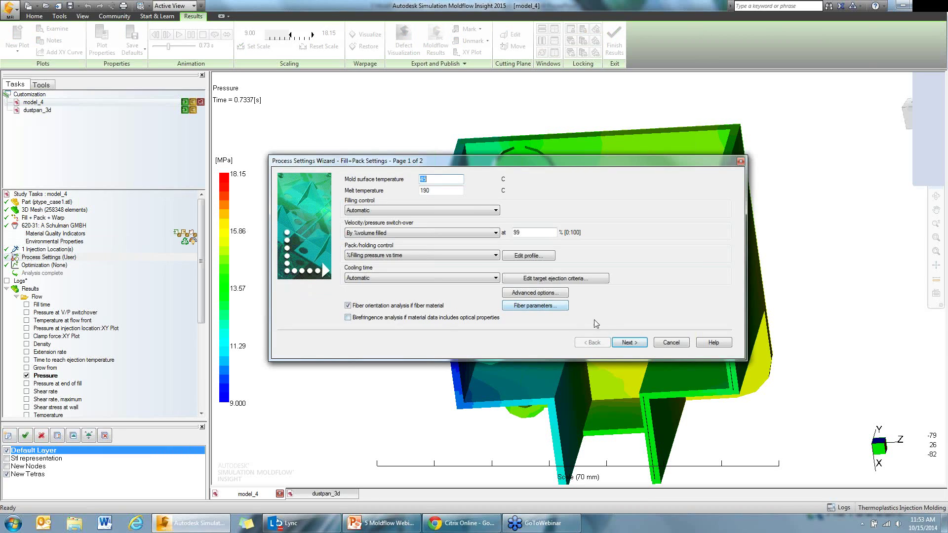
{"action": "left_click", "coordinate": [554, 294]}
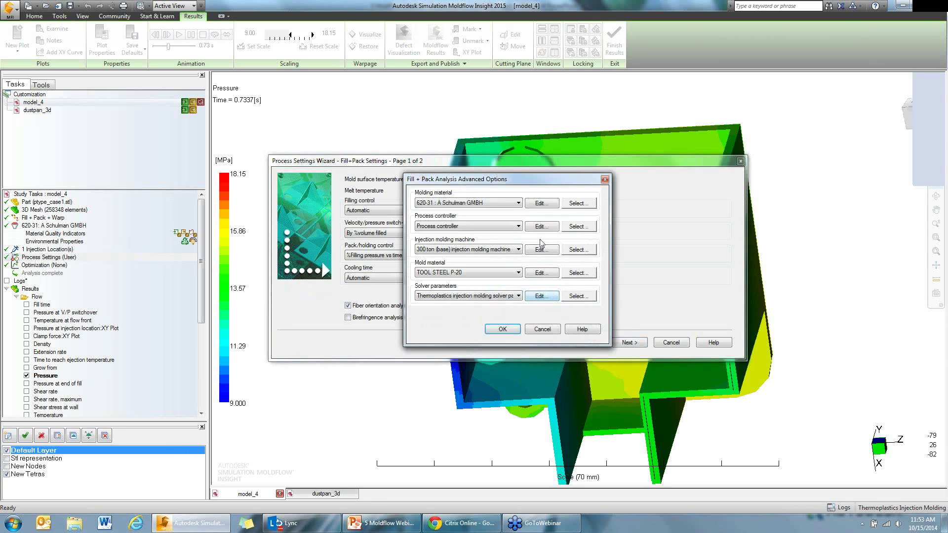
{"action": "left_click", "coordinate": [544, 297]}
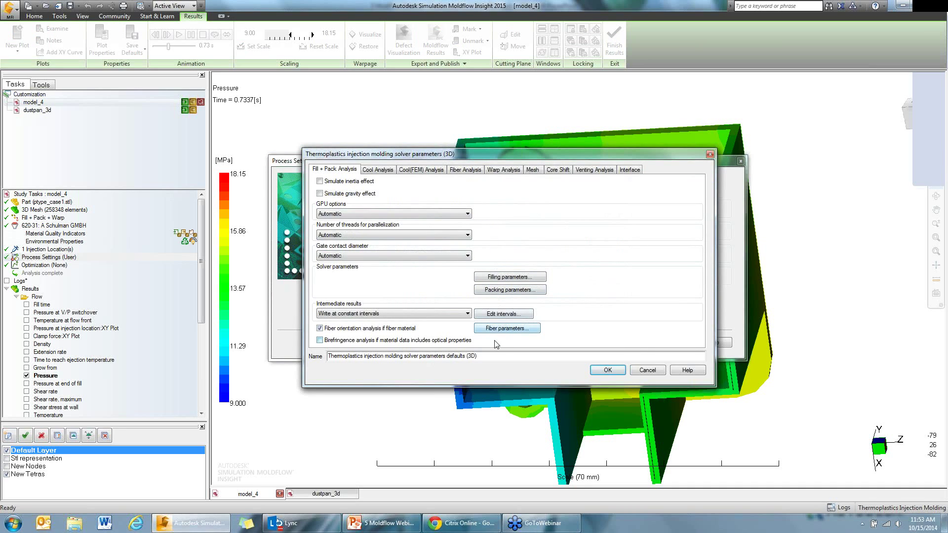
{"action": "left_click", "coordinate": [466, 315]}
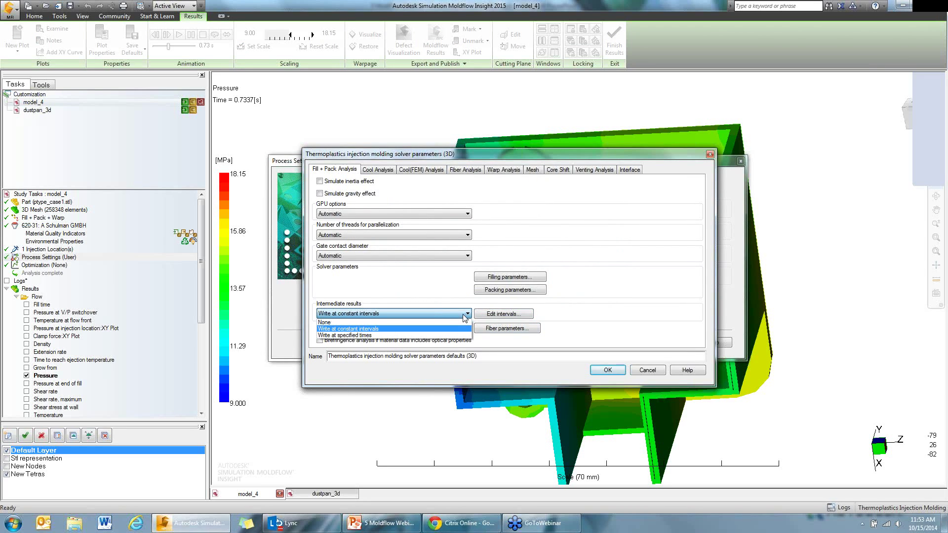
{"action": "left_click", "coordinate": [465, 316]}
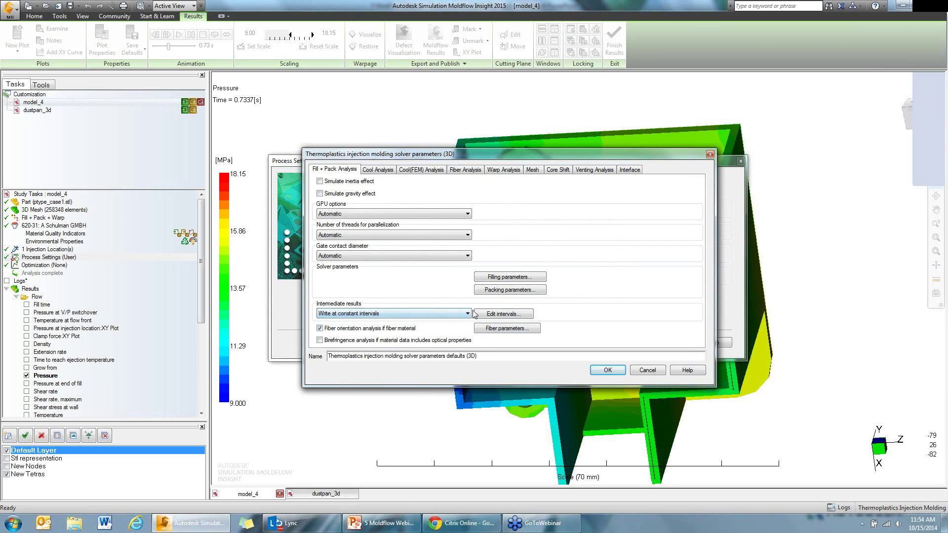
{"action": "left_click", "coordinate": [465, 316]}
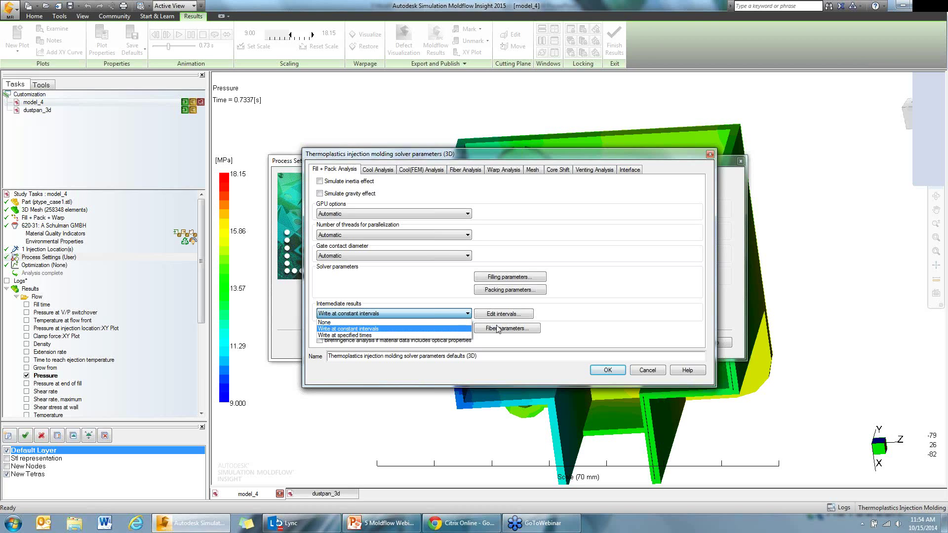
{"action": "left_click", "coordinate": [563, 314]}
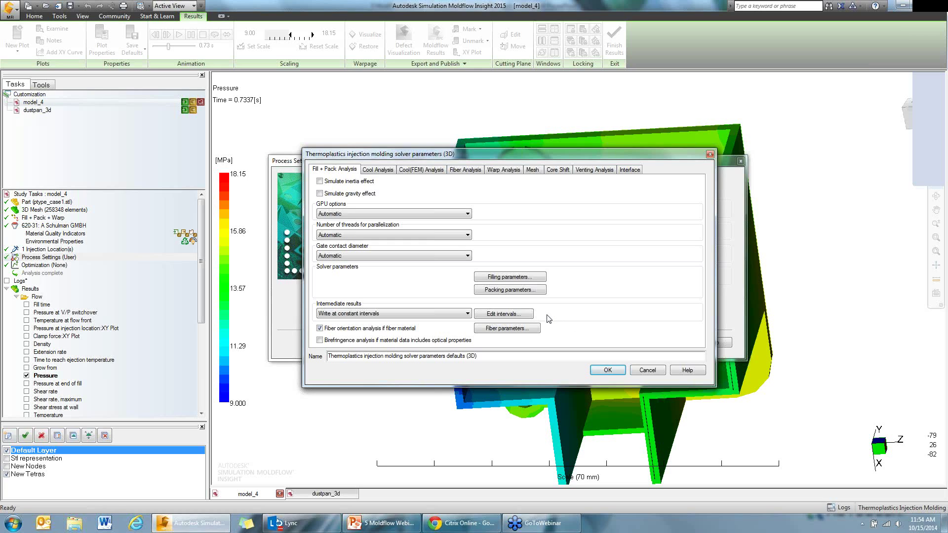
{"action": "left_click", "coordinate": [512, 320]}
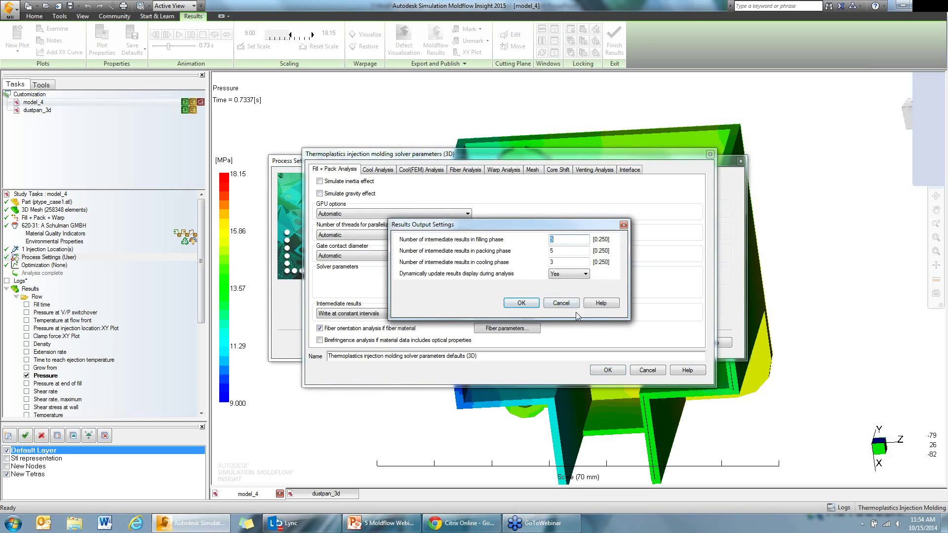
{"action": "left_click", "coordinate": [561, 304]}
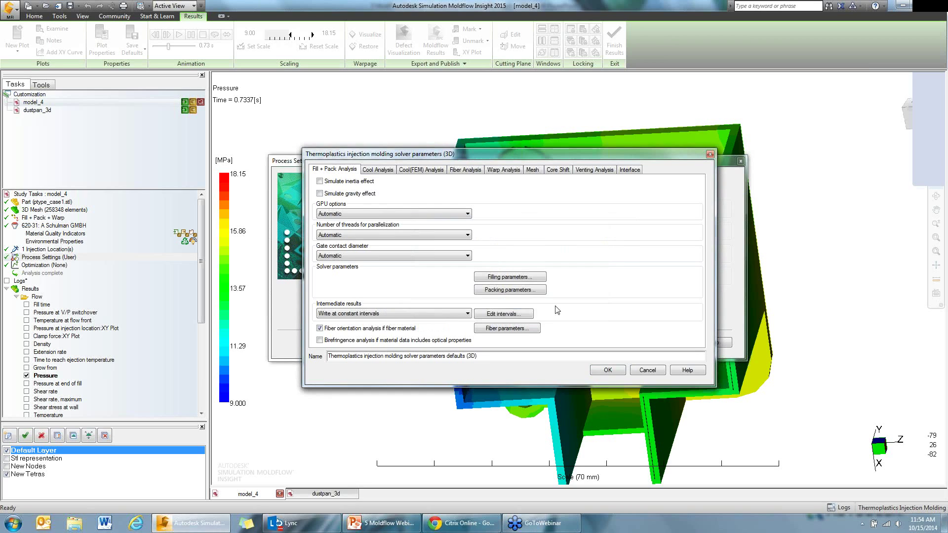
Set the intermediate results to Write at specified times and inspect the enlarged table of output times, leaving it empty
{"action": "left_click", "coordinate": [461, 314]}
{"action": "left_click", "coordinate": [454, 335]}
{"action": "left_click", "coordinate": [501, 319]}
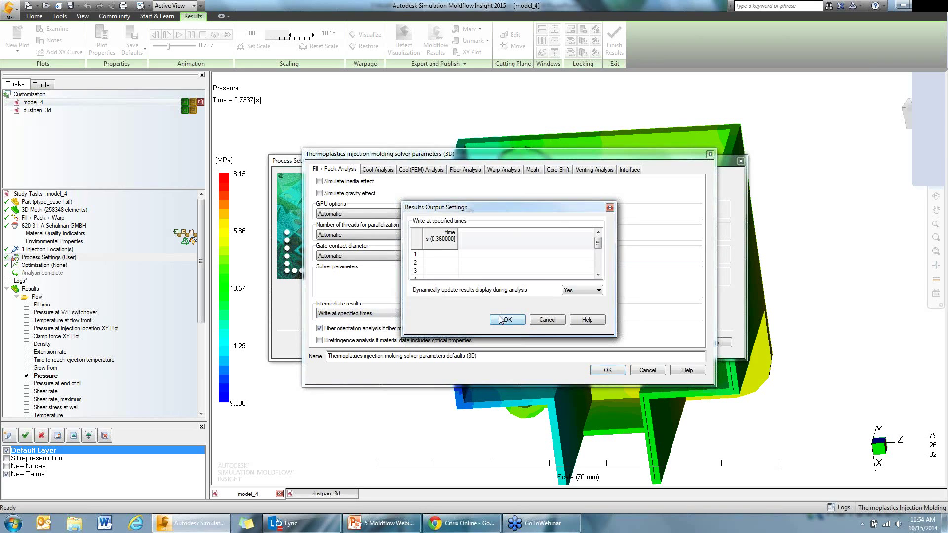
{"action": "left_click_drag", "start_coordinate": [608, 337], "coordinate": [600, 409]}
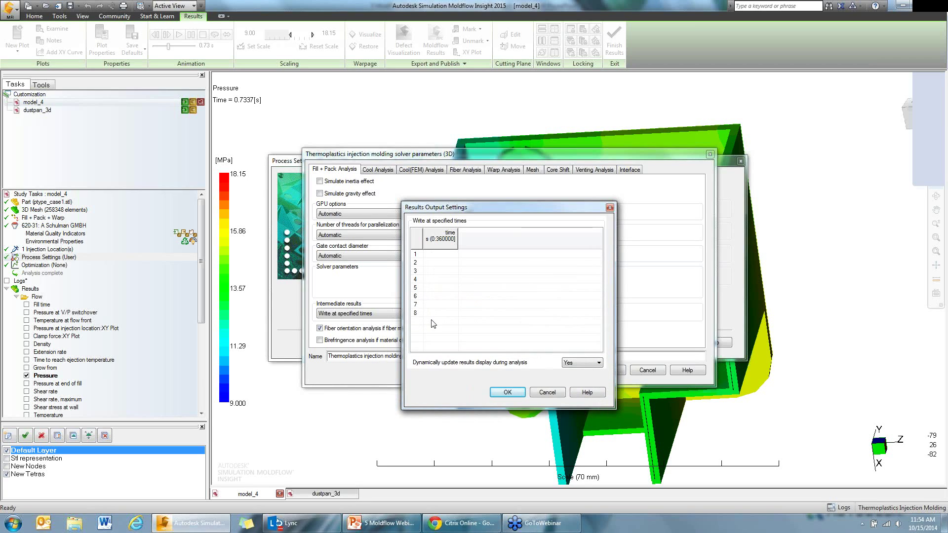
{"action": "left_click", "coordinate": [535, 394]}
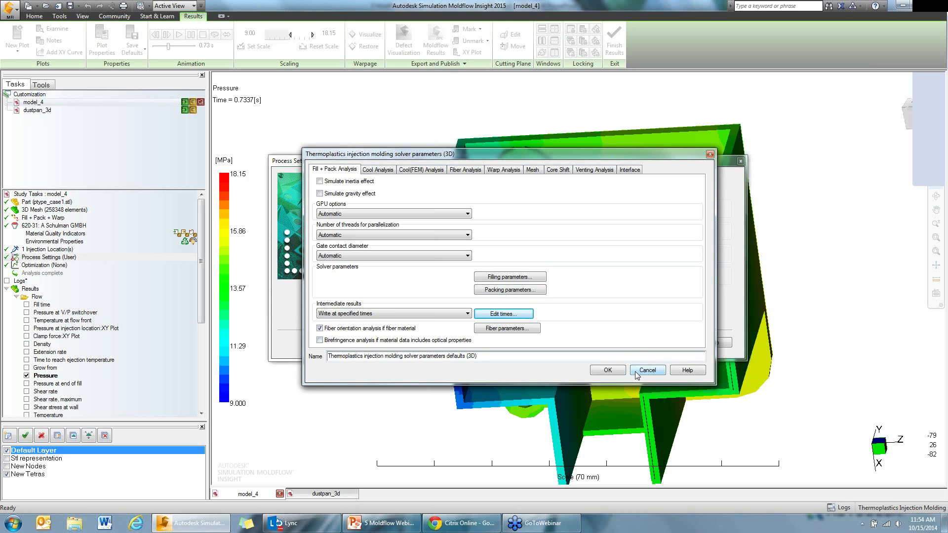
Return the intermediate results to Write at constant intervals and review the result counts per phase, discarding all process setting changes
{"action": "left_click", "coordinate": [464, 315]}
{"action": "left_click", "coordinate": [460, 328]}
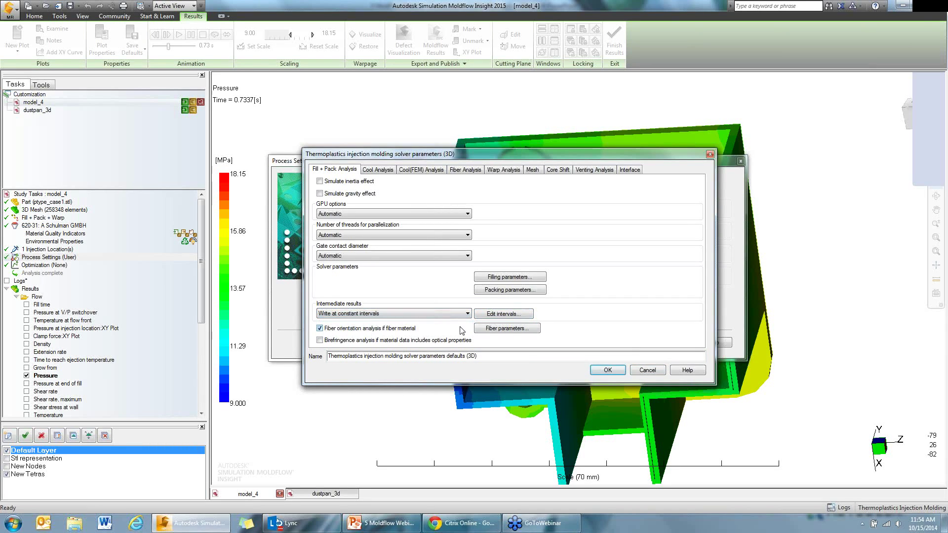
{"action": "left_click", "coordinate": [507, 318]}
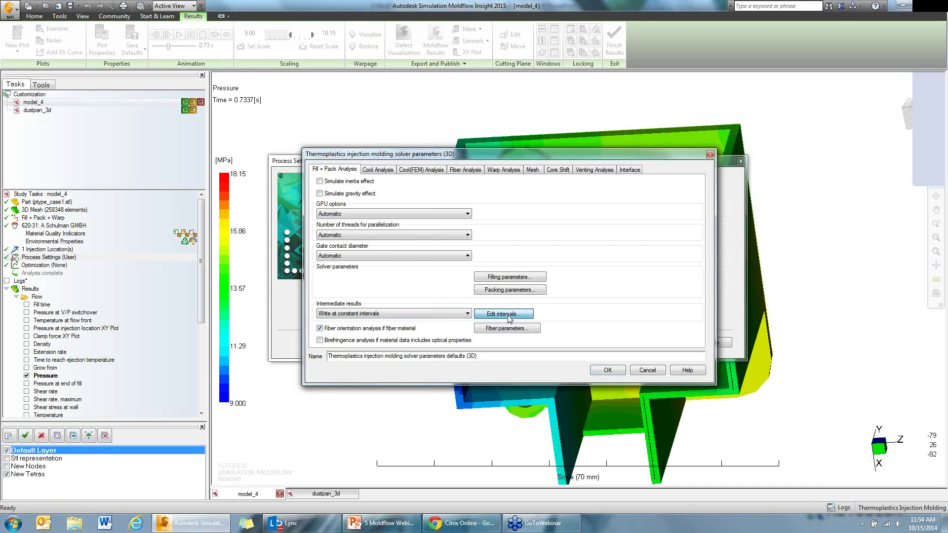
{"action": "left_click_drag", "start_coordinate": [467, 225], "coordinate": [556, 220]}
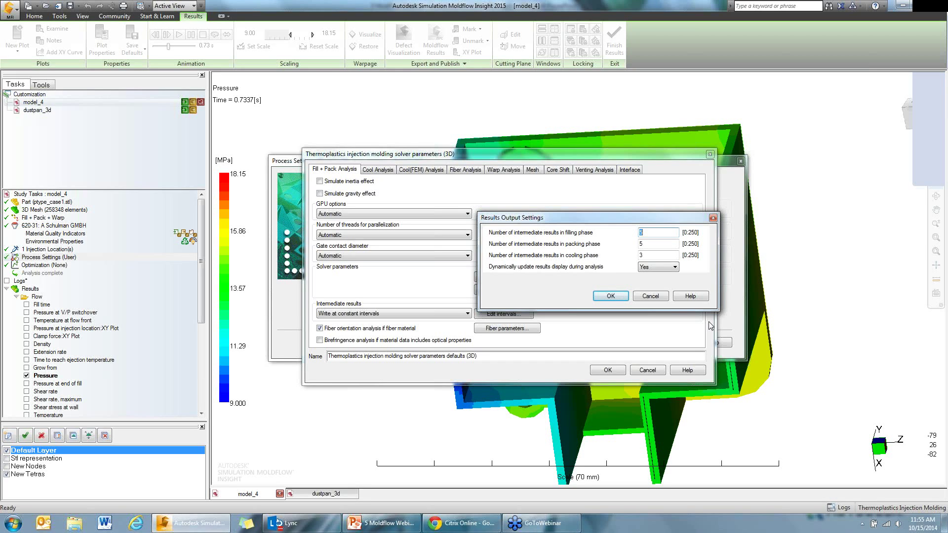
{"action": "left_click", "coordinate": [659, 313]}
{"action": "left_click", "coordinate": [620, 298]}
{"action": "left_click", "coordinate": [642, 371]}
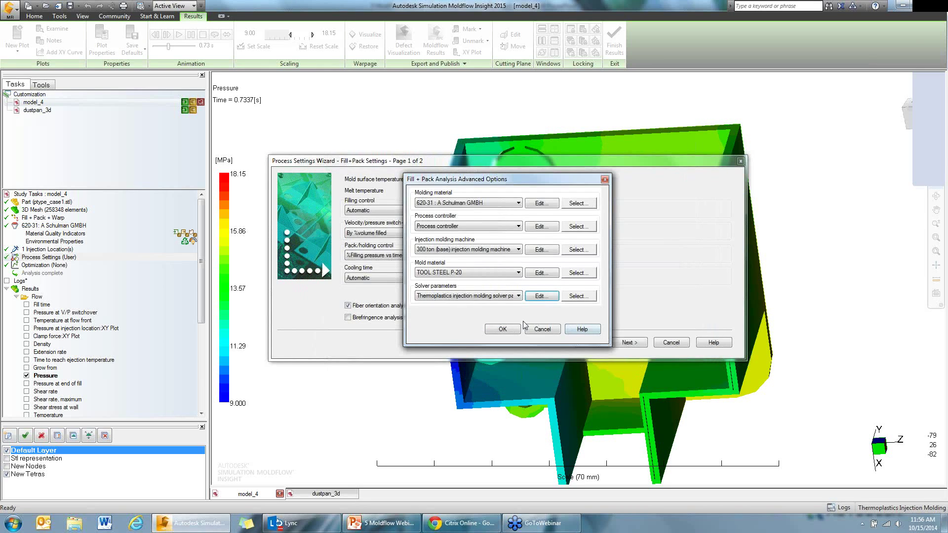
{"action": "left_click", "coordinate": [543, 332]}
{"action": "left_click", "coordinate": [661, 343]}
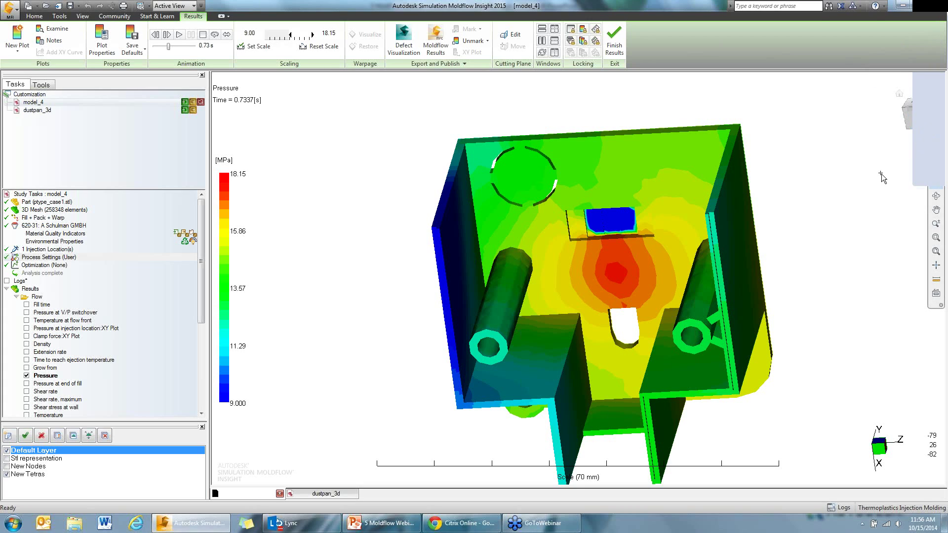
Duplicate the model_4 study without saving the original, and open the copy with its analysis results cleared for editing
{"action": "right_click", "coordinate": [46, 102]}
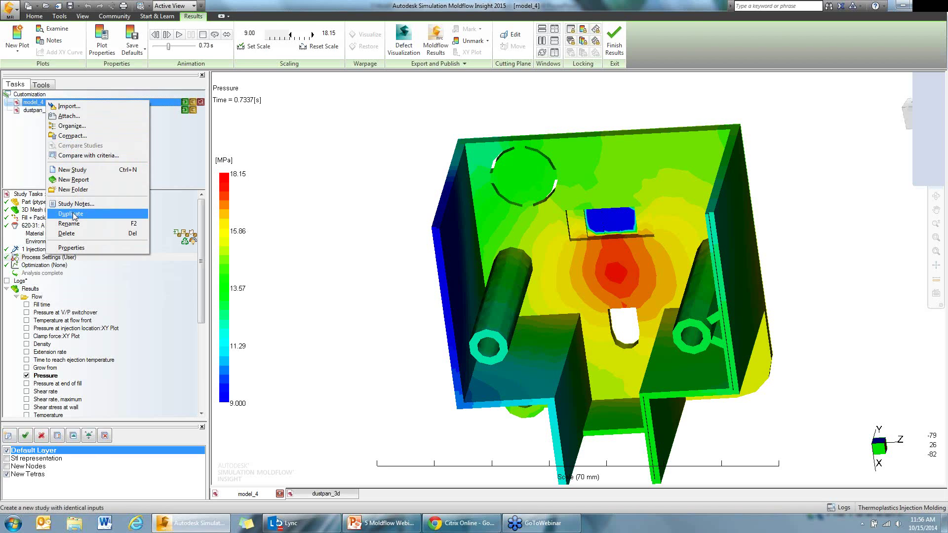
{"action": "left_click", "coordinate": [74, 215]}
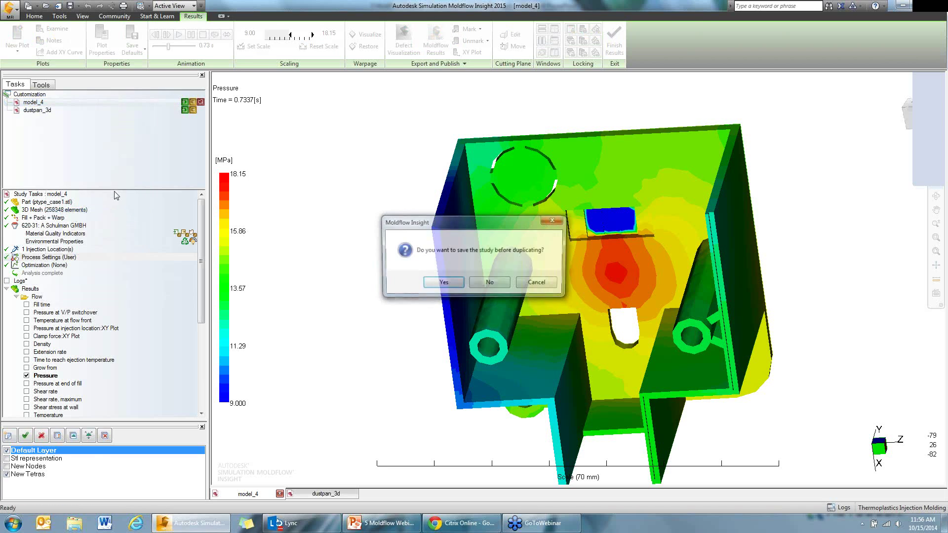
{"action": "left_click", "coordinate": [489, 283]}
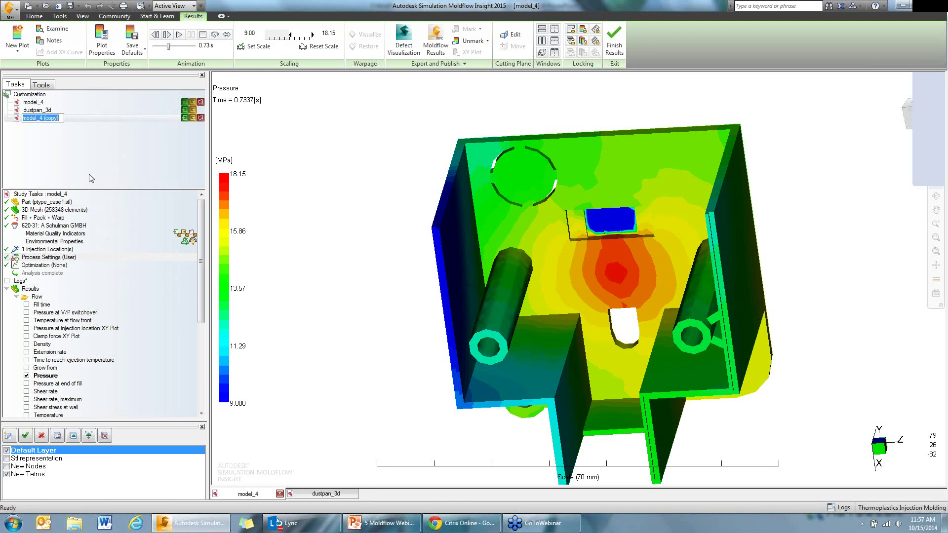
{"action": "left_click", "coordinate": [60, 129]}
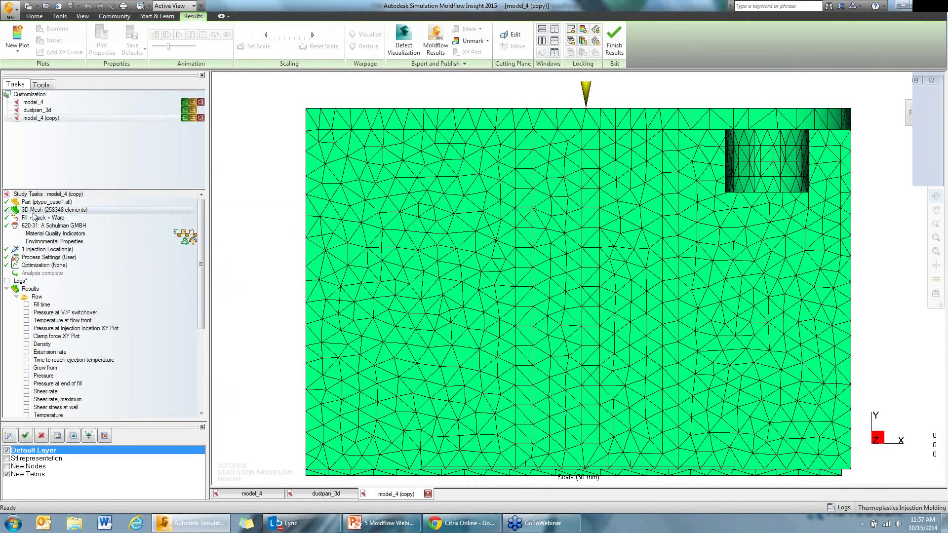
{"action": "double_click", "coordinate": [47, 250]}
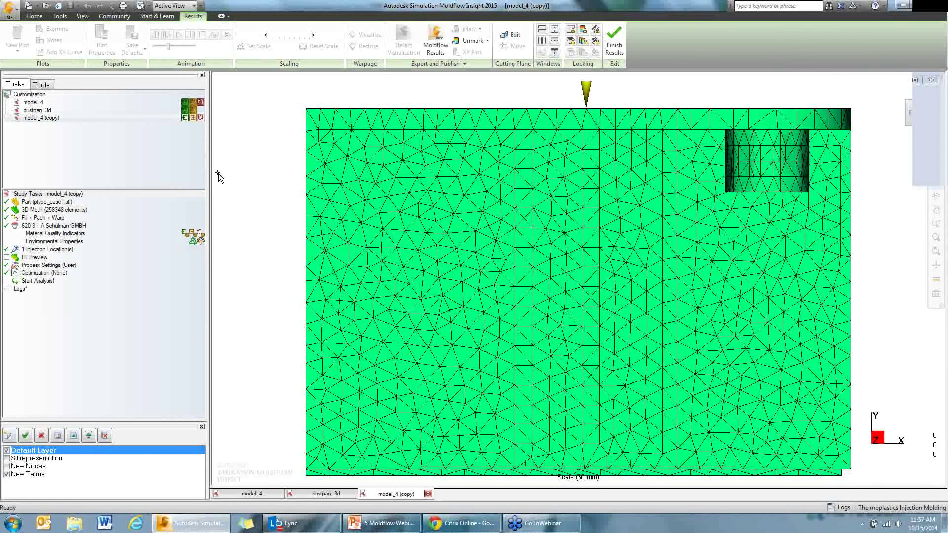
{"action": "middle_click_drag", "start_coordinate": [576, 275], "coordinate": [341, 159]}
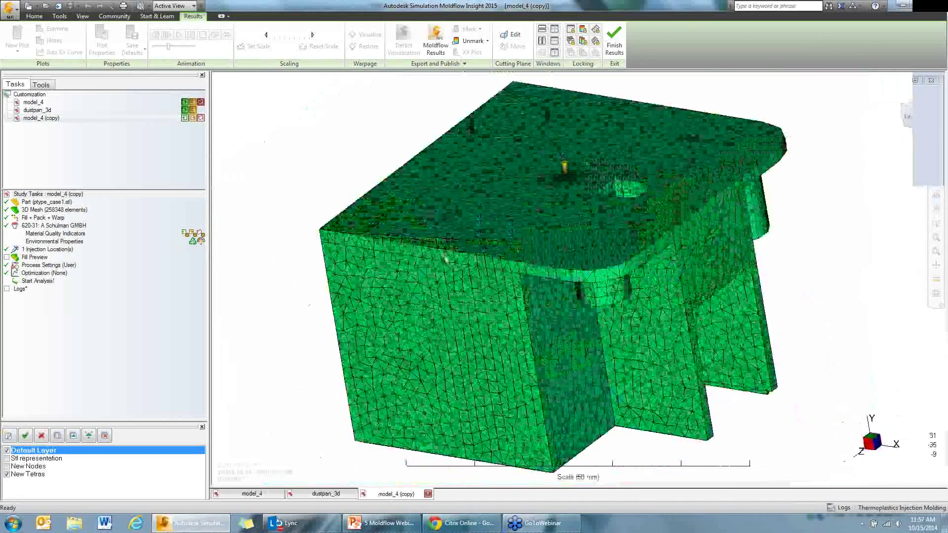
{"action": "right_click", "coordinate": [341, 159]}
{"action": "left_click", "coordinate": [288, 158]}
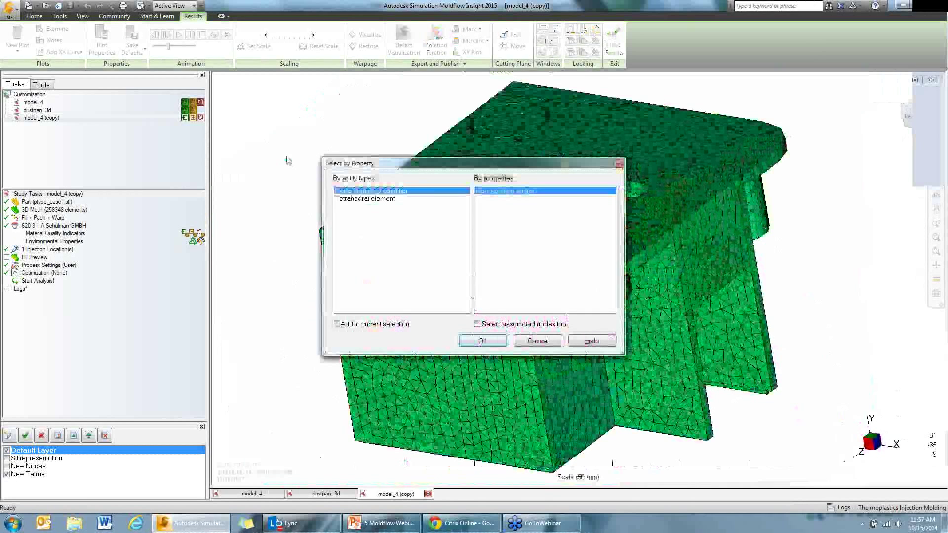
{"action": "left_click", "coordinate": [419, 199]}
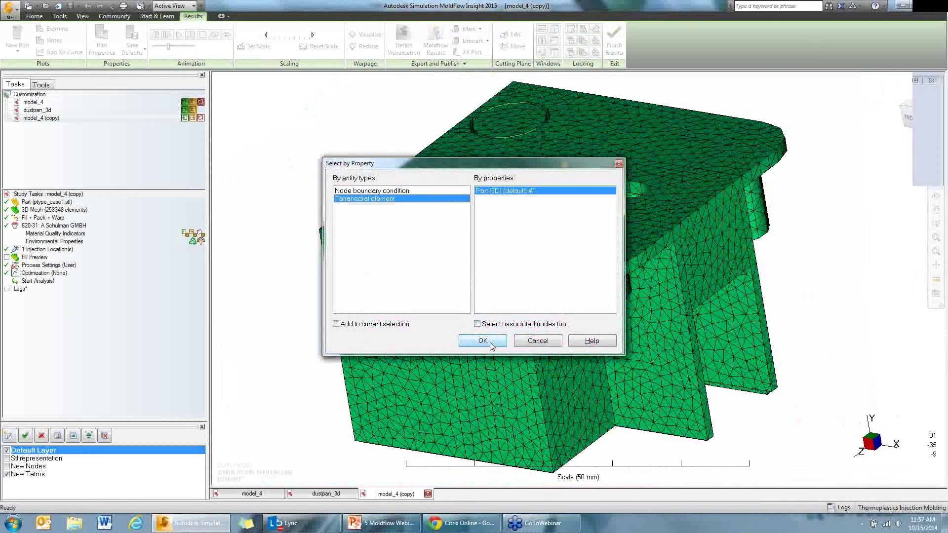
{"action": "key", "text": "Escape"}
Duplicate the dustpan_3d study and open the copy
{"action": "left_click", "coordinate": [85, 110]}
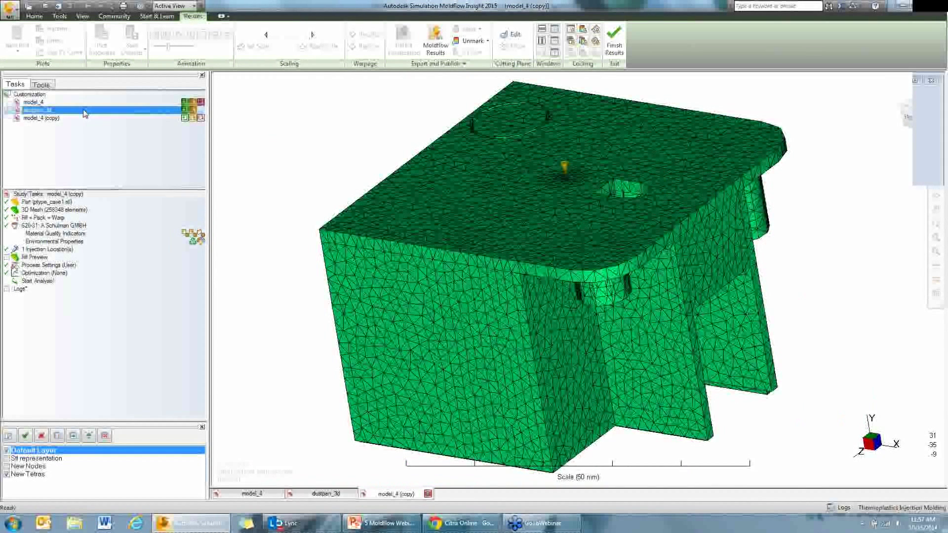
{"action": "double_click", "coordinate": [85, 111]}
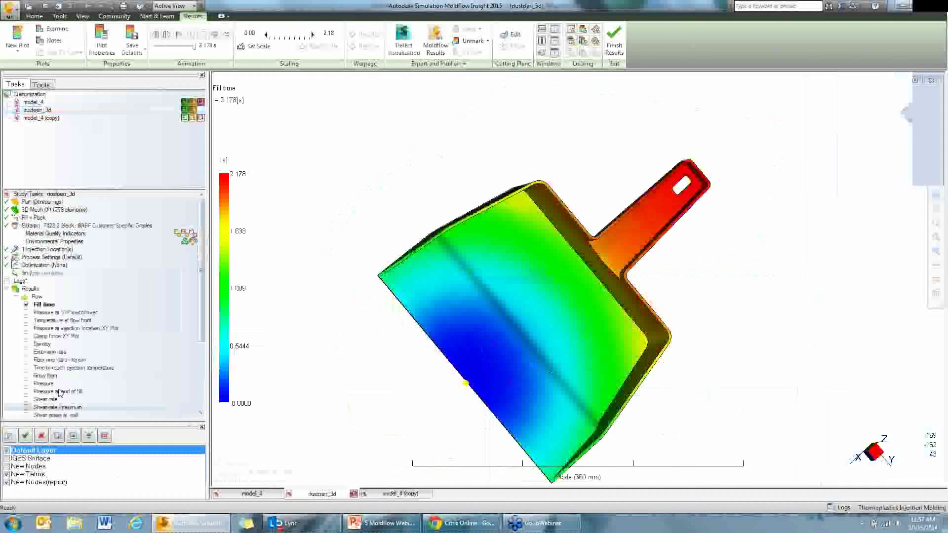
{"action": "right_click", "coordinate": [53, 110]}
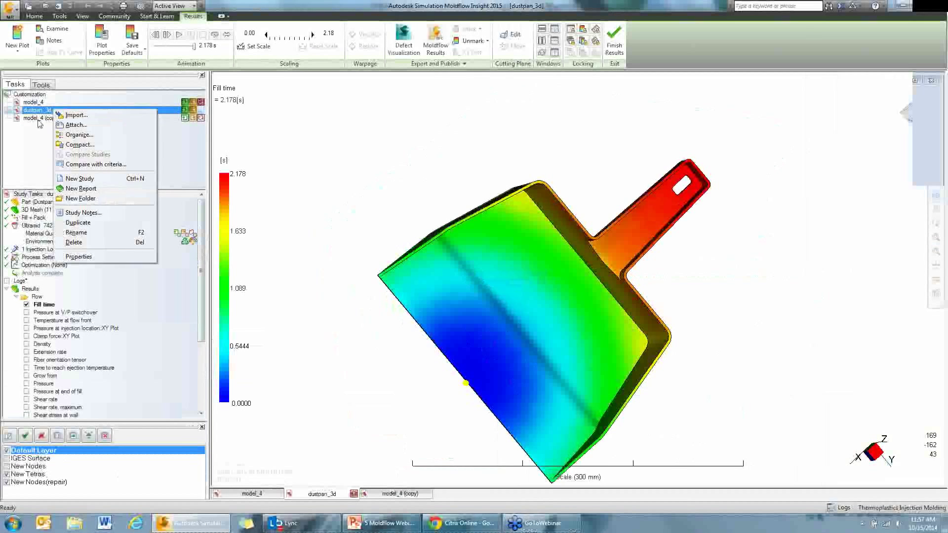
{"action": "key", "text": "Escape"}
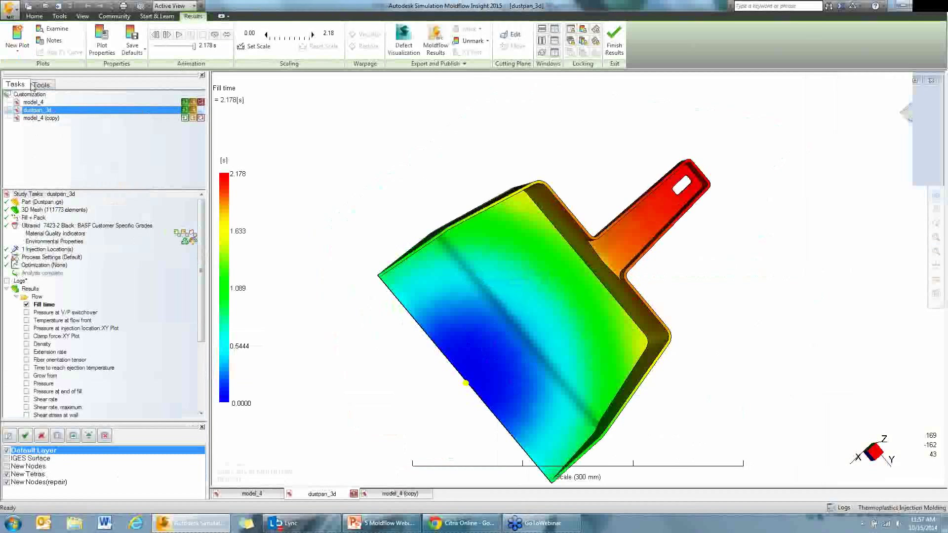
{"action": "right_click", "coordinate": [38, 112]}
{"action": "left_click", "coordinate": [70, 228]}
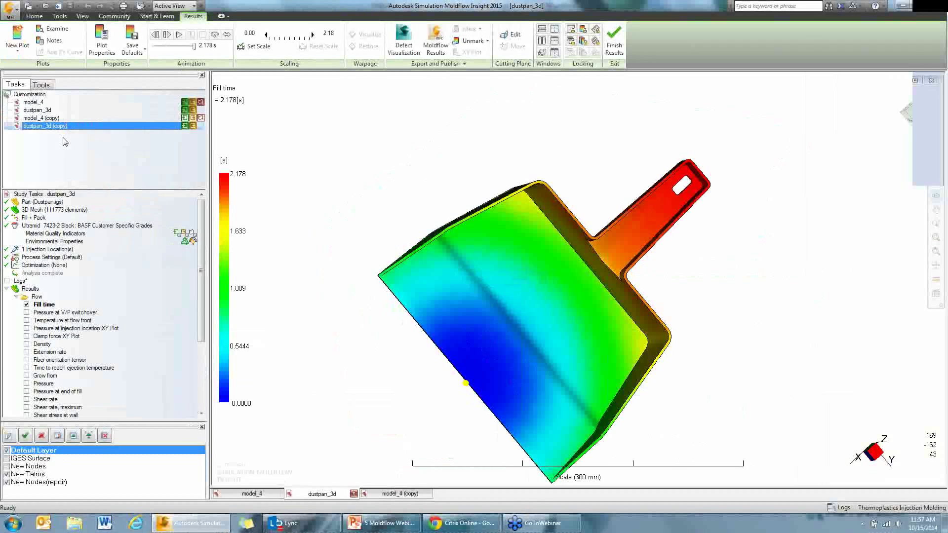
{"action": "double_click", "coordinate": [79, 126]}
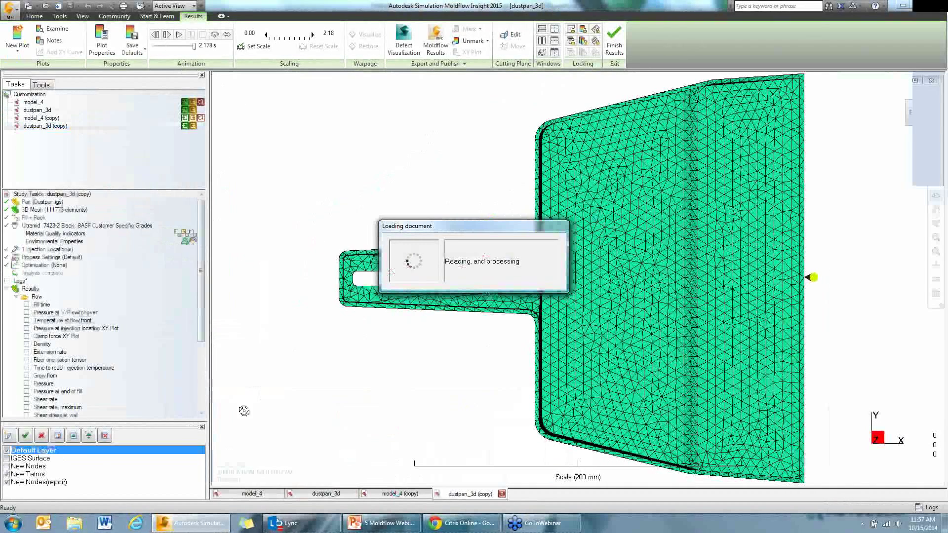
Clear the analysis results of the dustpan_3d copy so that its injection locations and other inputs can be edited
{"action": "left_click", "coordinate": [31, 219]}
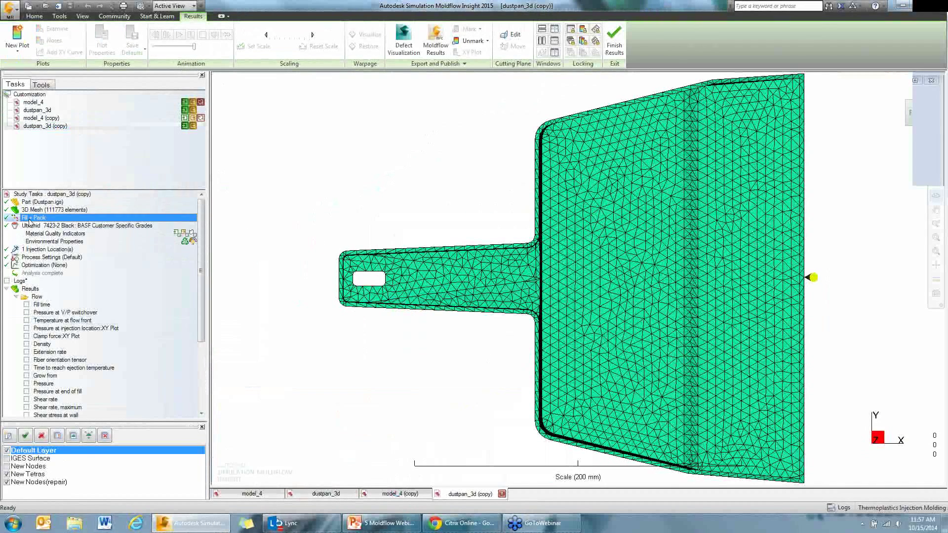
{"action": "double_click", "coordinate": [33, 251]}
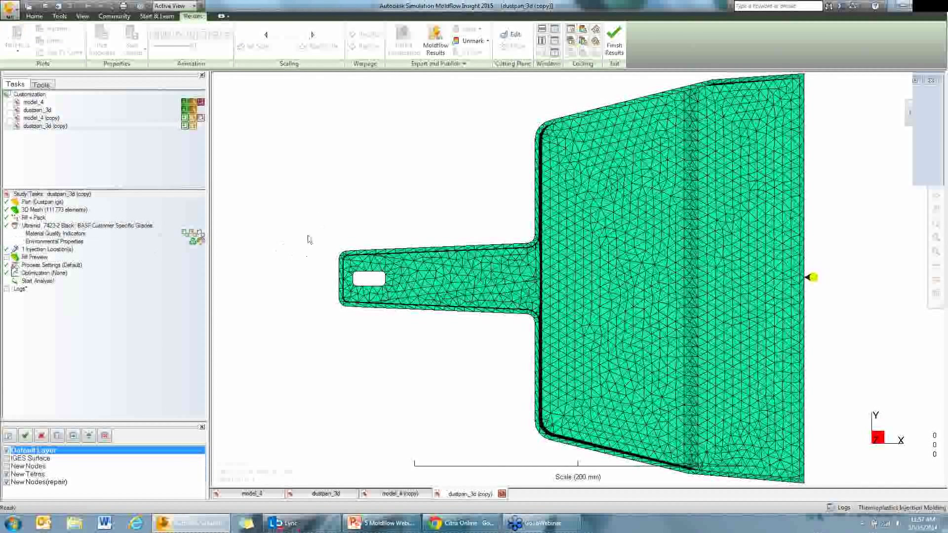
{"action": "key", "text": "ctrl+b"}
{"action": "left_click", "coordinate": [538, 343]}
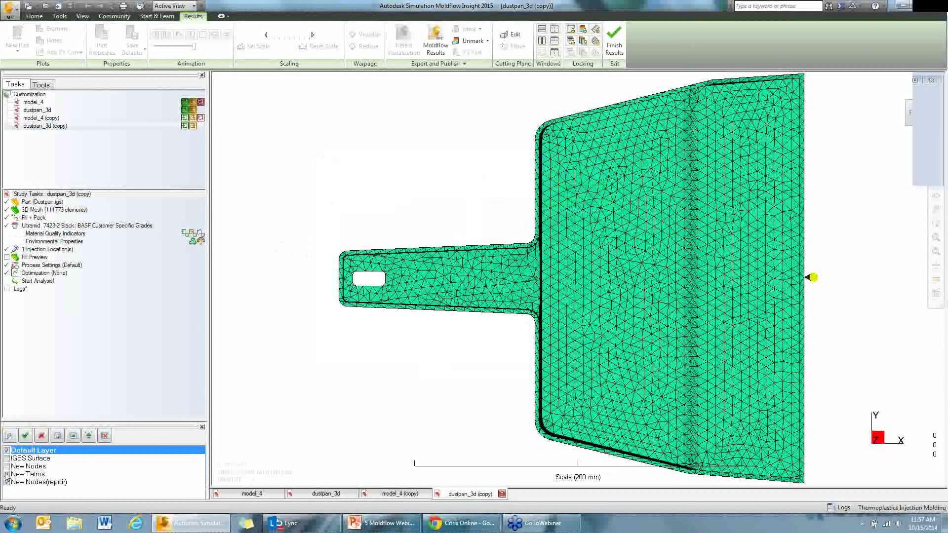
Hide the mesh, node and default layers of the dustpan copy and show only the IGES Surface layer
{"action": "left_click", "coordinate": [6, 474]}
{"action": "left_click", "coordinate": [7, 483]}
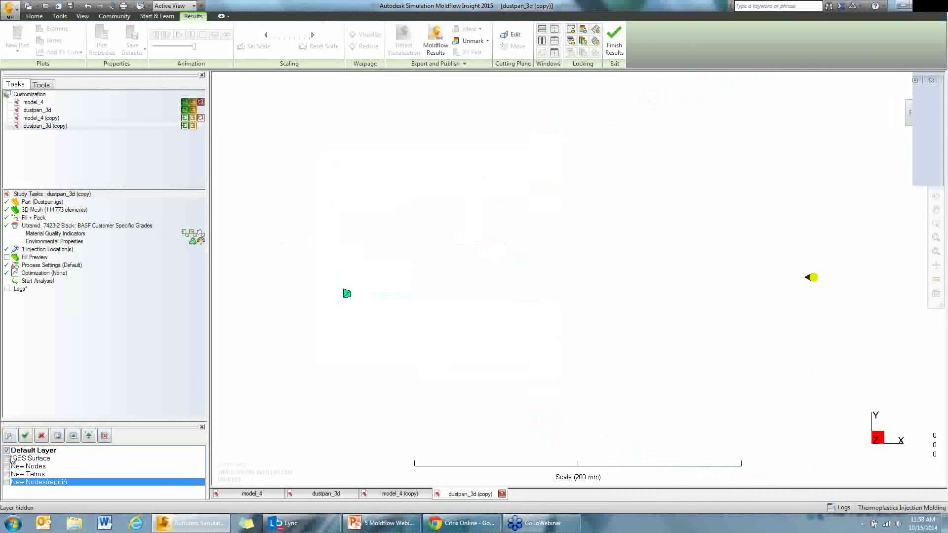
{"action": "left_click", "coordinate": [7, 450]}
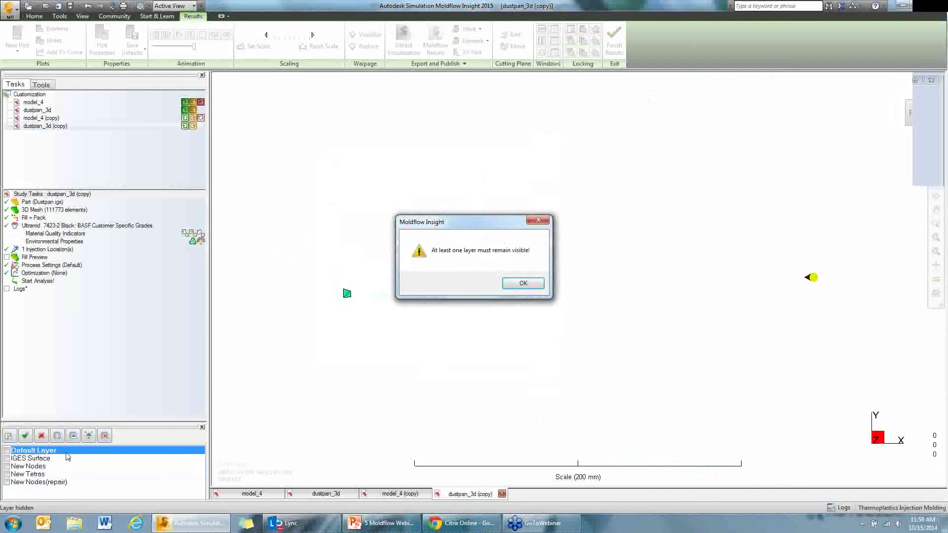
{"action": "left_click", "coordinate": [514, 285]}
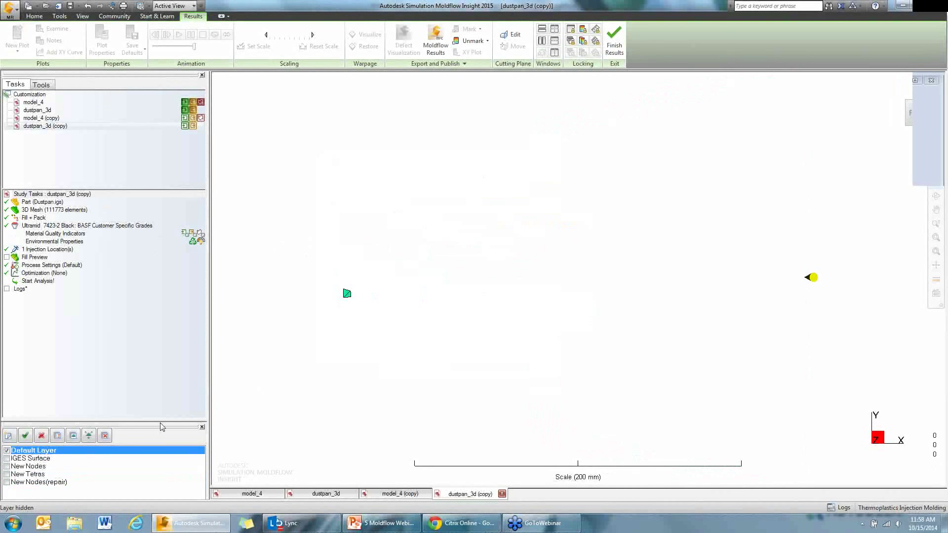
{"action": "left_click", "coordinate": [6, 458]}
{"action": "left_click", "coordinate": [6, 450]}
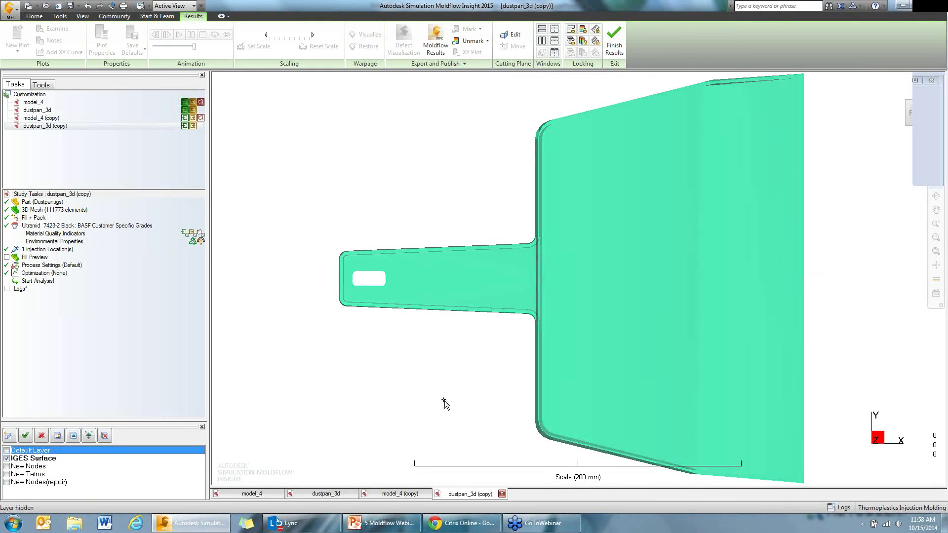
Set the geometry selection filter to CAD Face
{"action": "mouse_move", "coordinate": [514, 371]}
{"action": "middle_mouse_down"}
{"action": "mouse_move", "coordinate": [514, 327]}
{"action": "mouse_move", "coordinate": [440, 283]}
{"action": "mouse_move", "coordinate": [354, 301]}
{"action": "mouse_move", "coordinate": [380, 353]}
{"action": "middle_mouse_up"}
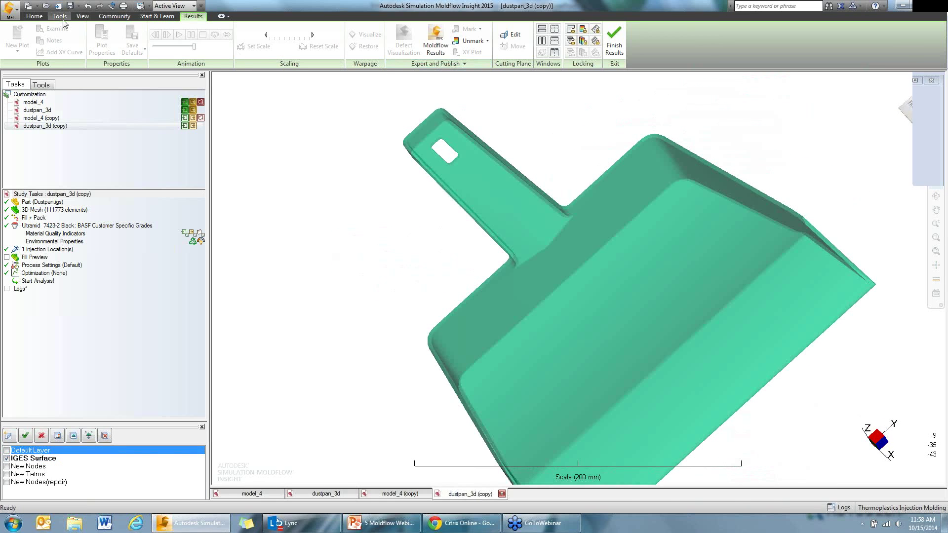
{"action": "left_click", "coordinate": [34, 15]}
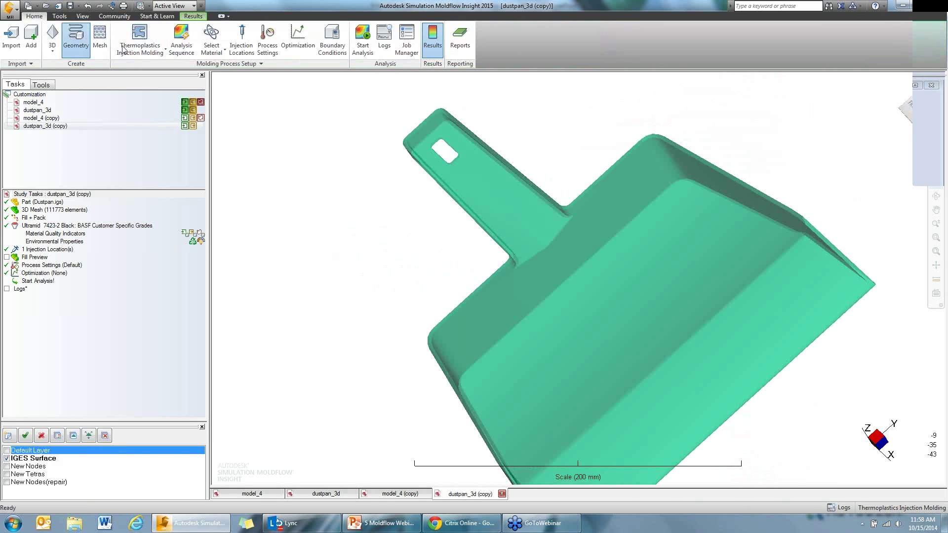
{"action": "left_click", "coordinate": [76, 39]}
{"action": "left_click", "coordinate": [421, 70]}
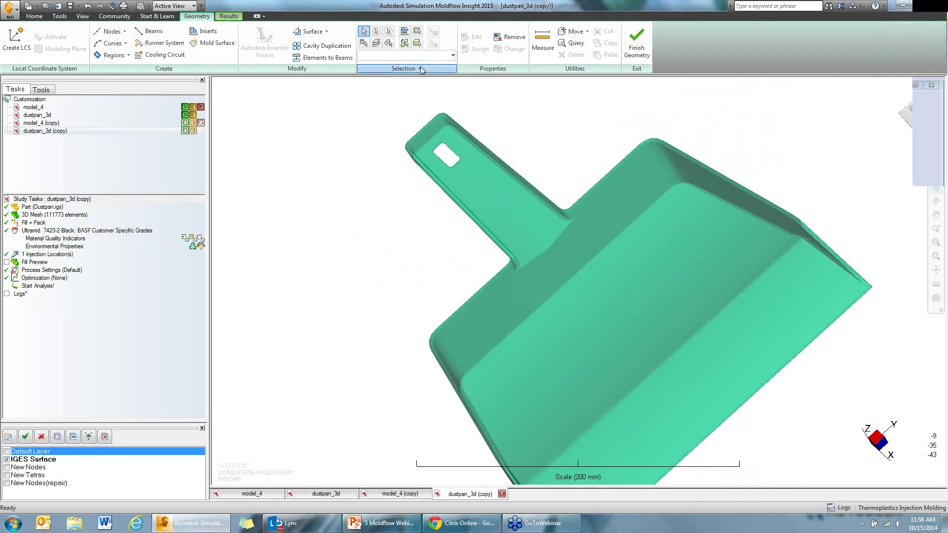
{"action": "left_click", "coordinate": [403, 92]}
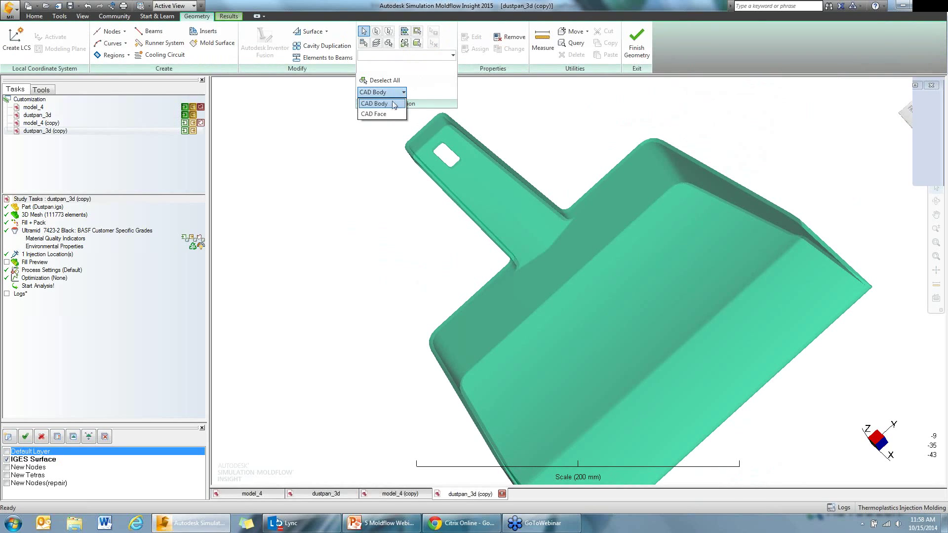
{"action": "left_click", "coordinate": [382, 114]}
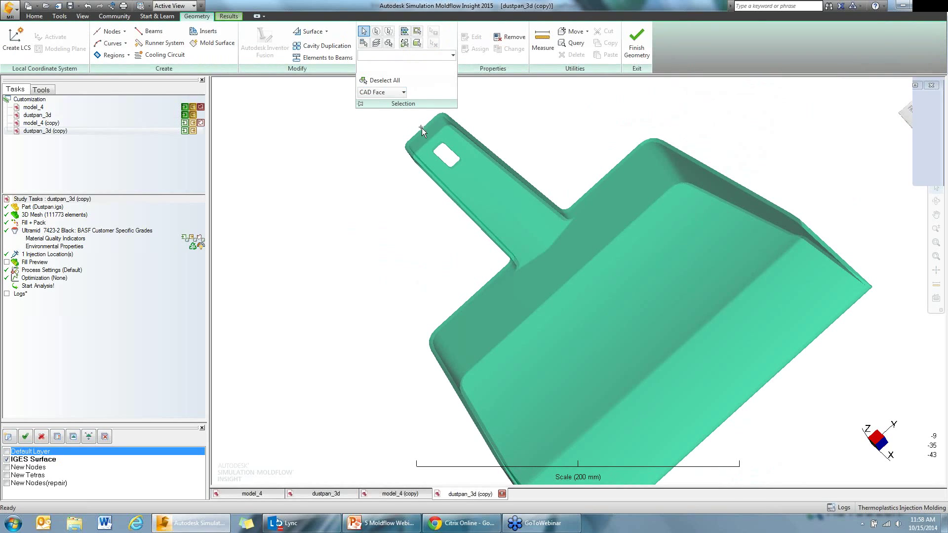
Select the flat face at the dustpan's front lip and open its mesh density definition
{"action": "middle_click_drag", "start_coordinate": [741, 410], "coordinate": [757, 359]}
{"action": "mouse_move", "coordinate": [748, 300]}
{"action": "middle_mouse_down"}
{"action": "mouse_move", "coordinate": [758, 275]}
{"action": "mouse_move", "coordinate": [669, 263]}
{"action": "middle_mouse_up"}
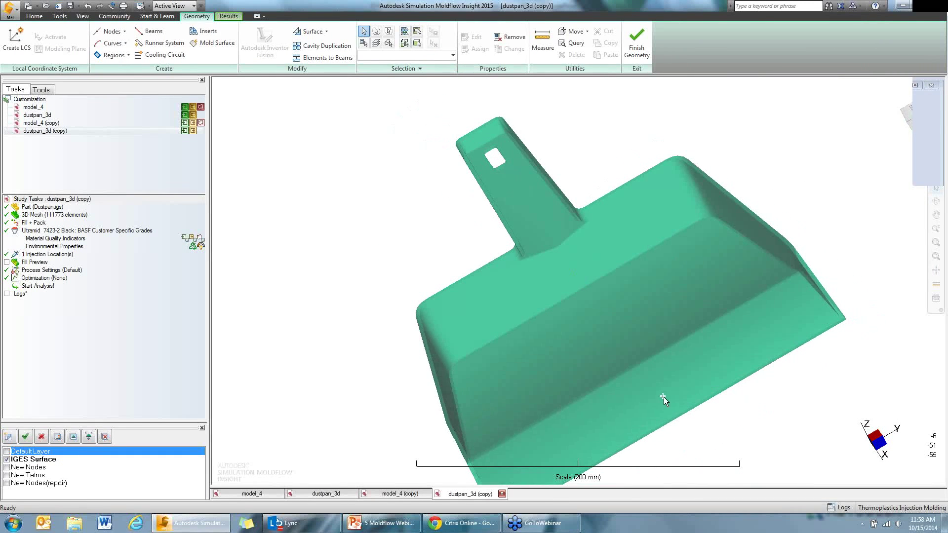
{"action": "key", "text": "Caps_Lock"}
{"action": "mouse_move", "coordinate": [663, 390]}
{"action": "middle_mouse_down"}
{"action": "mouse_move", "coordinate": [663, 332]}
{"action": "mouse_move", "coordinate": [654, 368]}
{"action": "middle_mouse_up"}
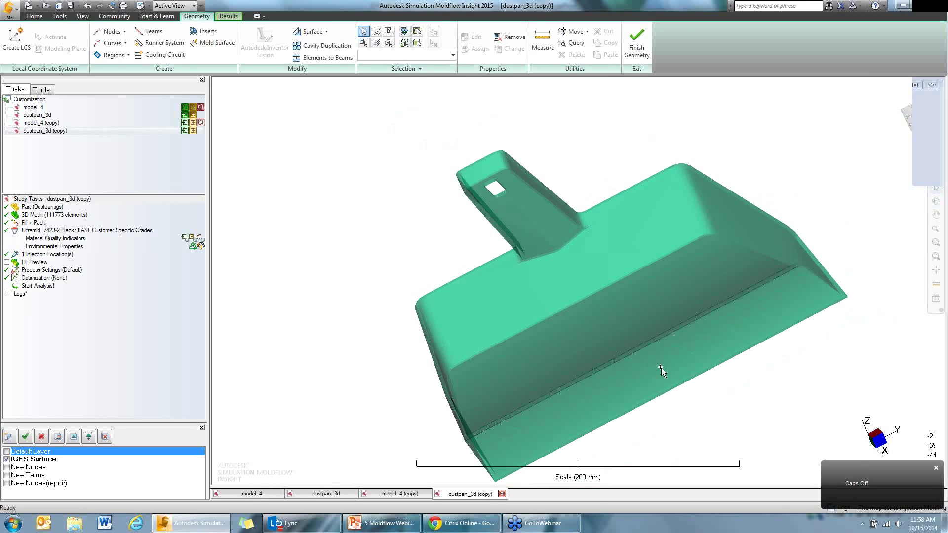
{"action": "middle_click_drag", "start_coordinate": [763, 371], "coordinate": [766, 398]}
{"action": "right_click", "coordinate": [725, 375]}
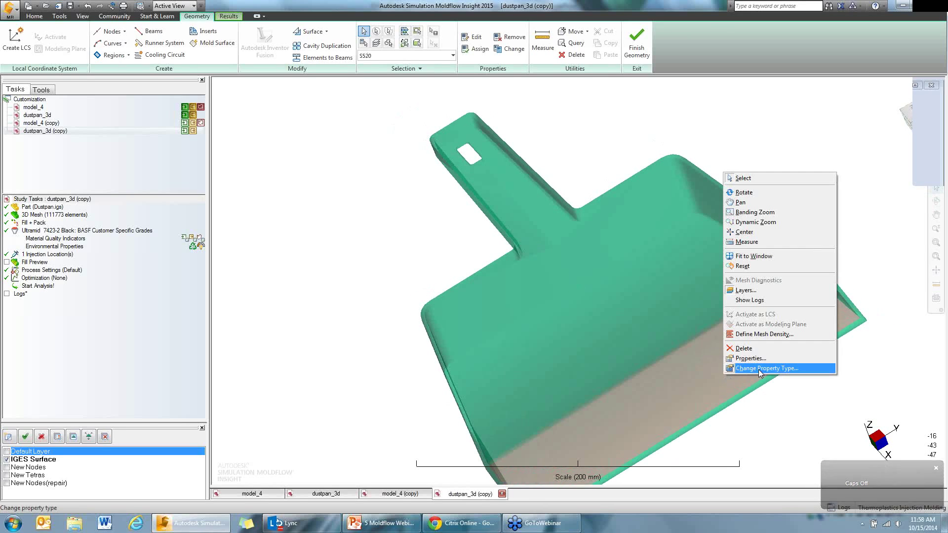
{"action": "left_click", "coordinate": [767, 335]}
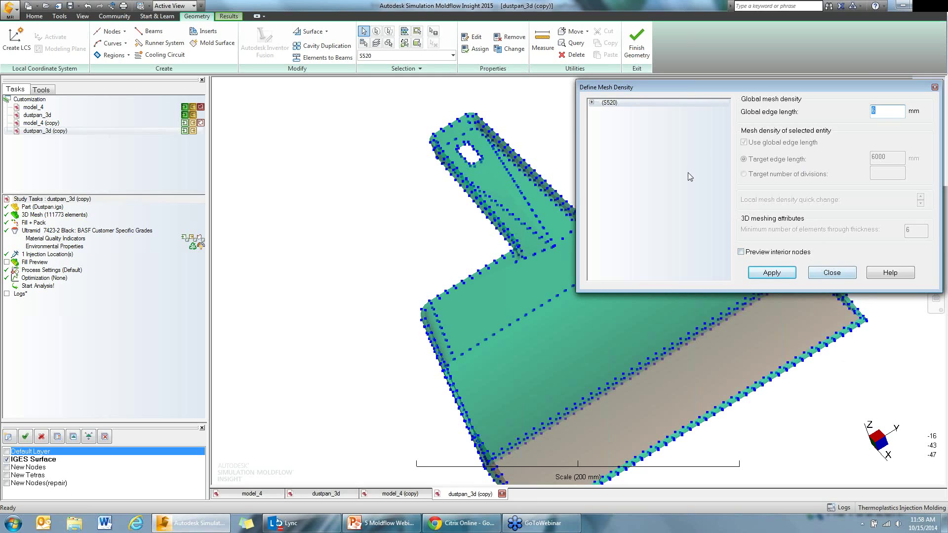
Set the local target edge length of the dustpan's front face to 3 mm and deselect the face
{"action": "left_click", "coordinate": [651, 102]}
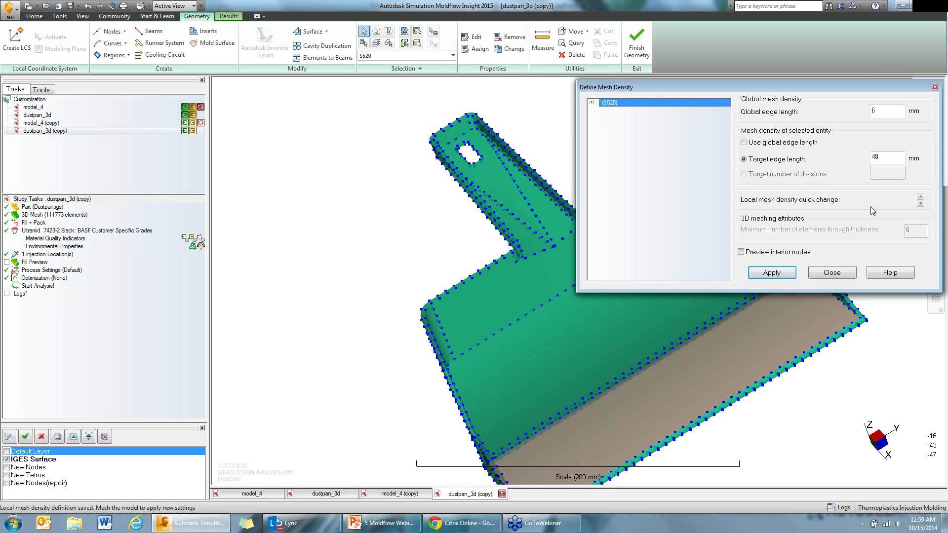
{"action": "key", "text": "Down"}
{"action": "key", "text": "Down"}
{"action": "key", "text": "Down"}
{"action": "key", "text": "Down"}
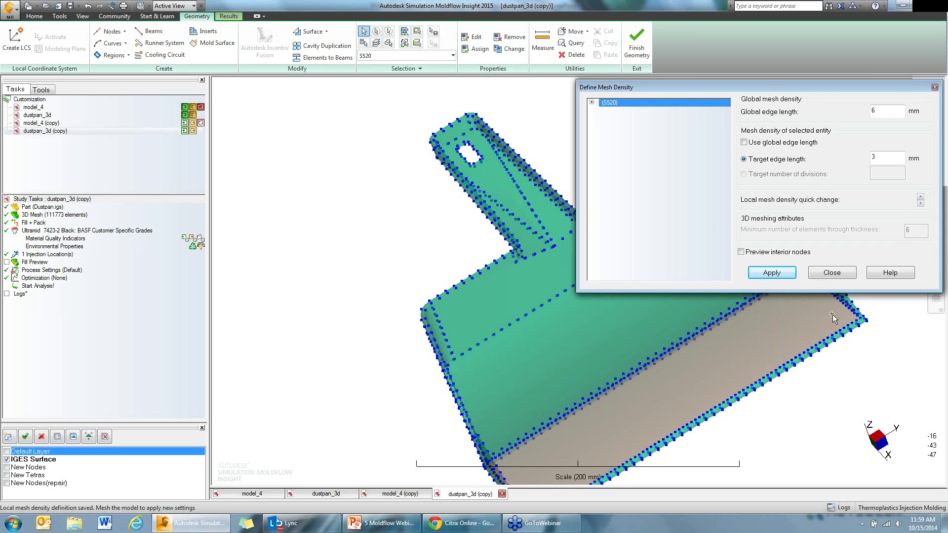
{"action": "left_click", "coordinate": [854, 164]}
{"action": "left_click", "coordinate": [823, 274]}
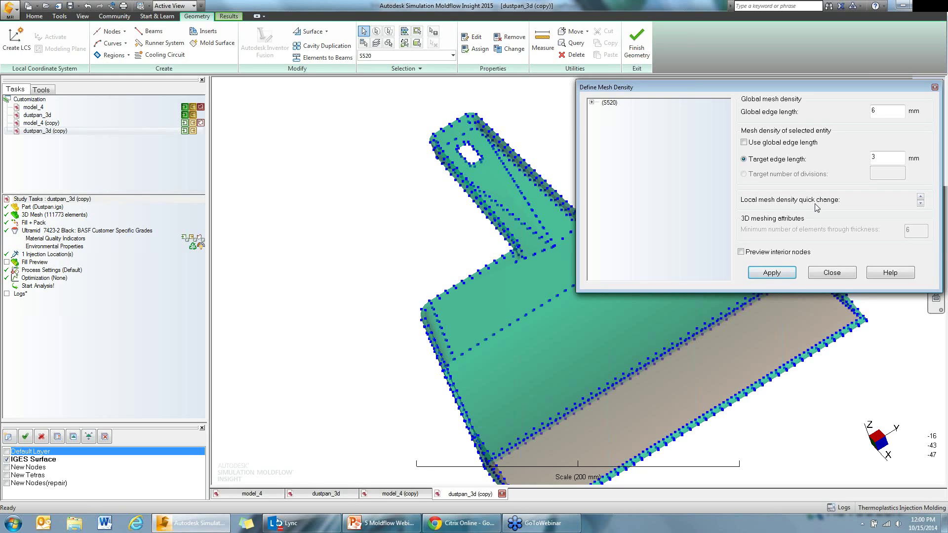
{"action": "left_click", "coordinate": [833, 273]}
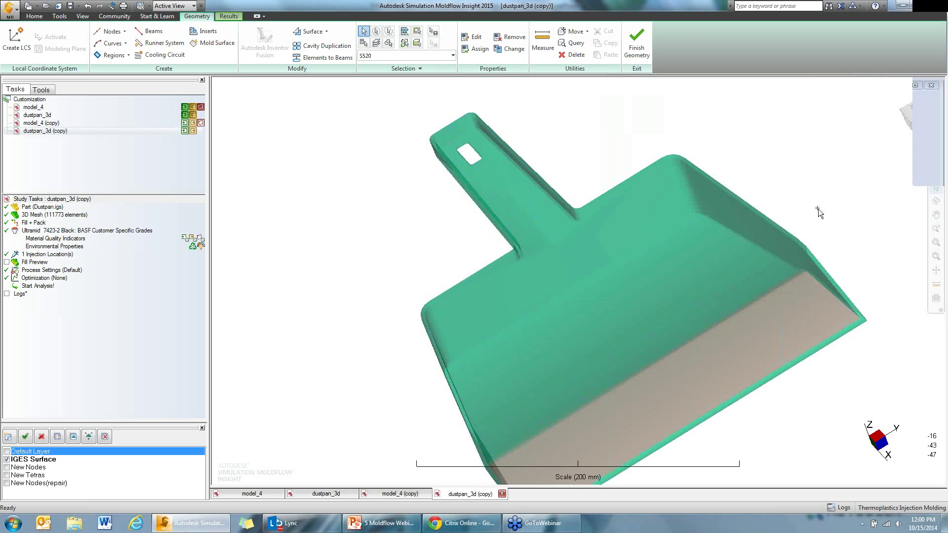
{"action": "mouse_move", "coordinate": [838, 247]}
{"action": "middle_mouse_down"}
{"action": "mouse_move", "coordinate": [846, 225]}
{"action": "mouse_move", "coordinate": [796, 191]}
{"action": "middle_mouse_up"}
{"action": "left_click", "coordinate": [795, 189]}
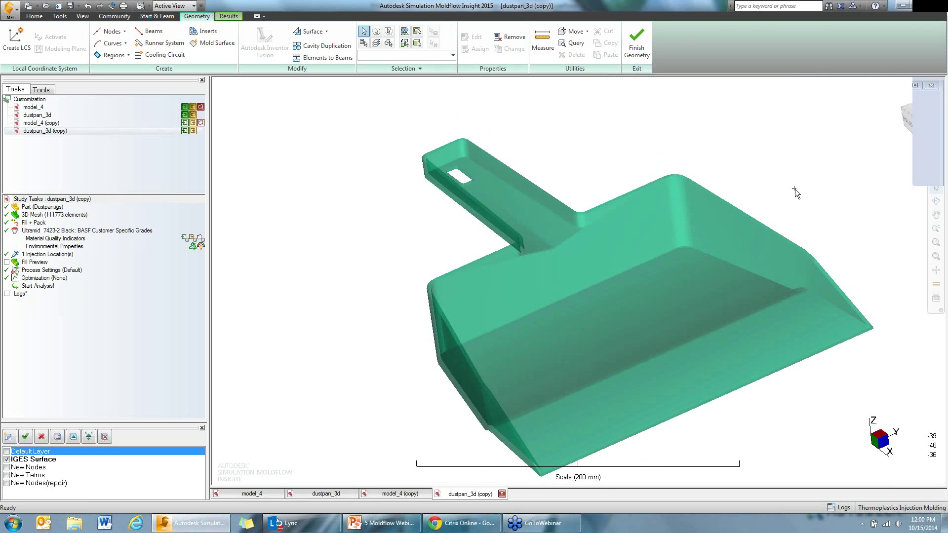